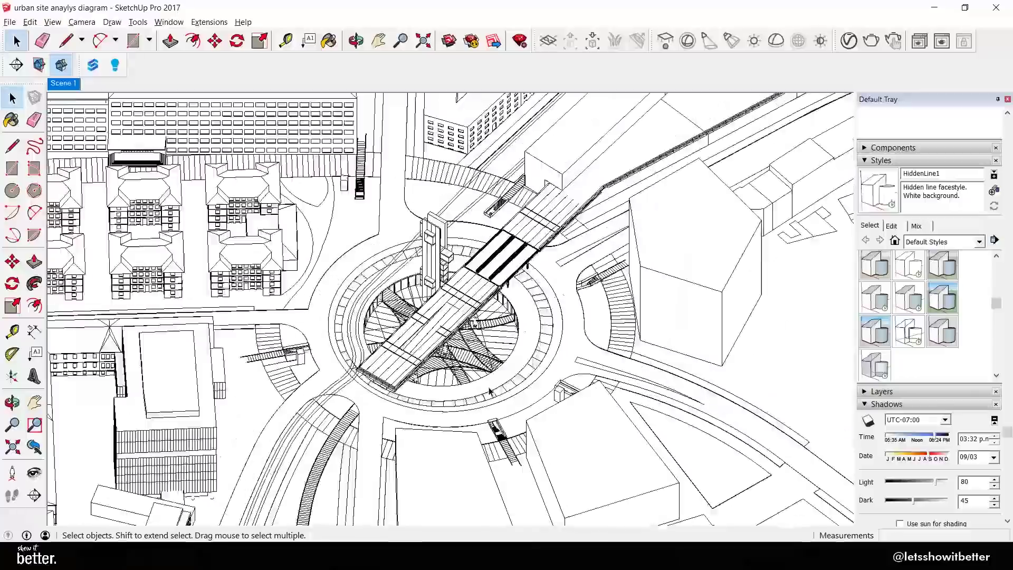
- Apply the Landscape Architecture Style from the default styles to the roundabout model
scroll(490, 392, "up", 3)
left_click_drag(490, 391, 558, 379)
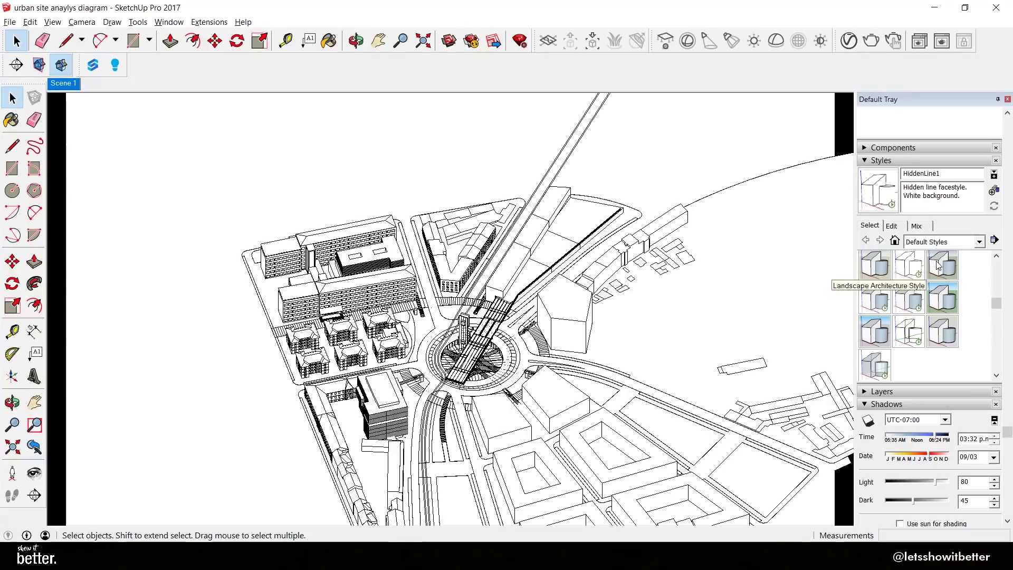
left_click(943, 265)
scroll(432, 349, "up", 3)
scroll(433, 348, "up", 4)
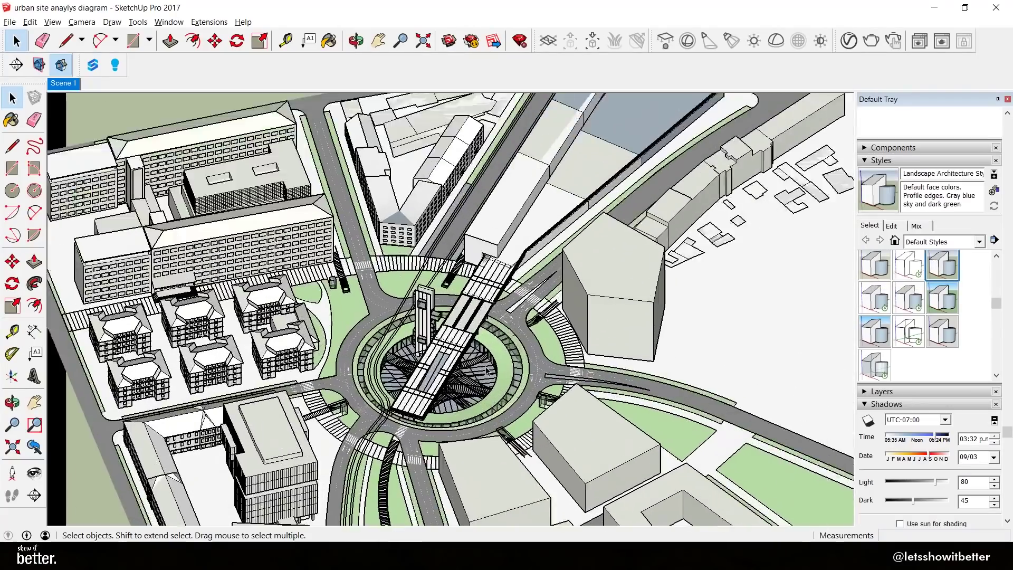
left_click_drag(432, 349, 352, 325)
scroll(352, 325, "up", 2)
- Open the 3D Warehouse and check the page of the highline and roundabout Zagreb model
left_click(169, 22)
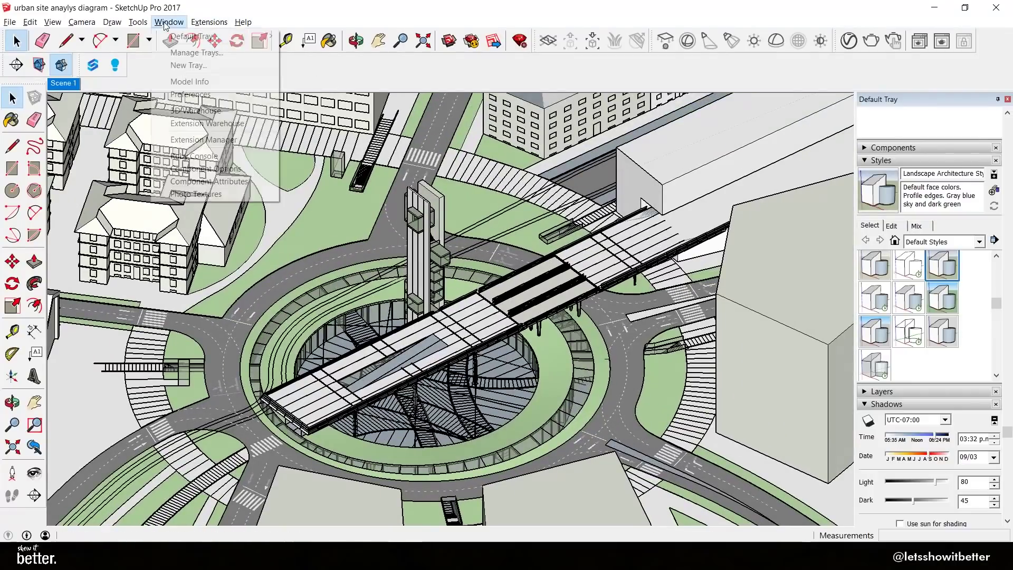
left_click(195, 109)
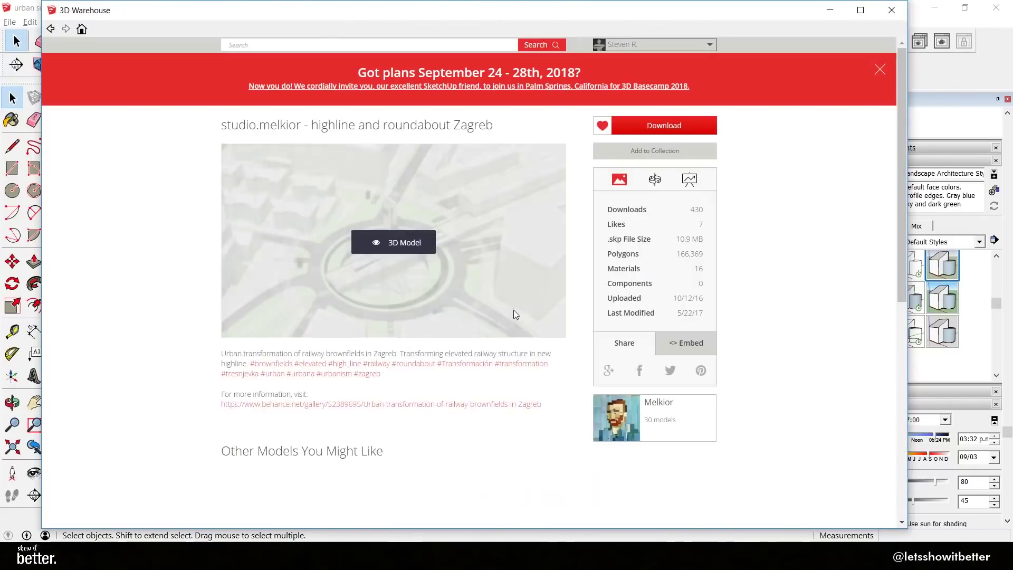
left_click_drag(230, 125, 482, 125)
left_click(488, 125)
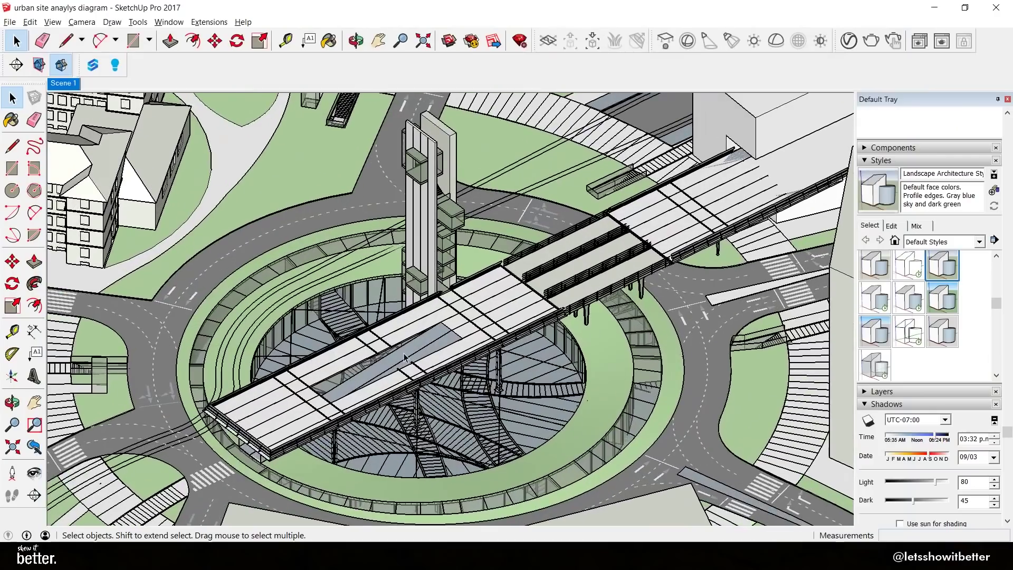
- Switch the camera to perspective projection to show the roundabout and elevated highline
mouse_move(528, 316)
left_mouse_down()
mouse_move(527, 371)
mouse_move(475, 388)
left_mouse_up()
scroll(639, 211, "up", 2)
left_click_drag(654, 216, 685, 110)
scroll(681, 213, "down", 5)
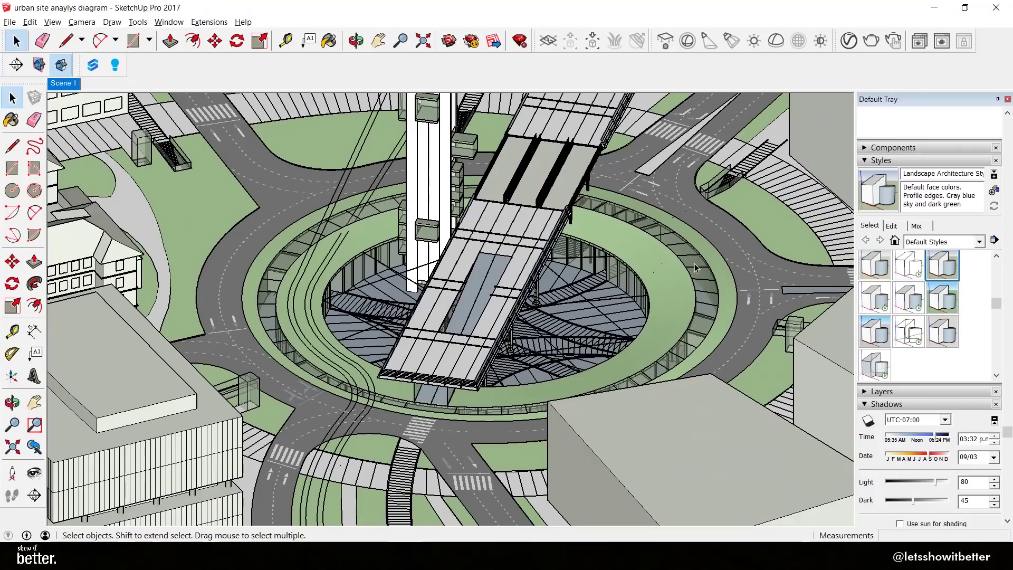
left_click_drag(653, 248, 530, 300)
scroll(523, 328, "down", 5)
left_click(82, 21)
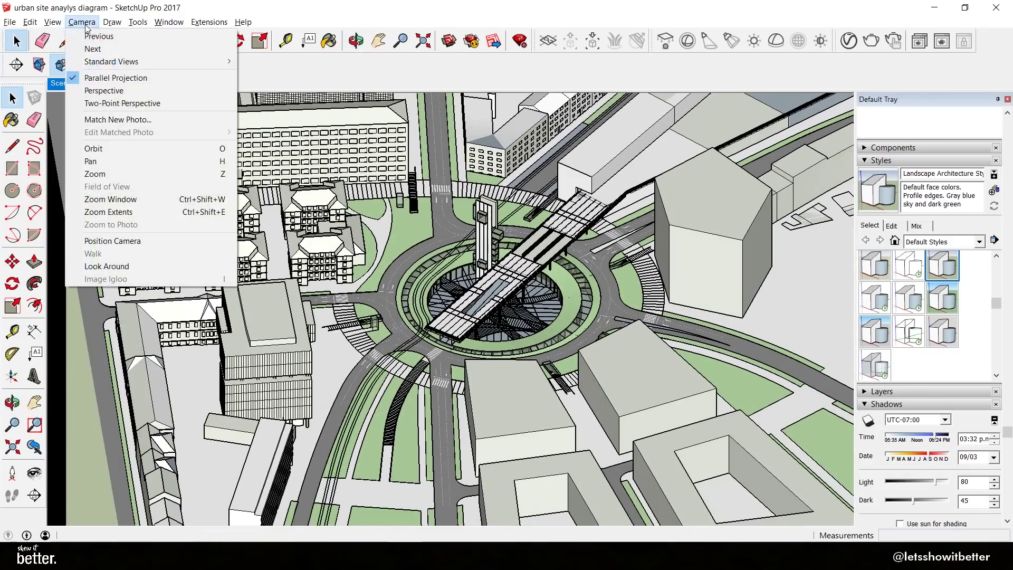
left_click(104, 90)
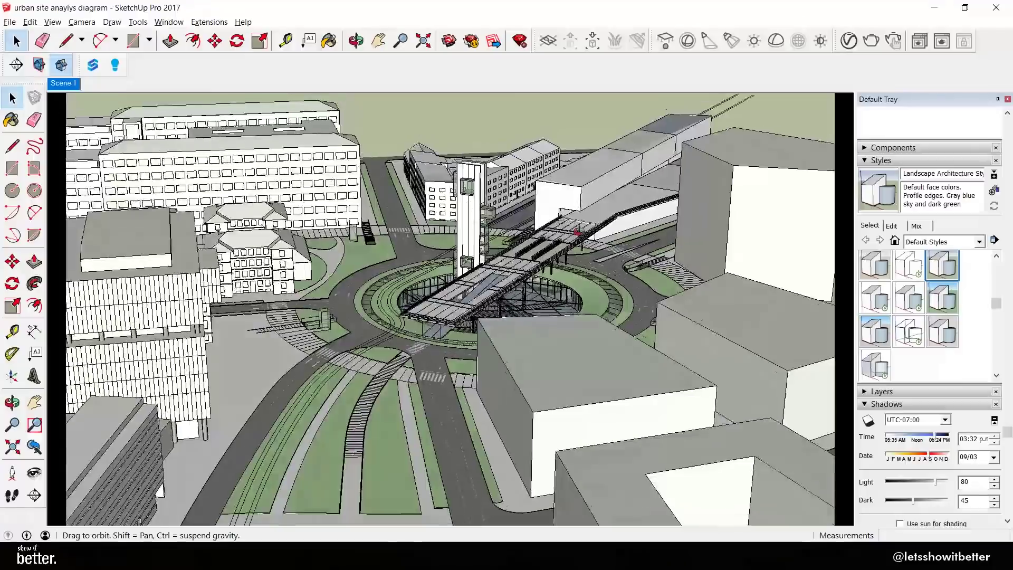
left_click_drag(578, 232, 591, 178)
scroll(585, 193, "up", 4)
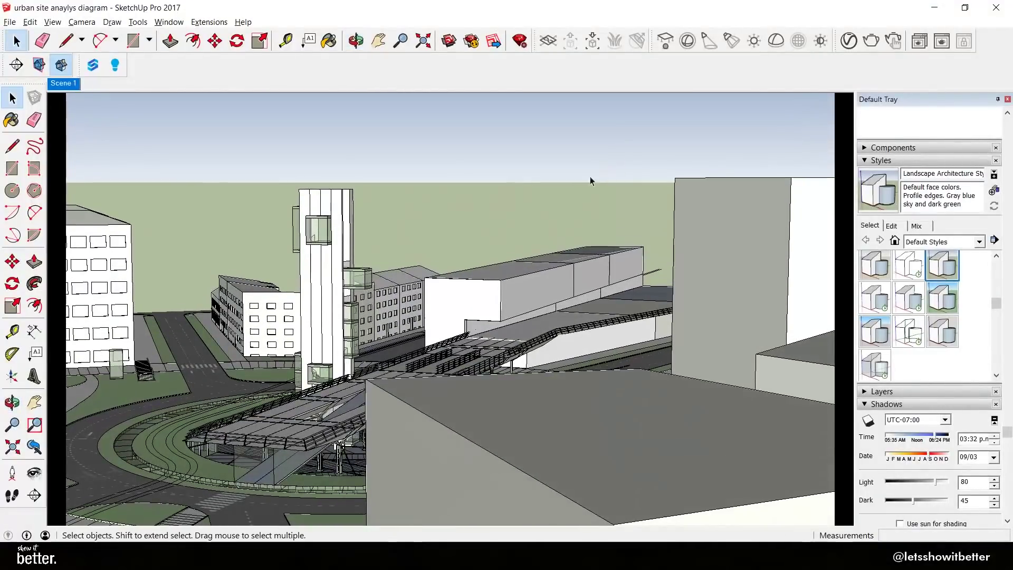
- Return the camera to parallel projection and restore the saved Scene 1 view
left_click(81, 22)
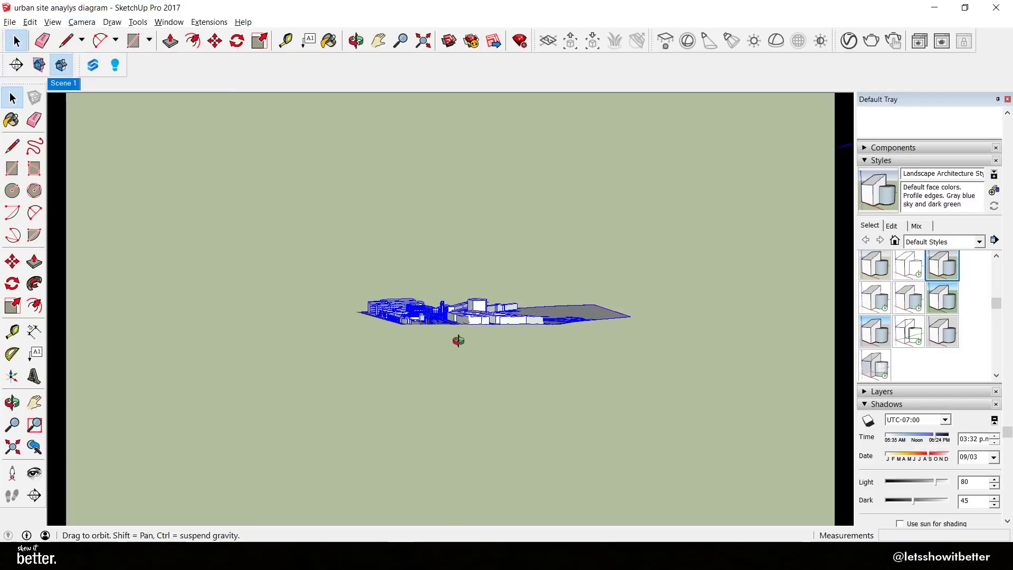
left_click_drag(458, 340, 458, 364)
scroll(458, 364, "up", 3)
left_click_drag(458, 364, 467, 404)
scroll(385, 319, "up", 6)
left_click_drag(406, 298, 317, 272)
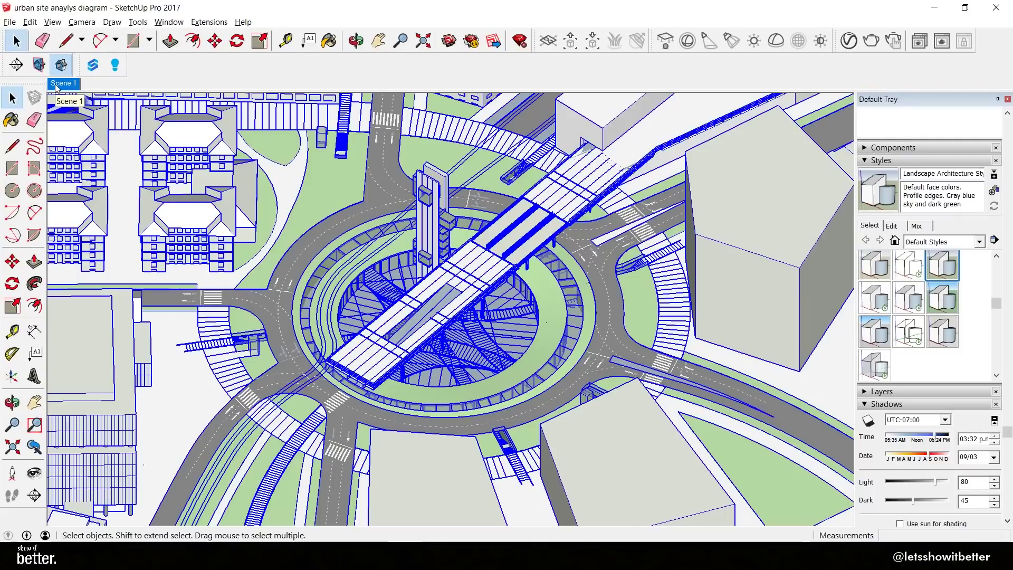
left_click(58, 84)
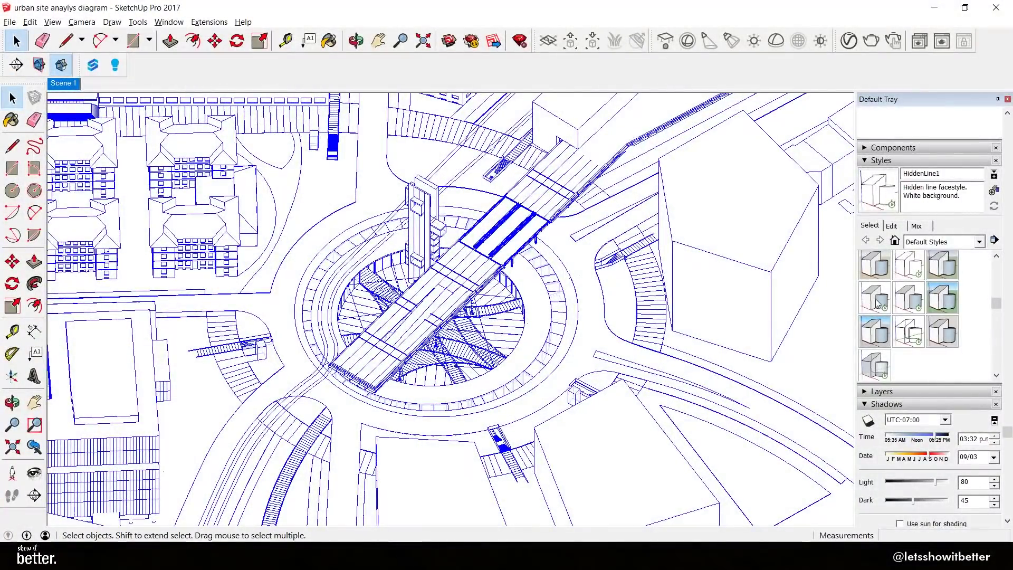
- Apply the HiddenLine style to the model and preview its shadows by turning them on and off again
left_click(903, 265)
scroll(883, 438, "down", 2)
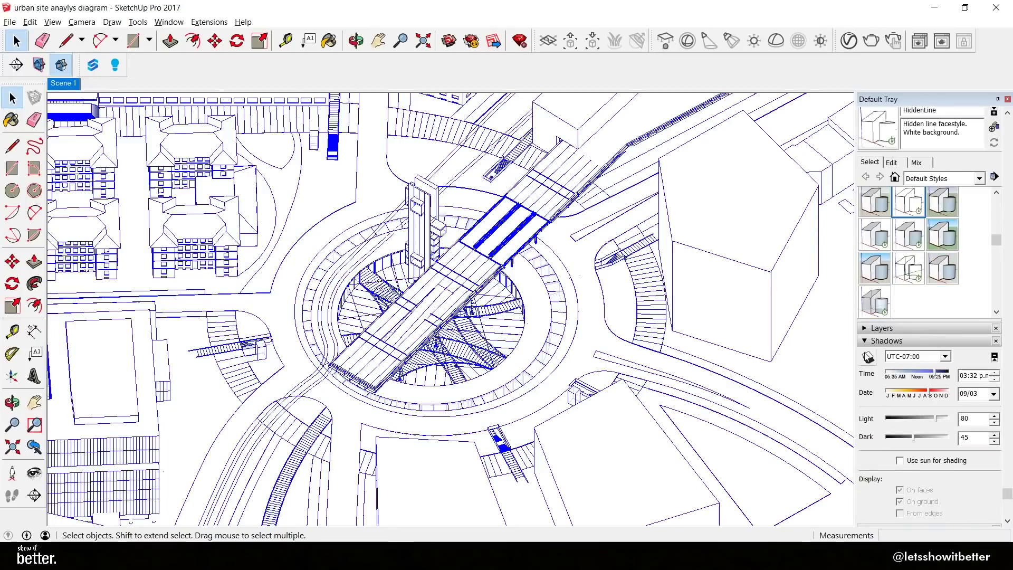
left_click(868, 359)
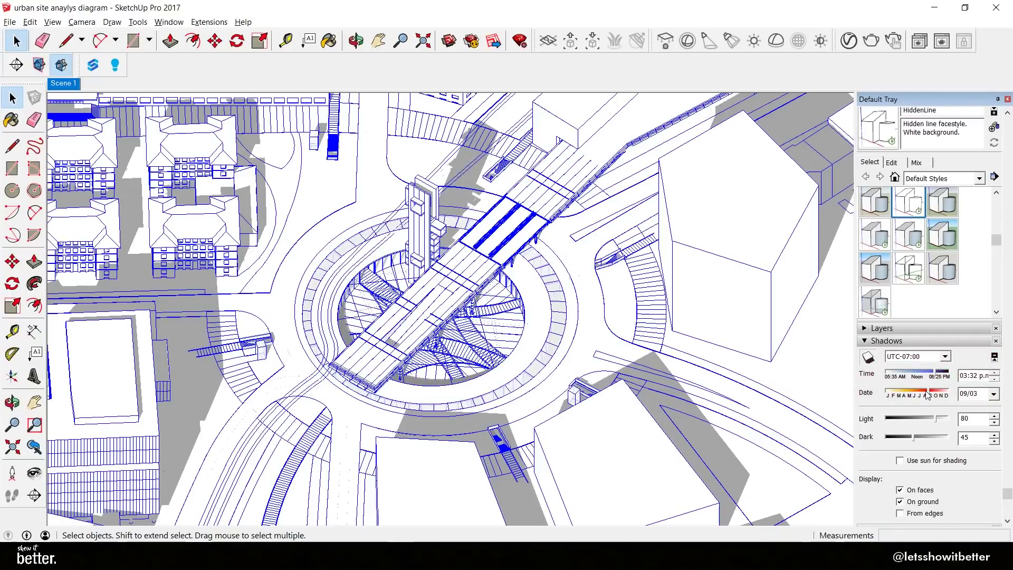
left_click(869, 358)
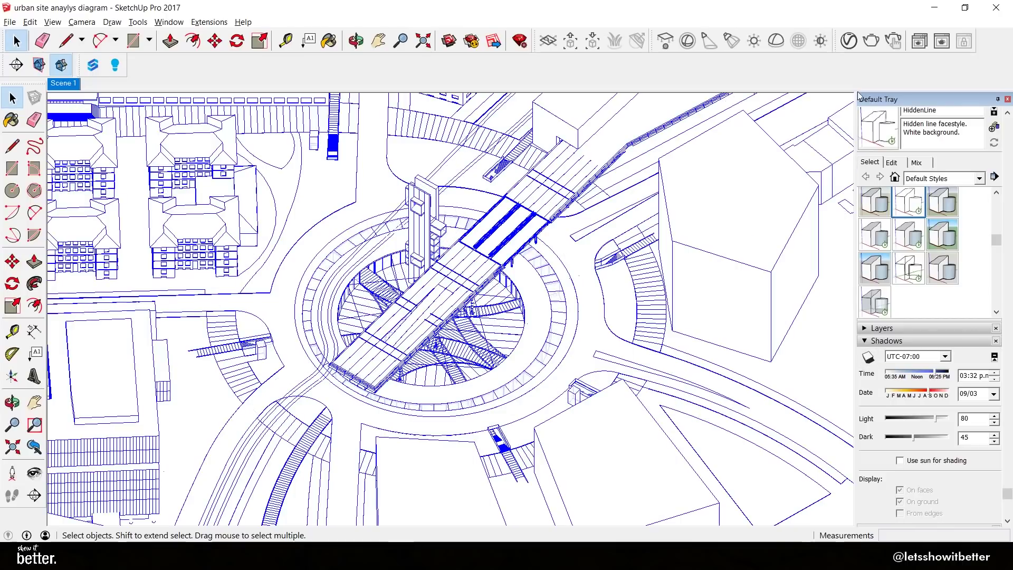
- Open the V-Ray render settings and set the override material to None, keeping Material Override enabled
left_click(838, 38)
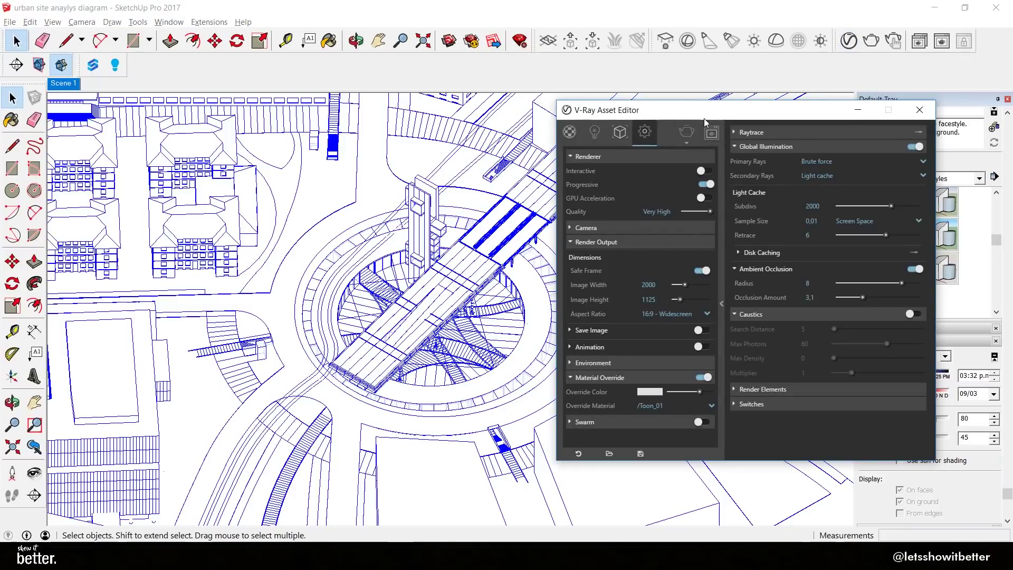
left_click_drag(705, 115, 648, 83)
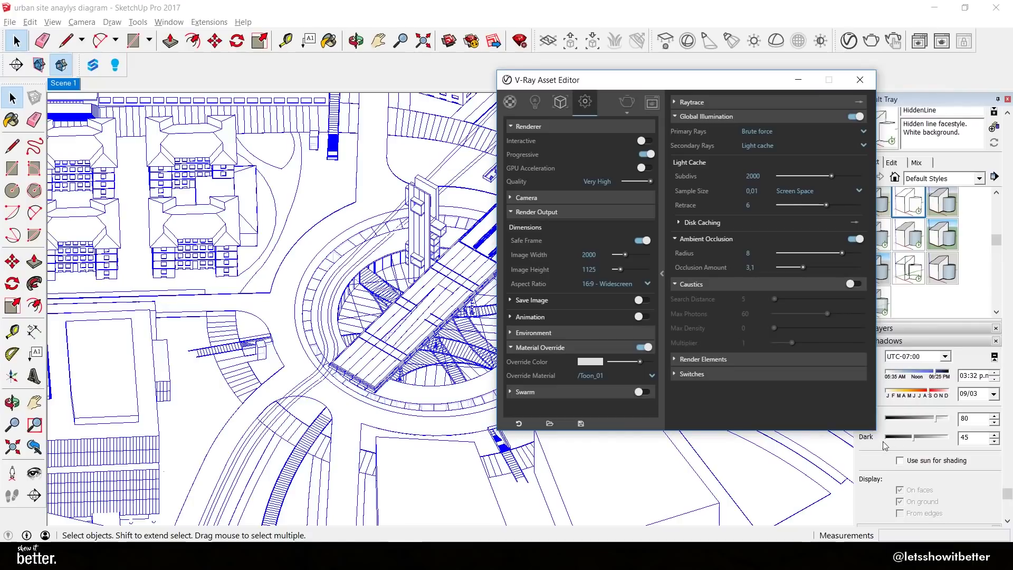
left_click_drag(862, 430, 863, 518)
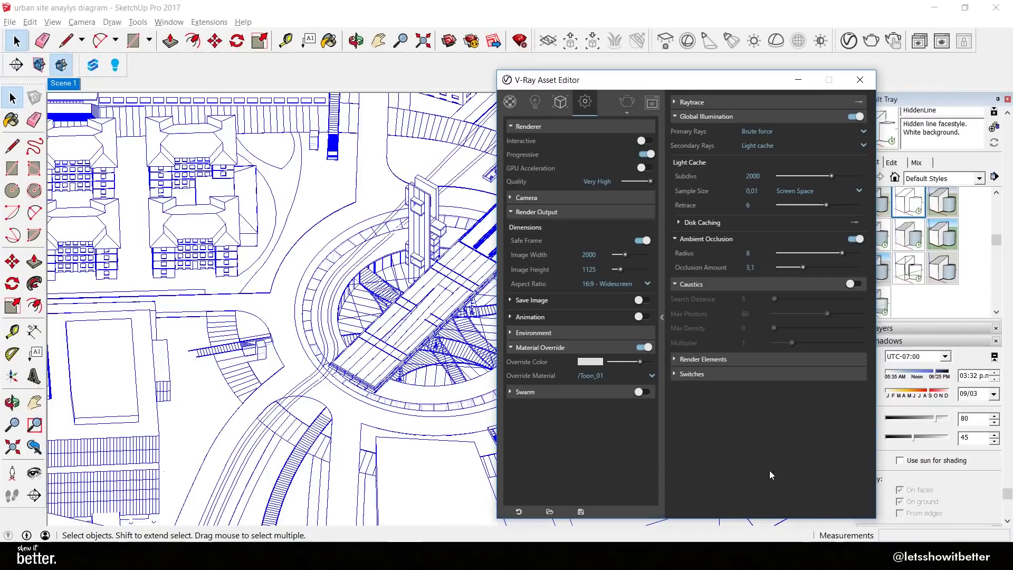
left_click(653, 375)
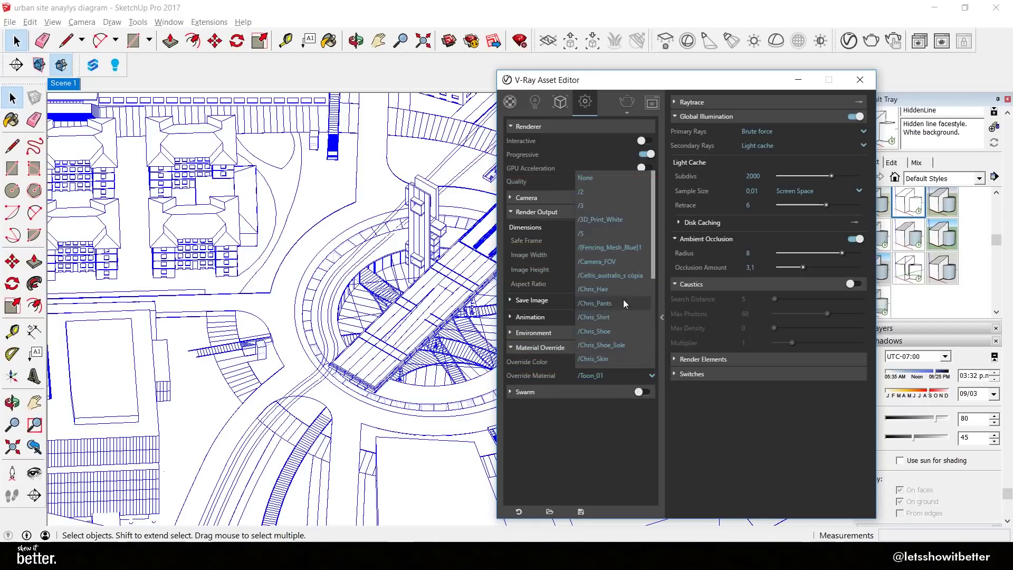
left_click(598, 183)
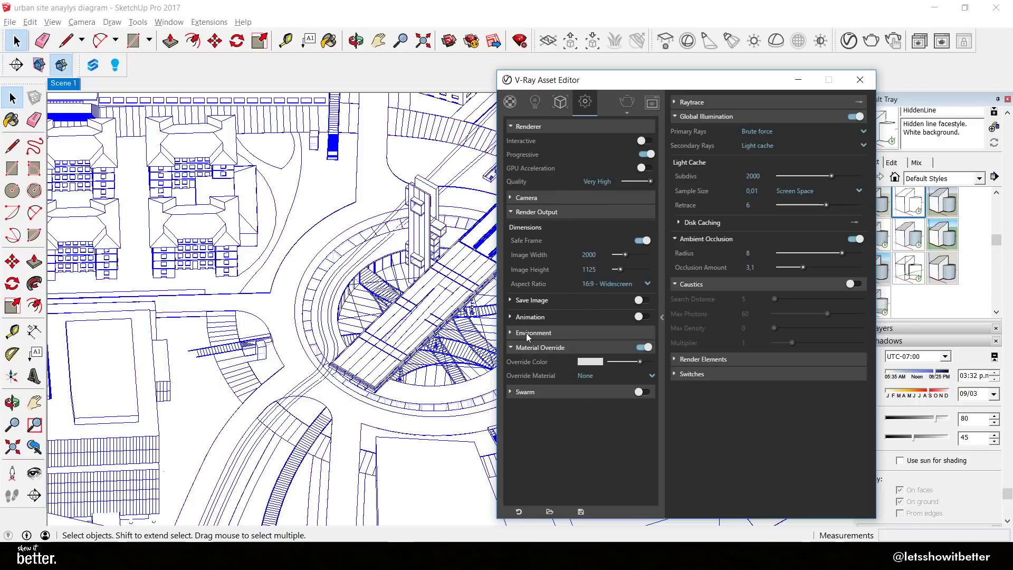
left_click(644, 348)
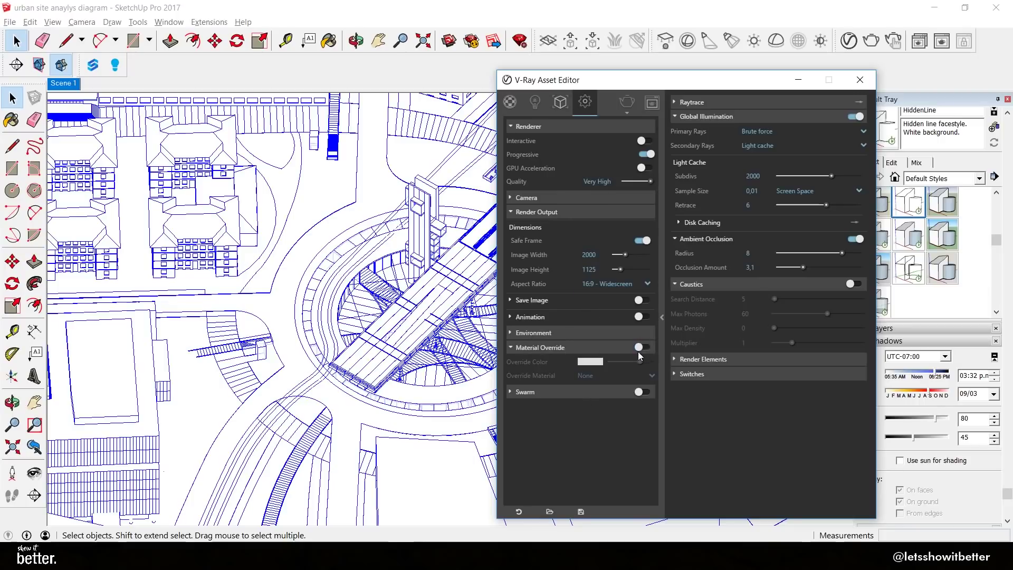
left_click(639, 349)
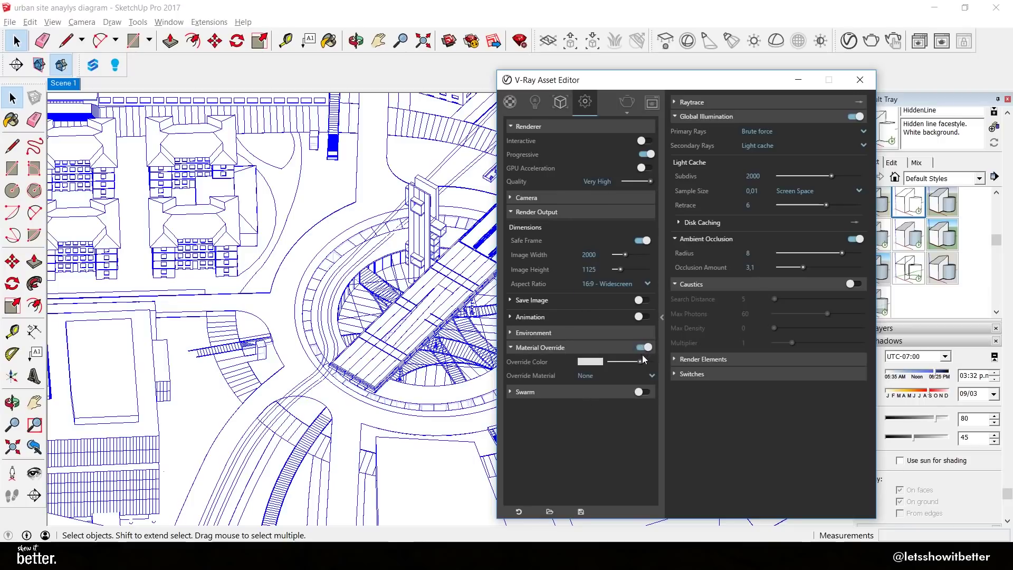
- Check the light grey override color and the Ambient Occlusion switch, leaving both settings as they are
left_click(589, 362)
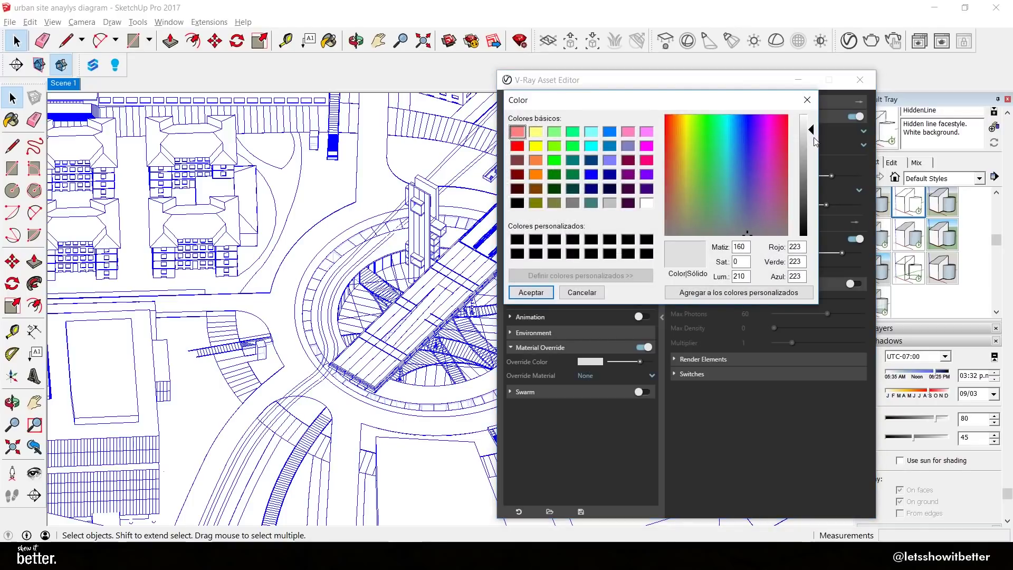
left_click(545, 294)
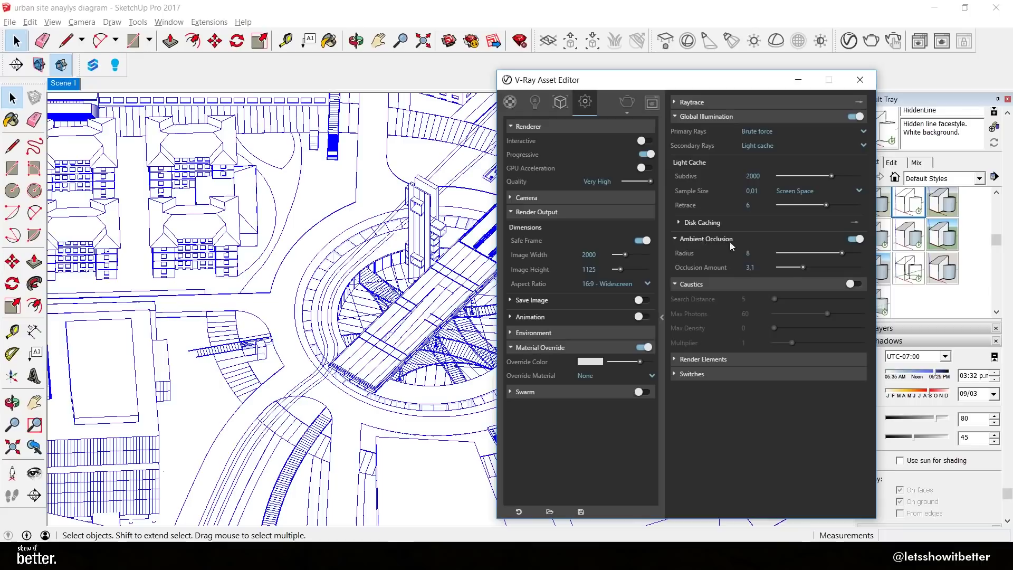
left_click(856, 241)
left_click(854, 239)
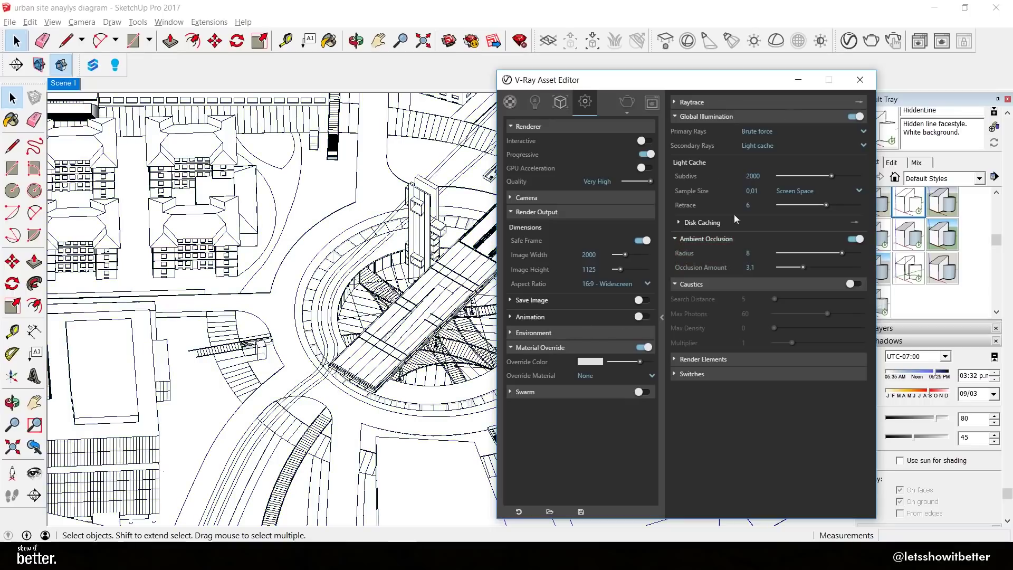
- Add the Shadows, Raw Shadow and Object ID render elements and close the V-Ray settings
left_click(703, 358)
left_click(707, 377)
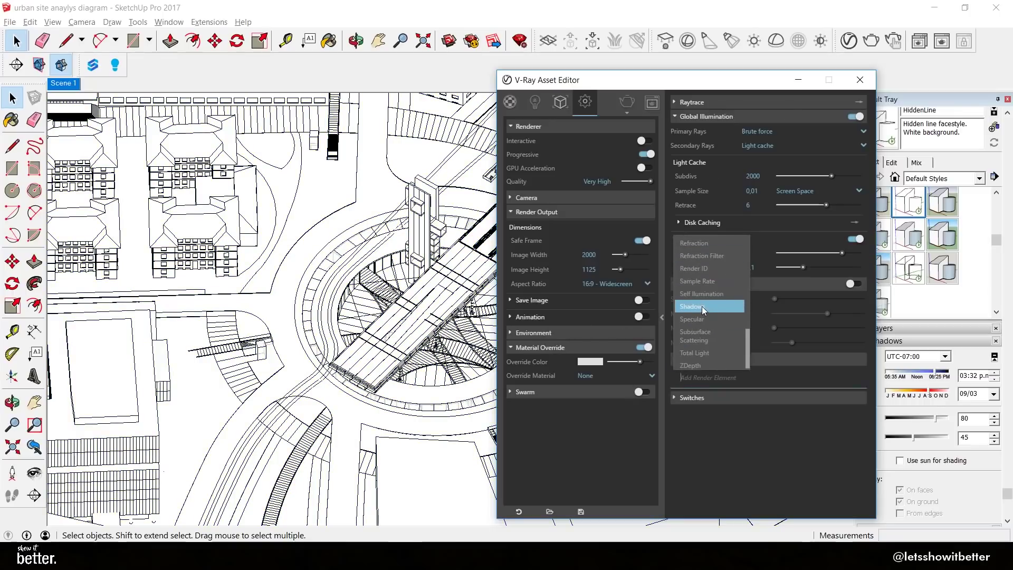
left_click(703, 310)
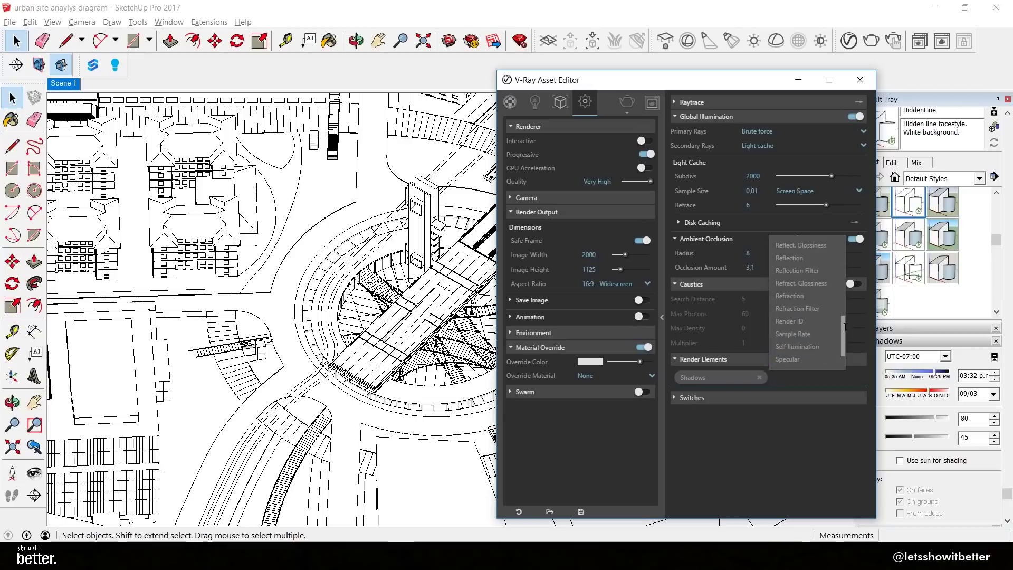
scroll(841, 323, "up", 3)
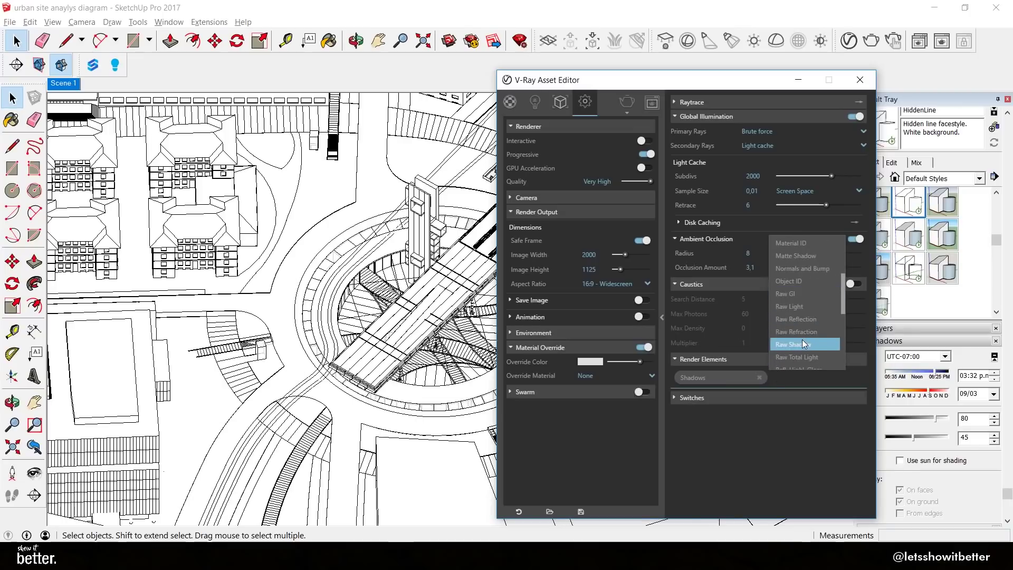
left_click(802, 340)
left_click(742, 398)
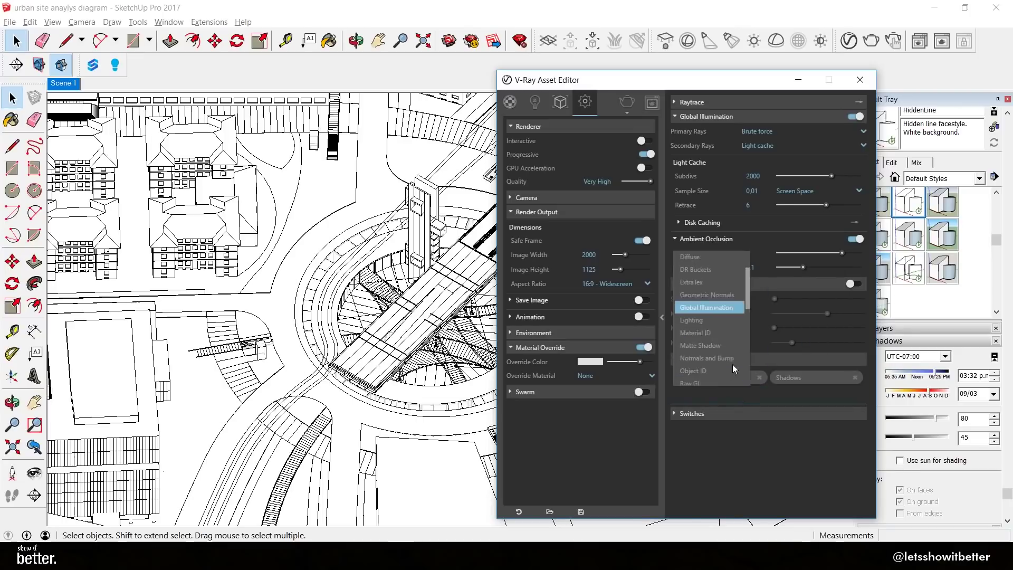
left_click(703, 372)
left_click(860, 80)
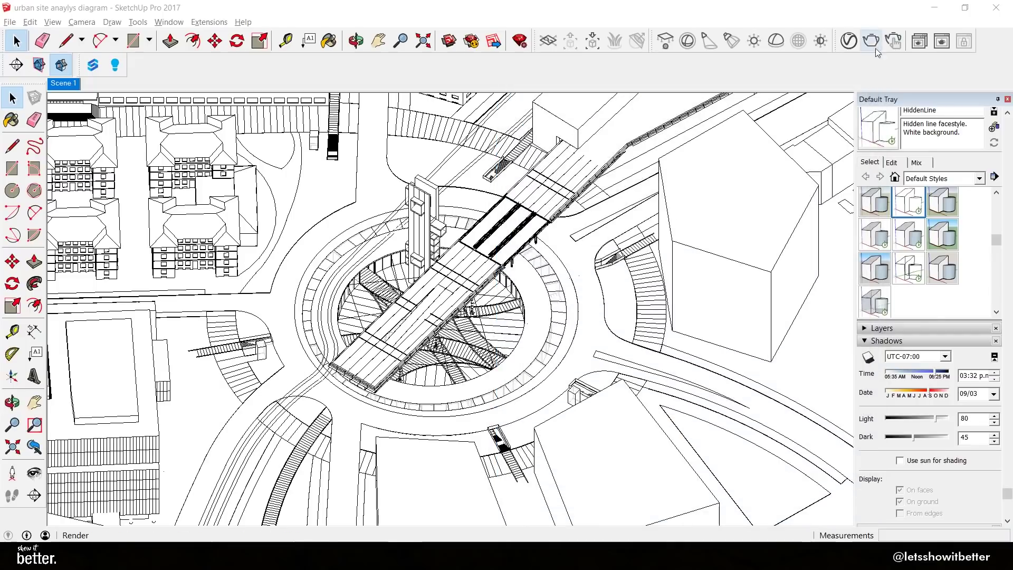
- Render the scene with V-Ray and save all image channels as separate PNG files named render base
left_click(873, 44)
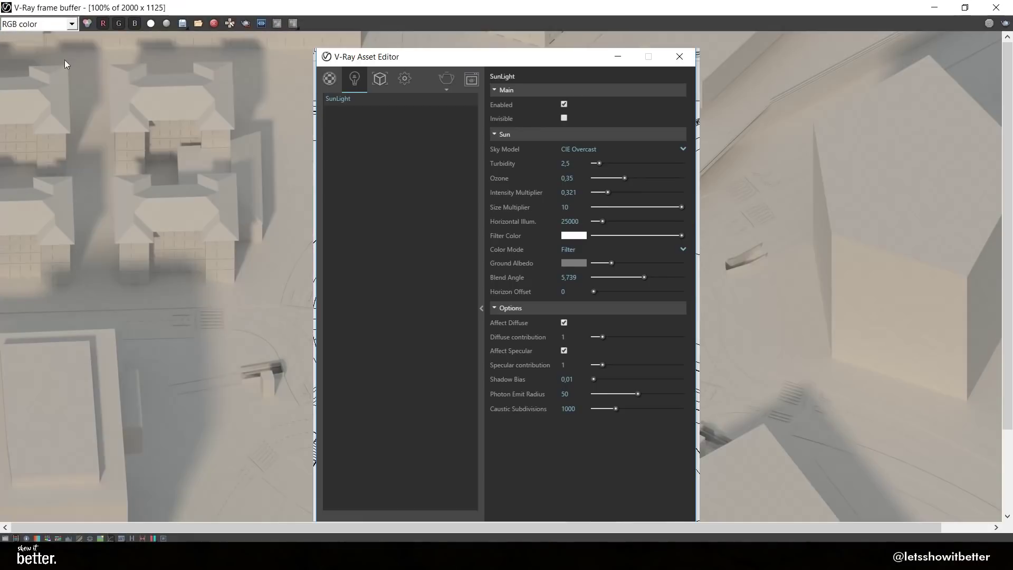
left_click(182, 24)
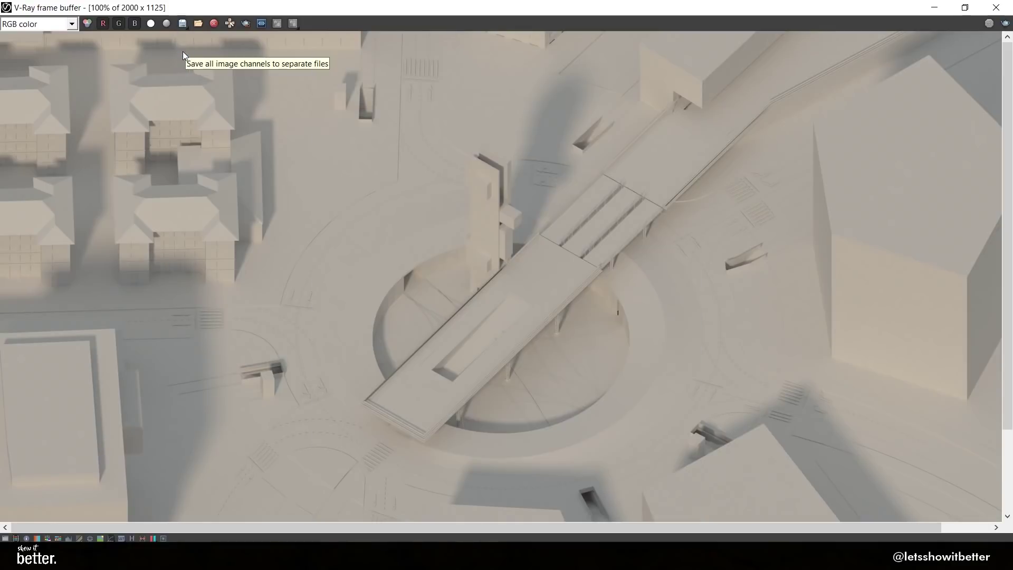
left_click(182, 55)
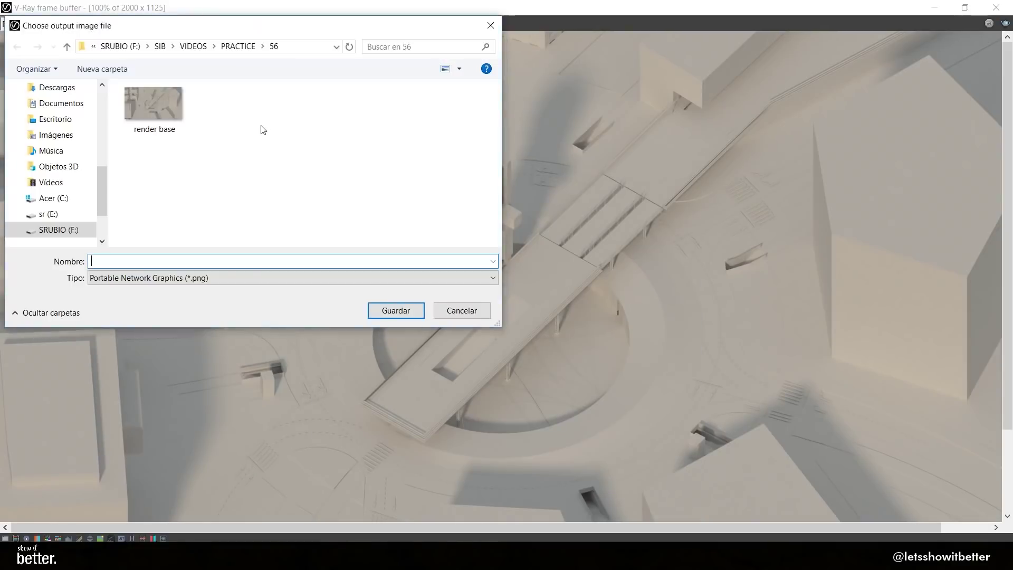
left_click(159, 130)
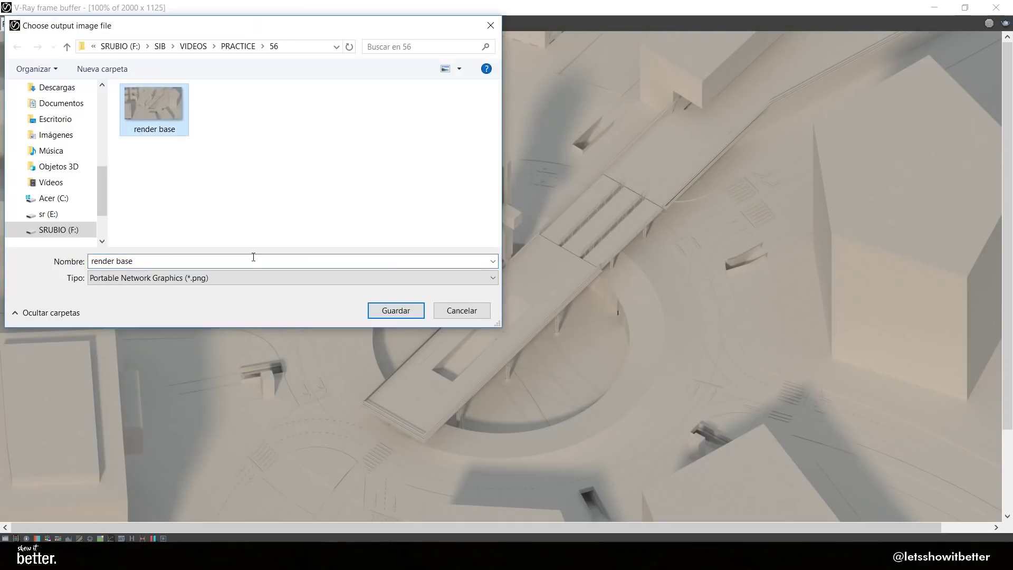
left_click(396, 310)
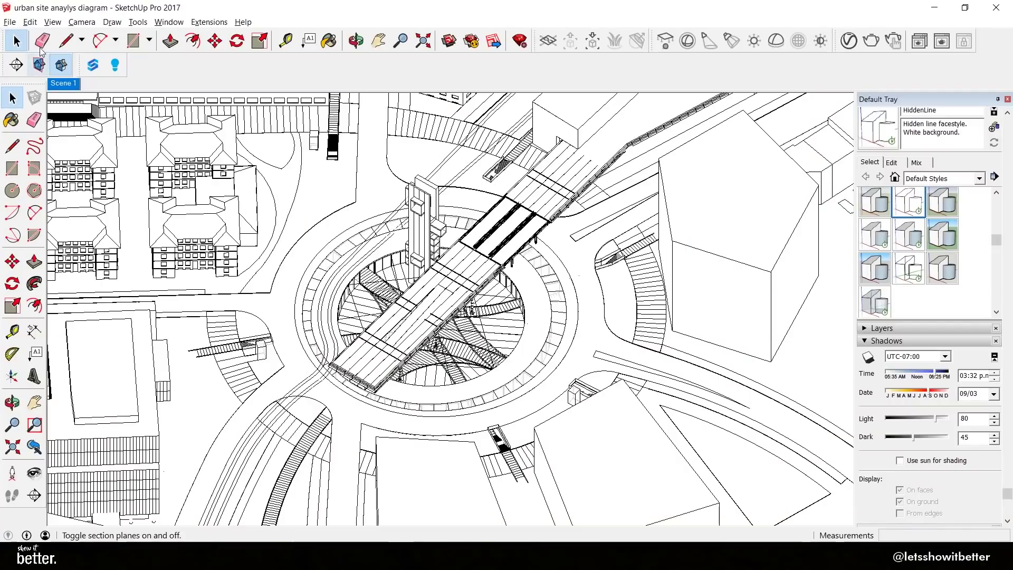
- Export the hidden-line view as a 2D PDF named line into folder 56, accepting the hidden line options
left_click(9, 22)
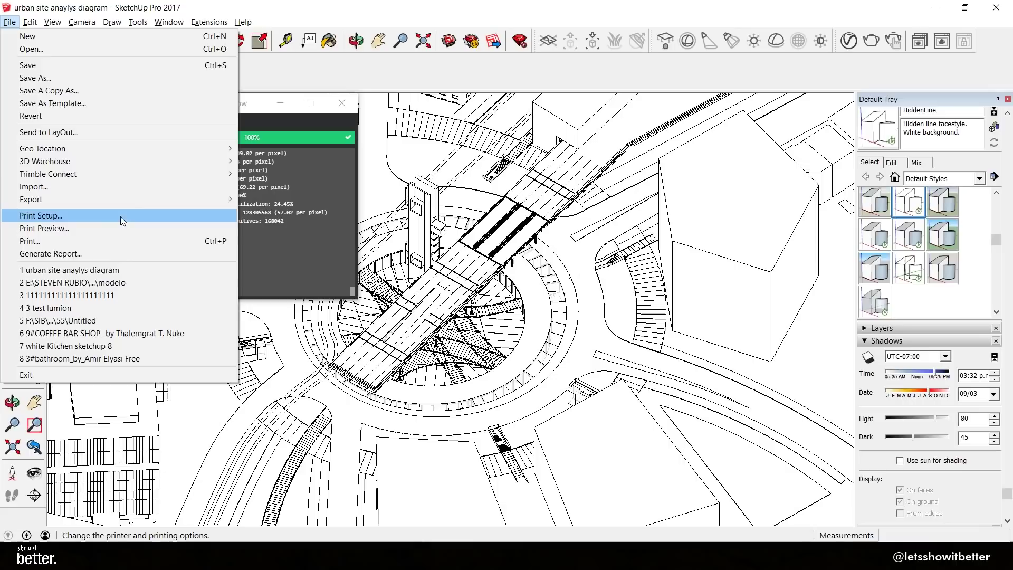
mouse_move(192, 203)
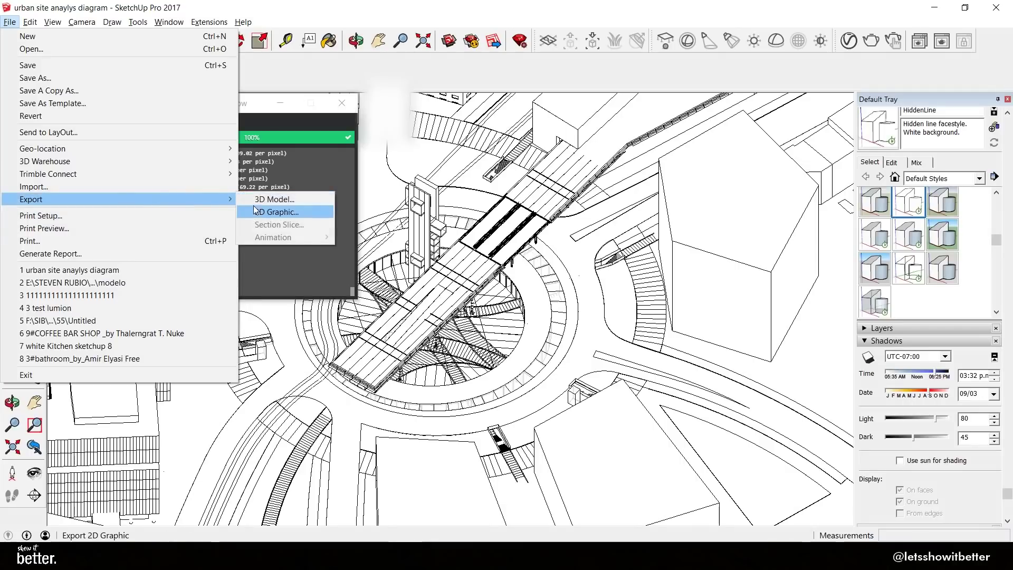
left_click(276, 211)
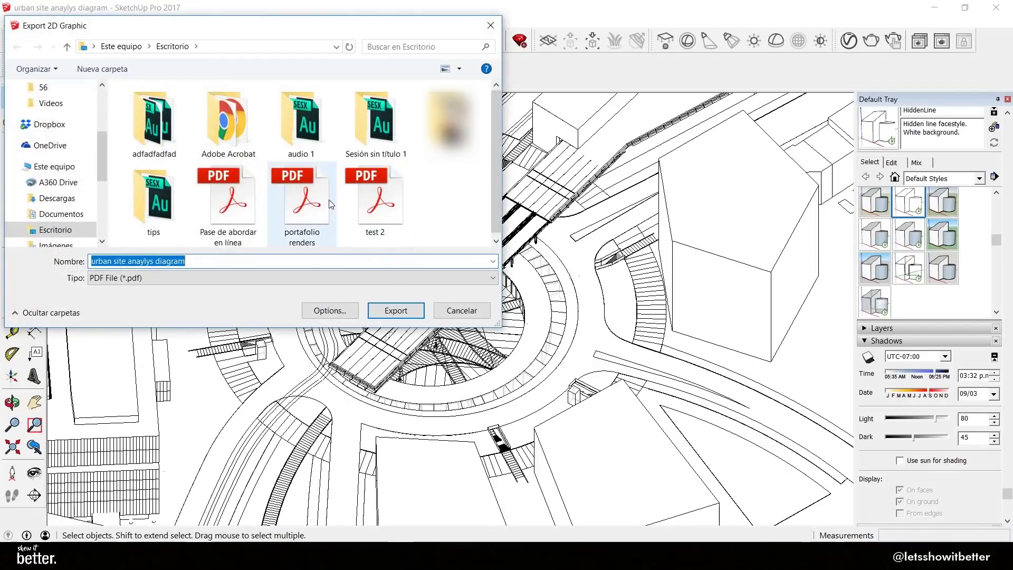
scroll(49, 122, "up", 2)
left_click(47, 122)
left_click(185, 261)
left_click(195, 263)
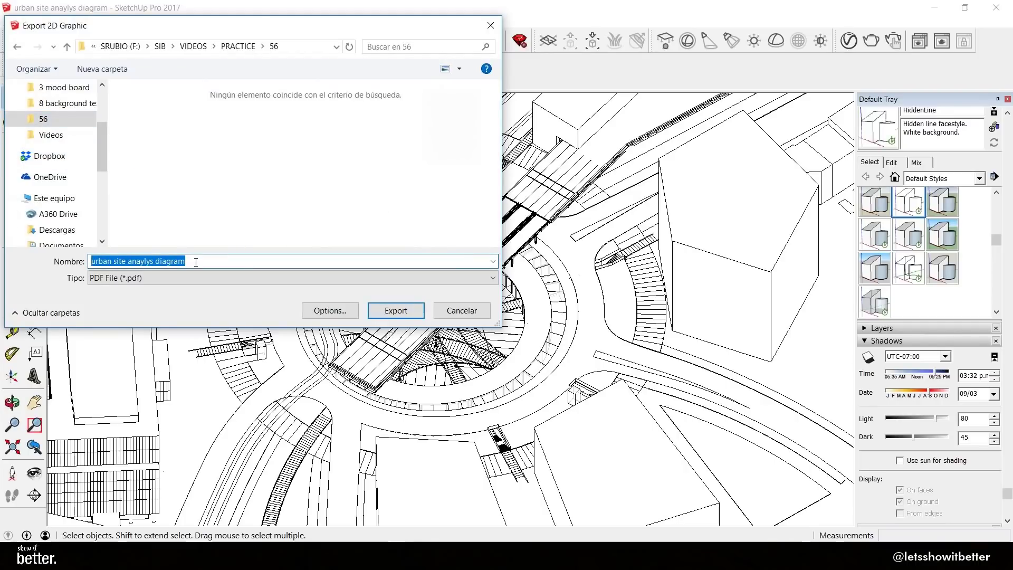
type("r")
key("BackSpace")
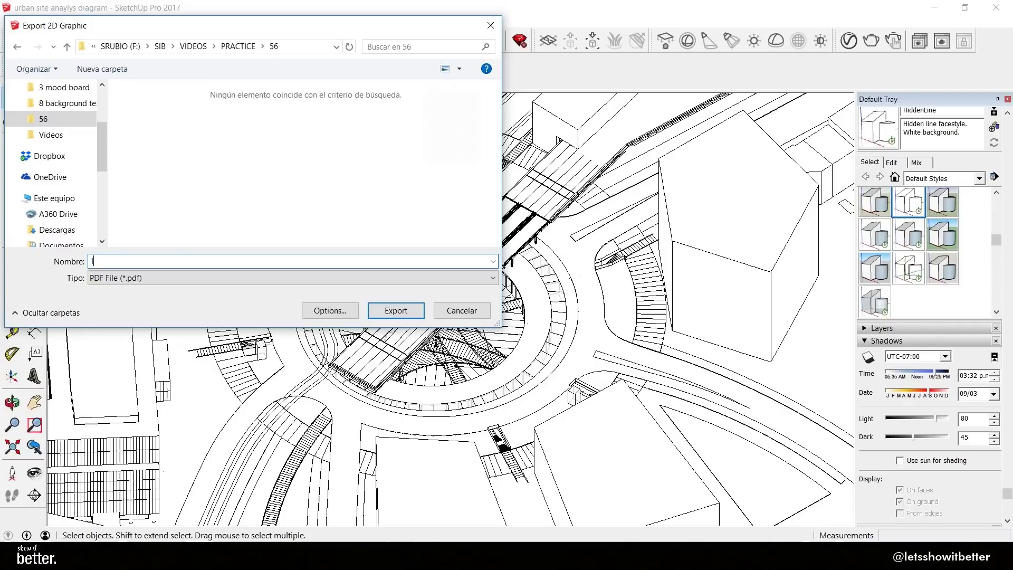
left_click(324, 310)
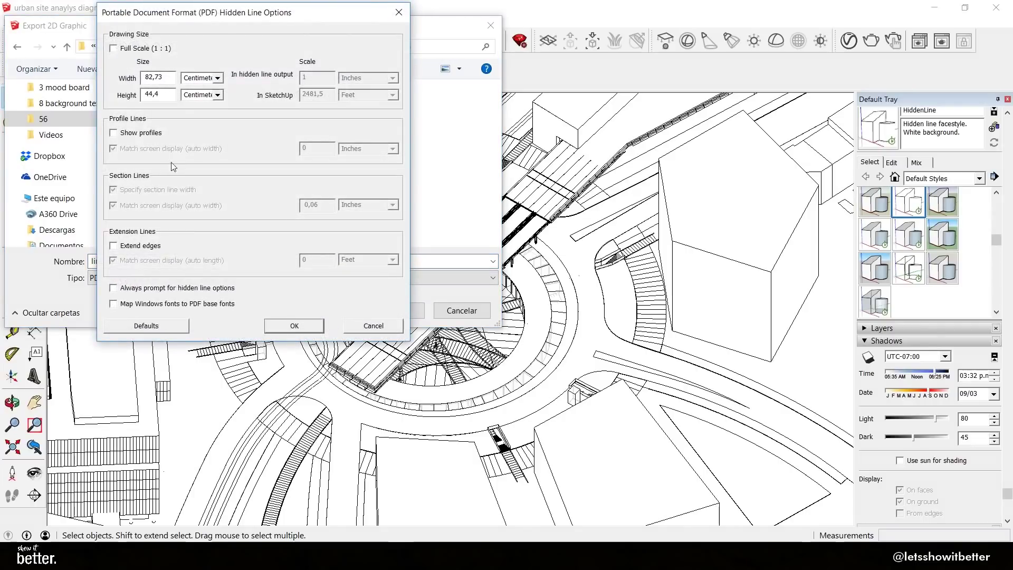
left_click(296, 332)
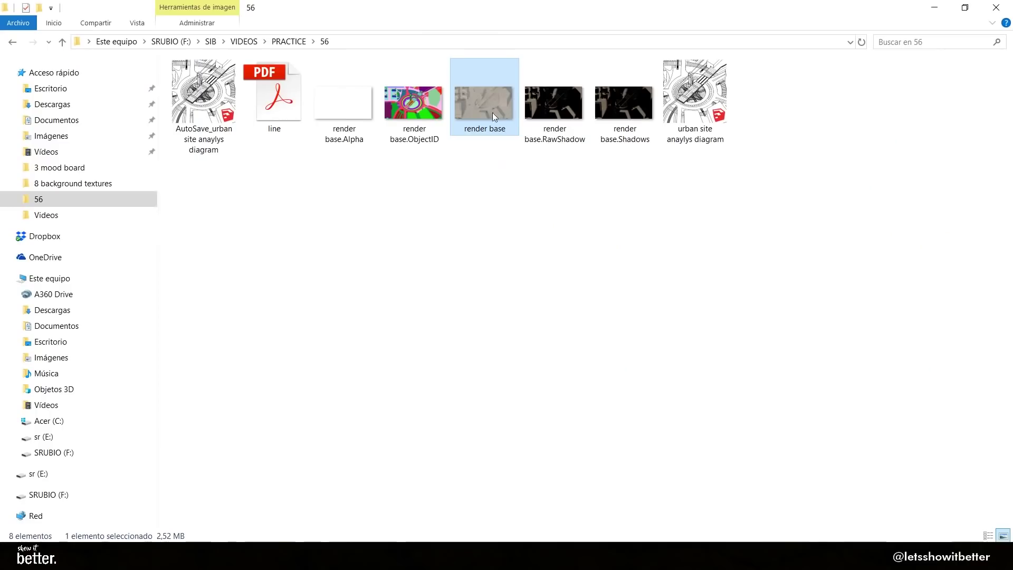
- Switch to Photoshop and open the render base image from folder 56 as a document
left_click_drag(493, 113, 174, 559)
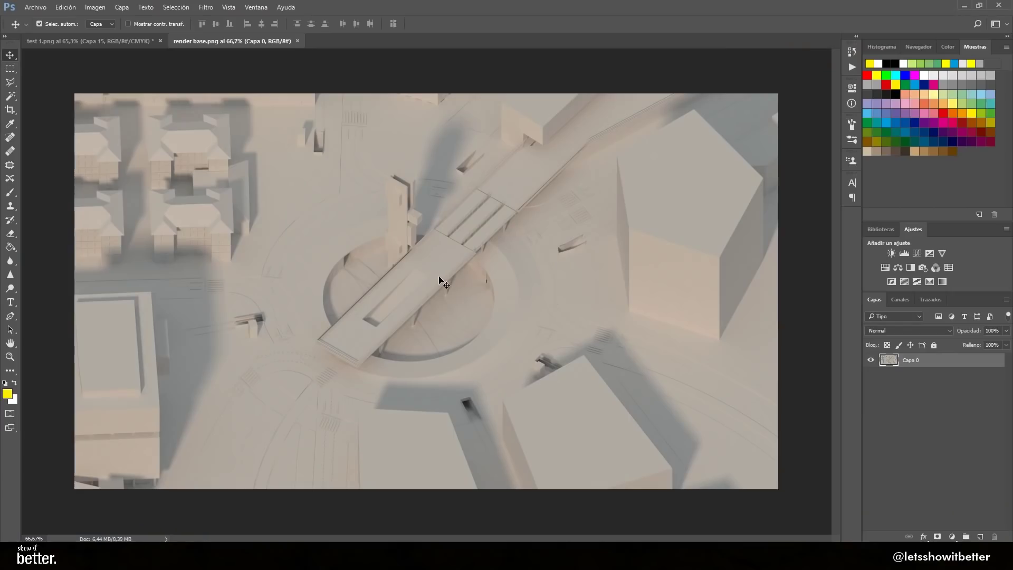
scroll(454, 284, "up", 6)
scroll(454, 284, "down", 5)
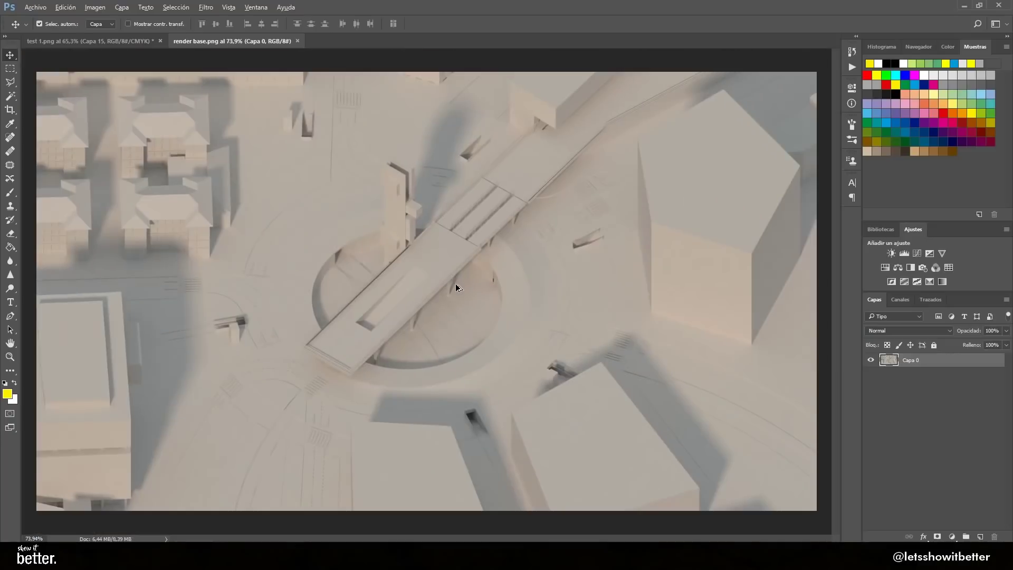
- Place the RawShadow, Shadows and ObjectID channel images as layers above the base render
key("alt+Tab")
left_click(559, 114)
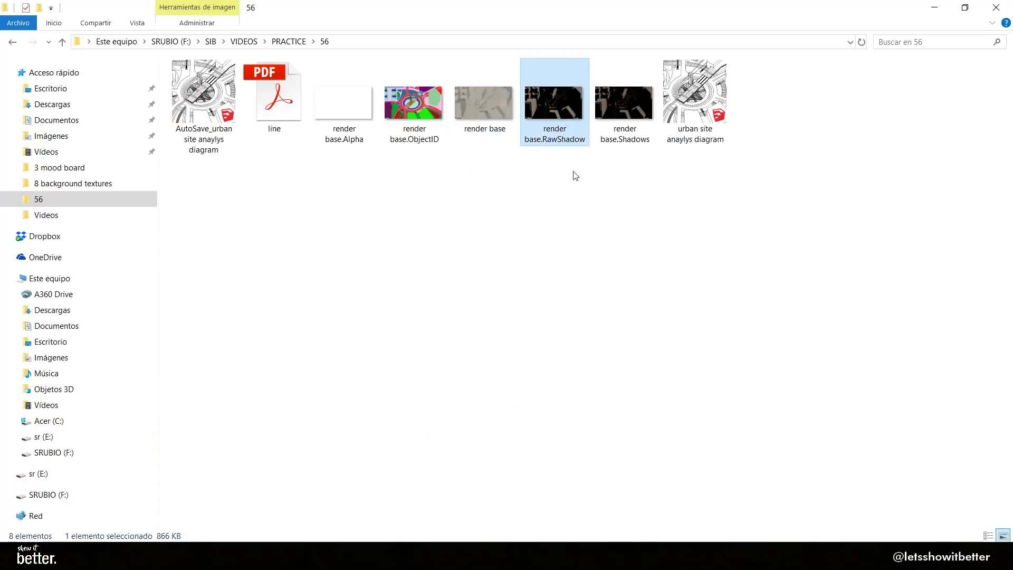
left_click(613, 121, "ctrl")
left_click_drag(613, 120, 298, 454)
key("Return")
key("Return")
key("alt+Tab")
left_click_drag(423, 121, 325, 407)
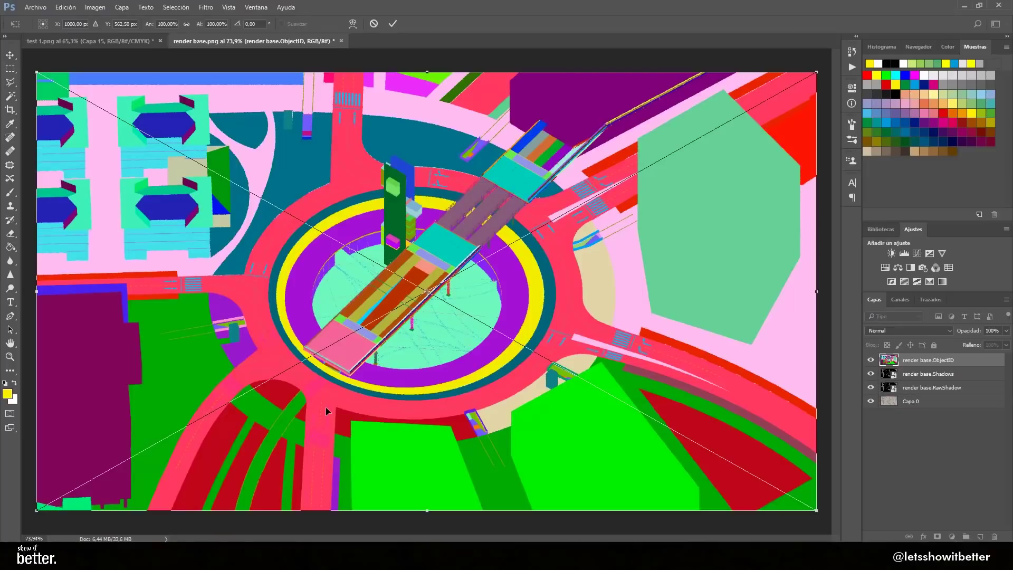
key("Return")
- Place the line PDF as the top layer and hide the ObjectID, Shadows and RawShadow layers
key("alt+Tab")
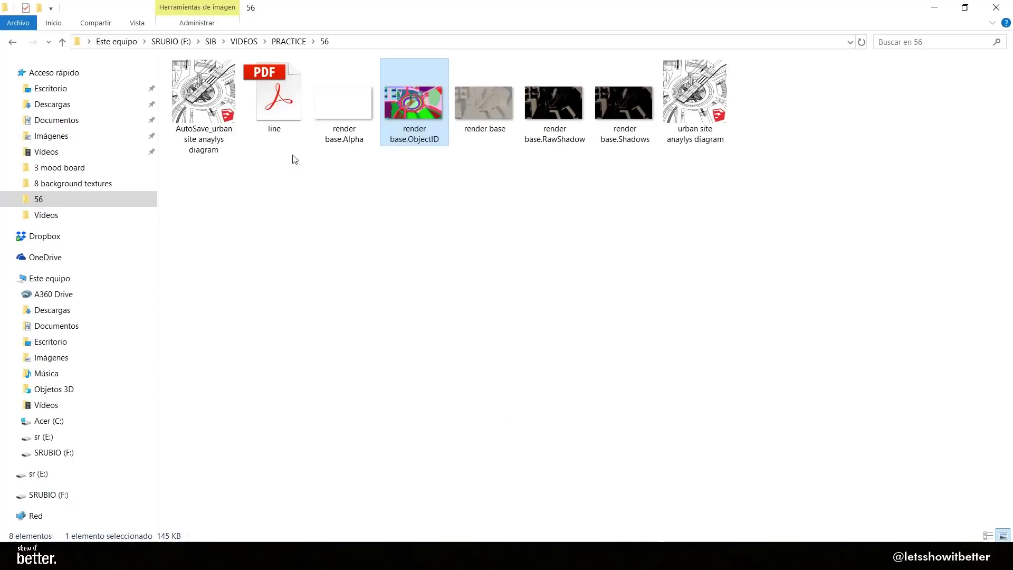
left_click_drag(272, 128, 391, 185)
left_click(608, 320)
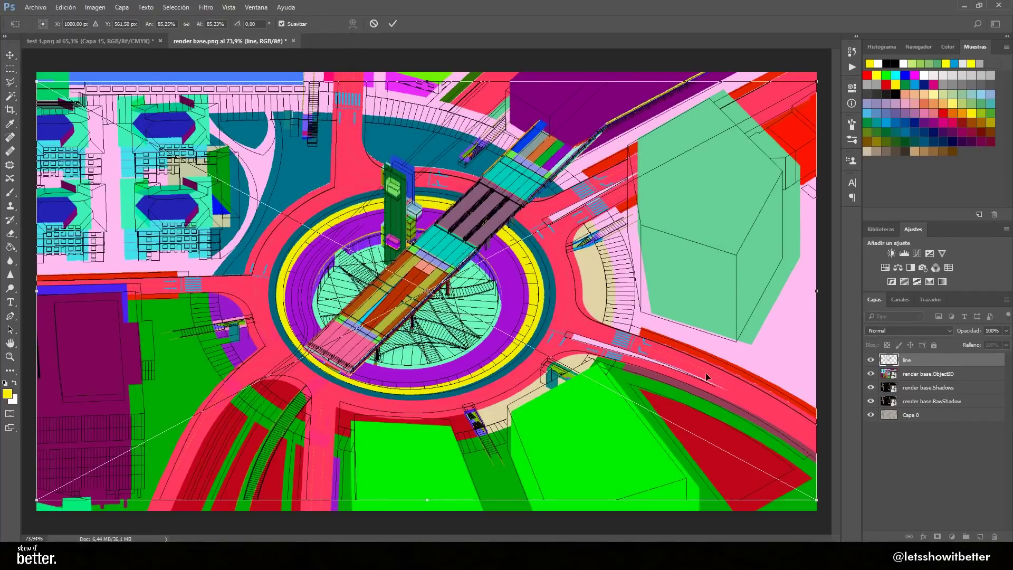
key("Return")
left_click_drag(870, 374, 870, 402)
scroll(729, 389, "down", 1)
- Scale the line layer to about 89% and shift it until its linework matches the base render
key("ctrl+t")
left_click_drag(762, 370, 778, 370)
left_click_drag(86, 101, 68, 90)
left_click_drag(608, 280, 609, 281)
left_click_drag(797, 483, 805, 487)
scroll(811, 128, "up", 5)
left_click_drag(666, 347, 655, 347)
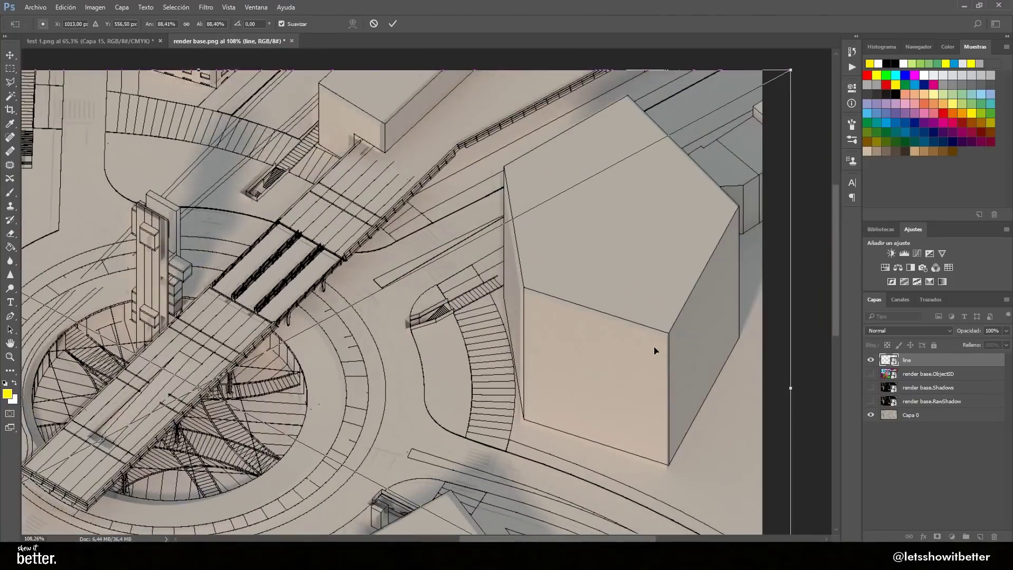
left_click_drag(790, 71, 796, 67)
left_click_drag(684, 151, 679, 156)
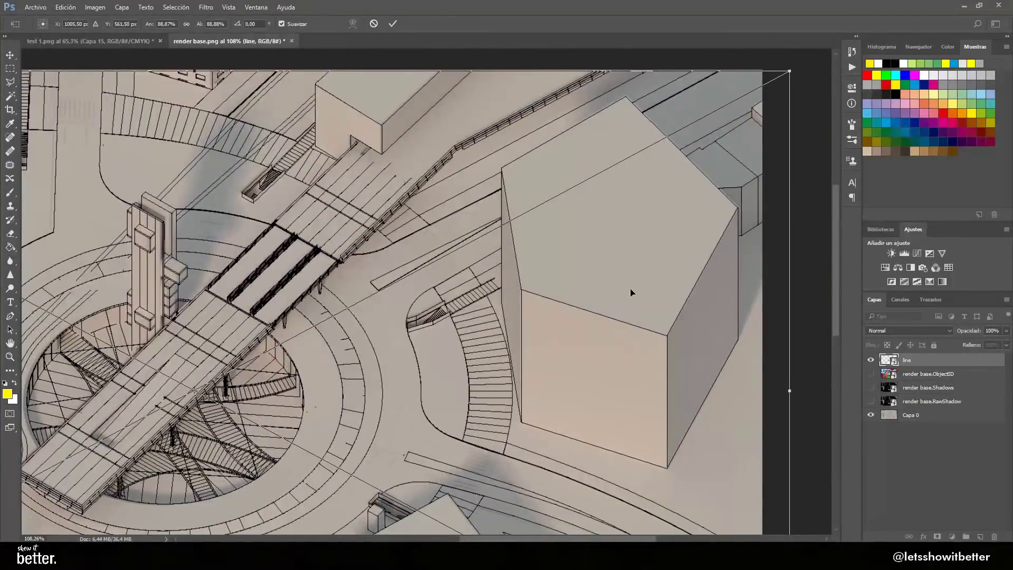
scroll(649, 262, "down", 5)
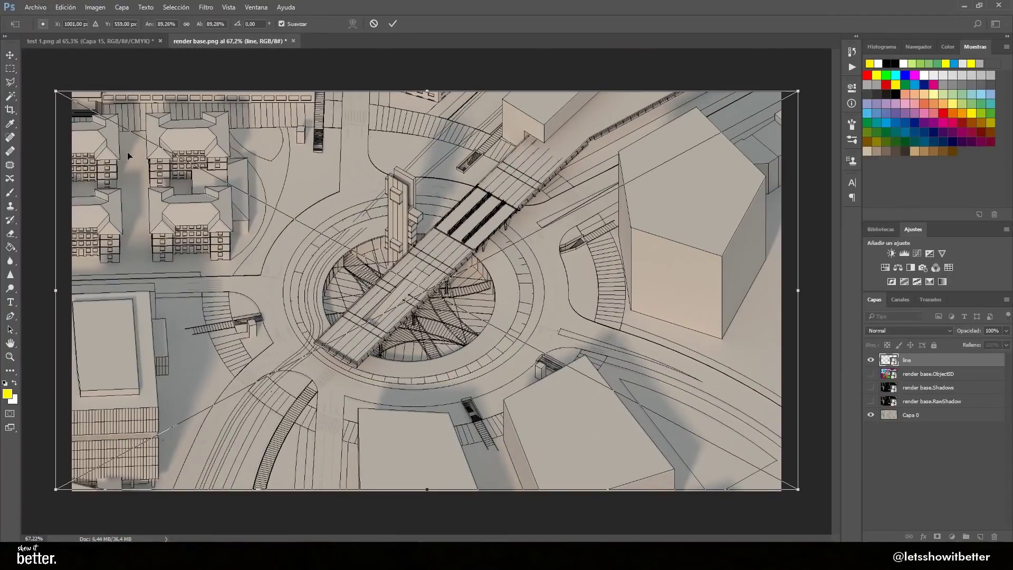
key("Return")
- Check the linework's alignment with the render and rasterize the line layer
scroll(378, 358, "up", 4)
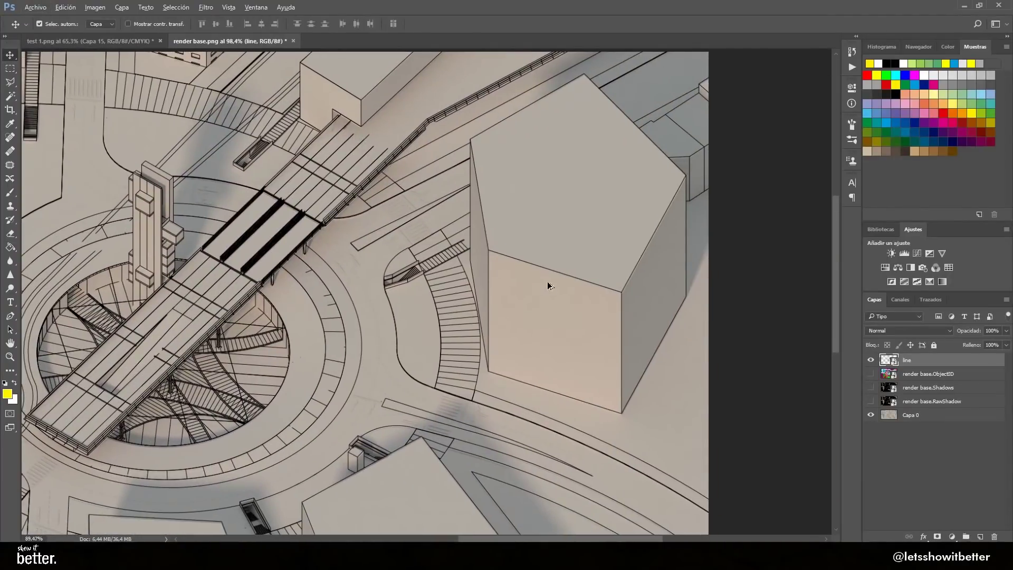
scroll(546, 285, "down", 2)
right_click(919, 361)
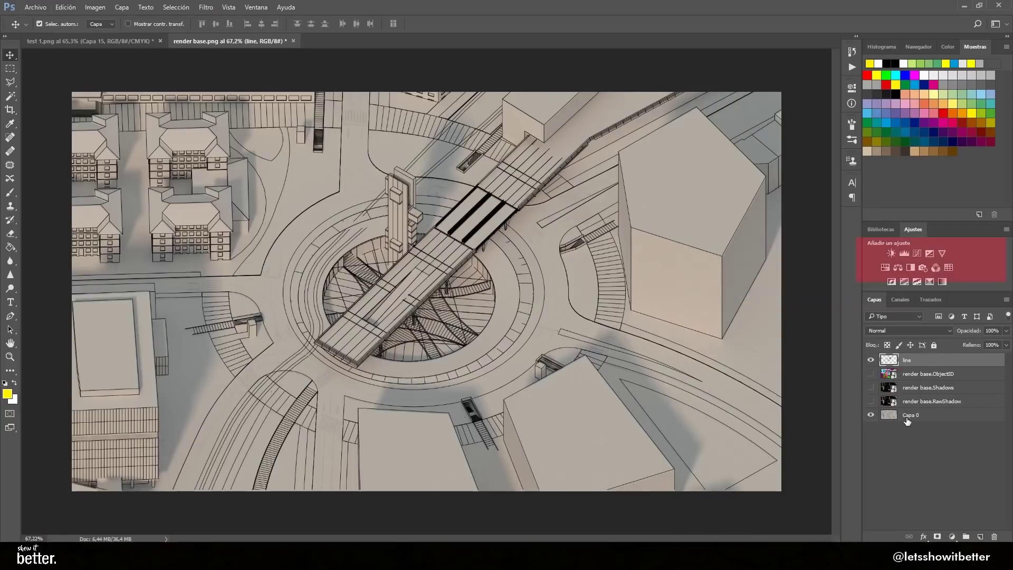
- Add a Color Balance adjustment above the base render with midtones shifted toward blue by +37
left_click(912, 420)
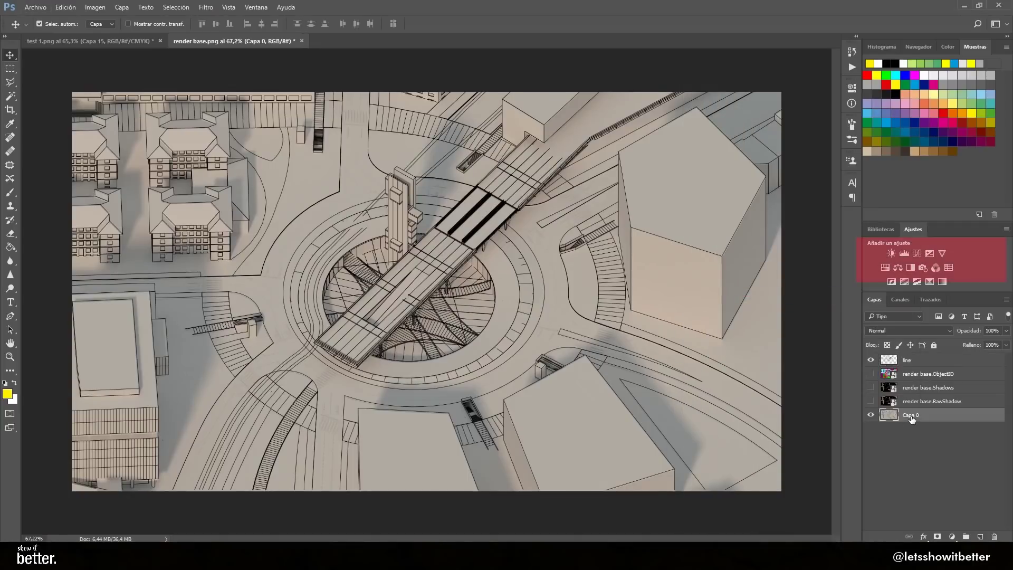
left_click(897, 267)
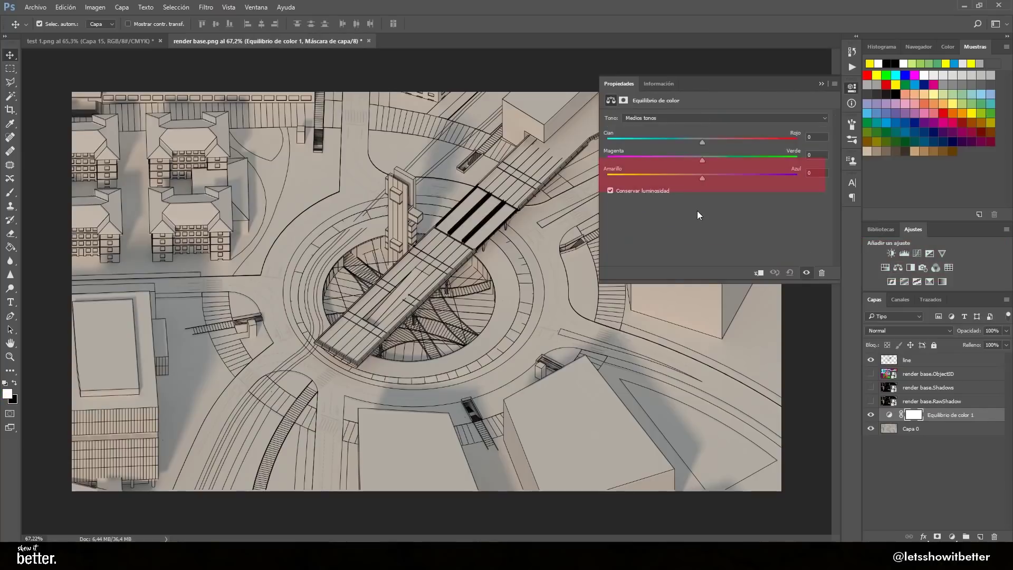
left_click_drag(712, 179, 717, 178)
left_click_drag(735, 175, 737, 175)
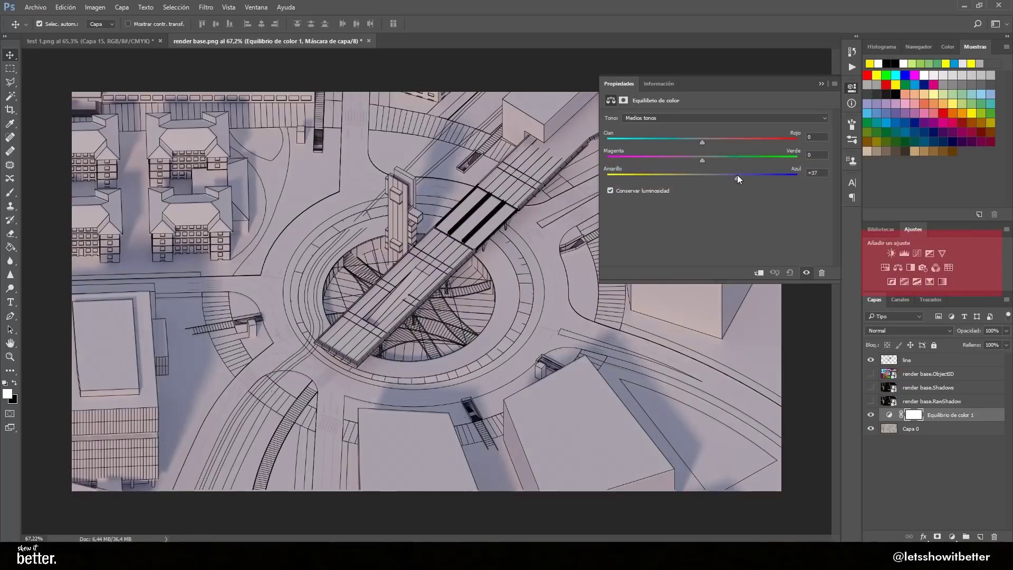
left_click(851, 88)
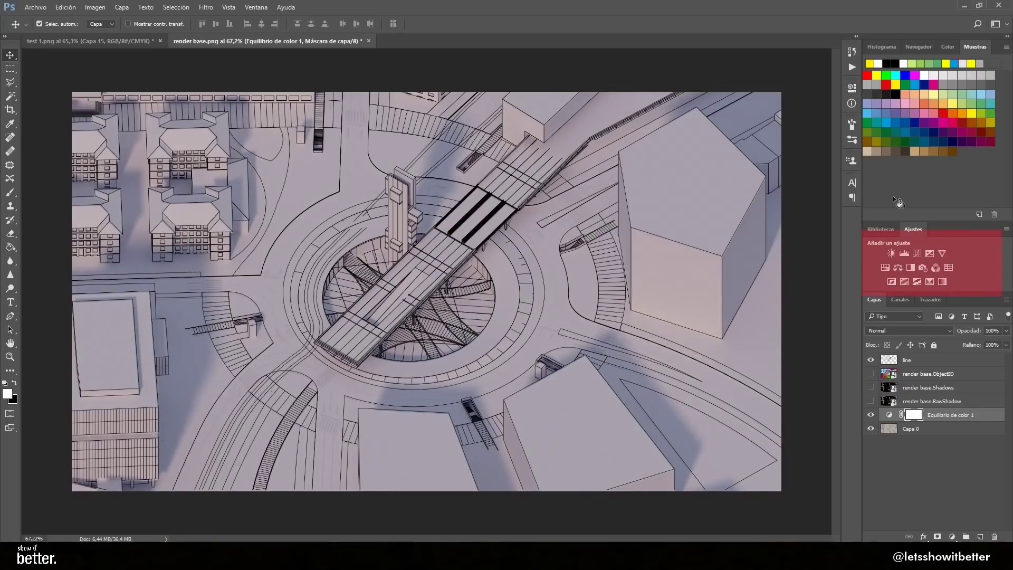
- Add a Brightness/Contrast adjustment above the color balance with brightness 55 and contrast about 16
left_click(891, 254)
left_click_drag(717, 144, 756, 143)
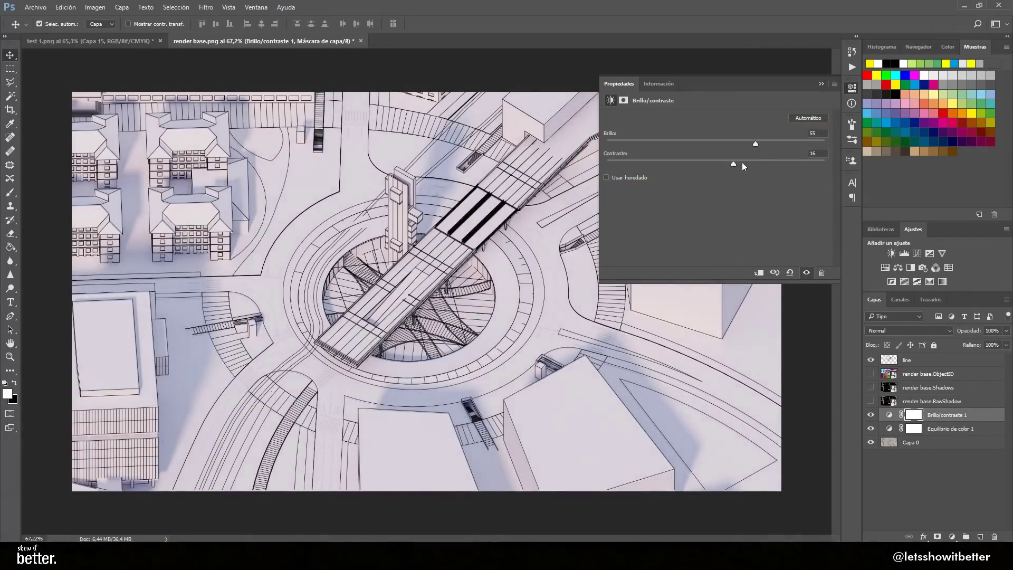
left_click(851, 89)
scroll(580, 305, "up", 2)
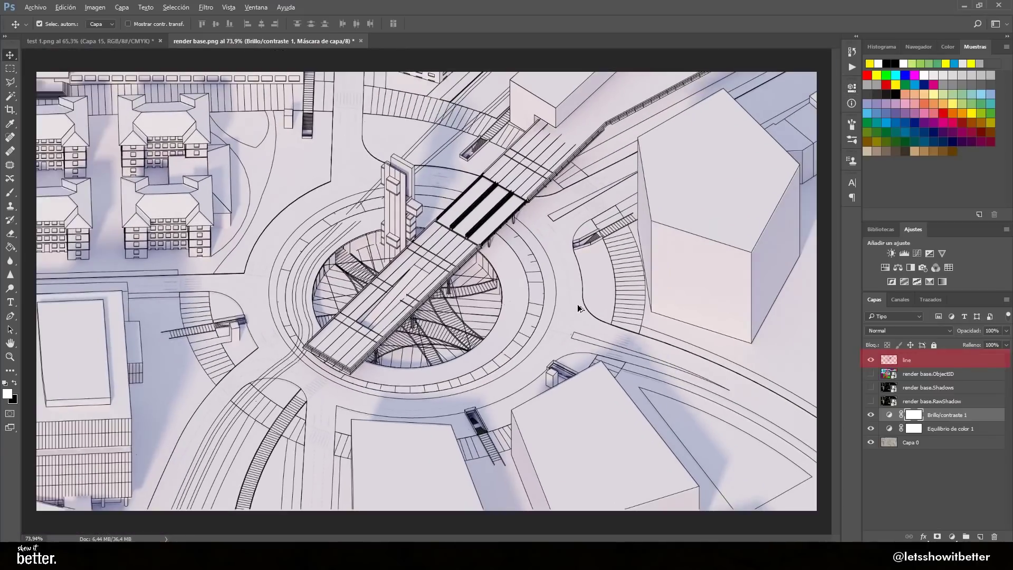
scroll(578, 304, "down", 1)
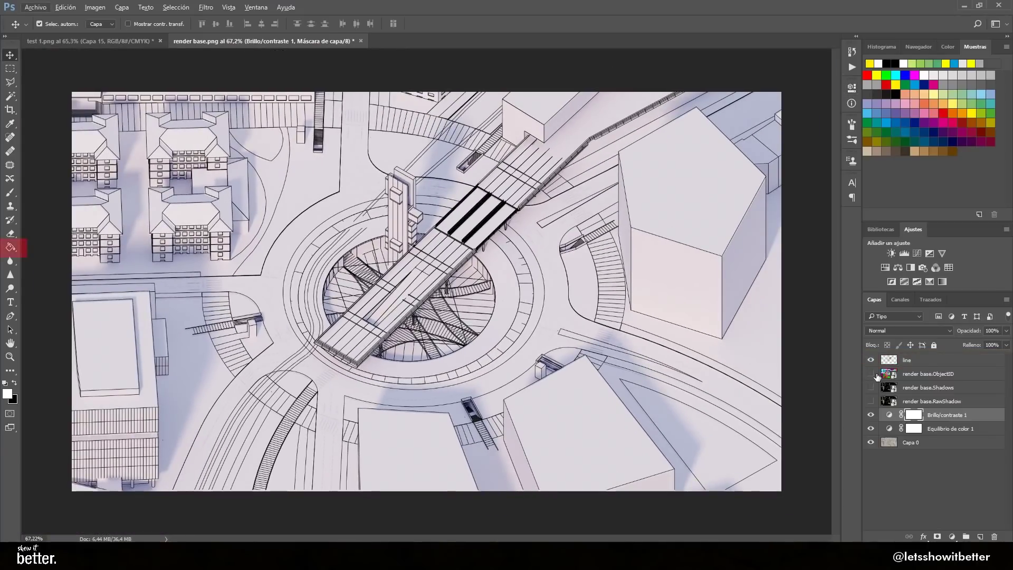
- Fill the roundabout's inner ring with a light green swatch on the line layer using the Paint Bucket
left_click(871, 360)
left_click(871, 359)
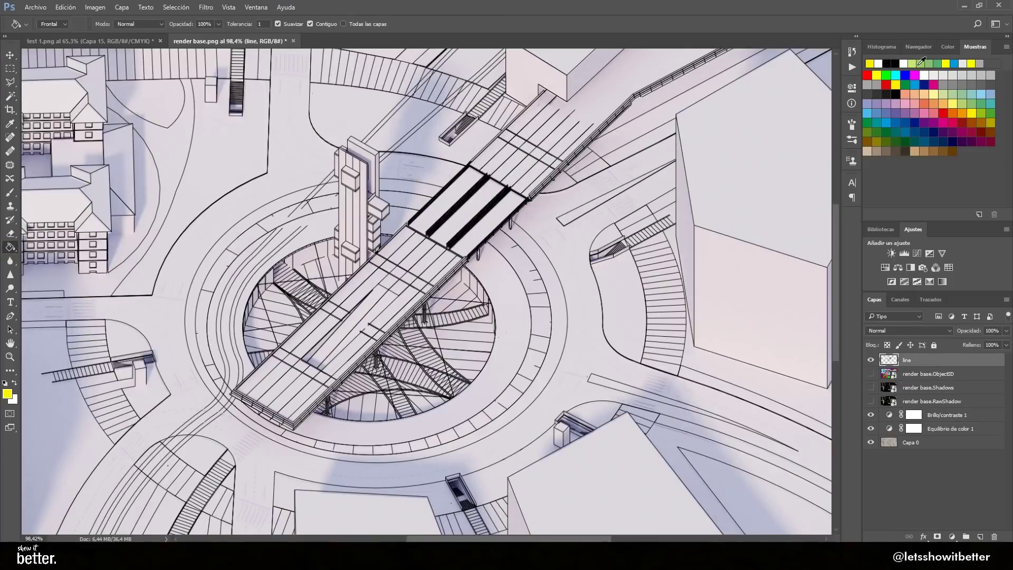
left_click(922, 62)
left_click(515, 330)
scroll(401, 251, "up", 2)
left_click(219, 252)
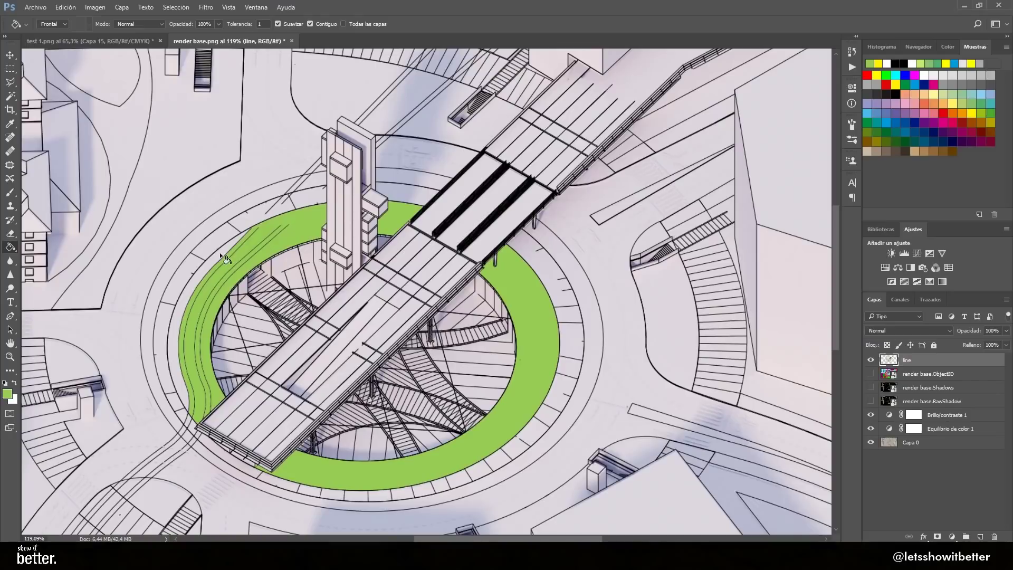
- Fill the lawn areas east, north and northwest of the roundabout with the same green
scroll(438, 253, "down", 4)
scroll(464, 306, "up", 3)
left_click(608, 297)
left_click(538, 153)
left_click(454, 123)
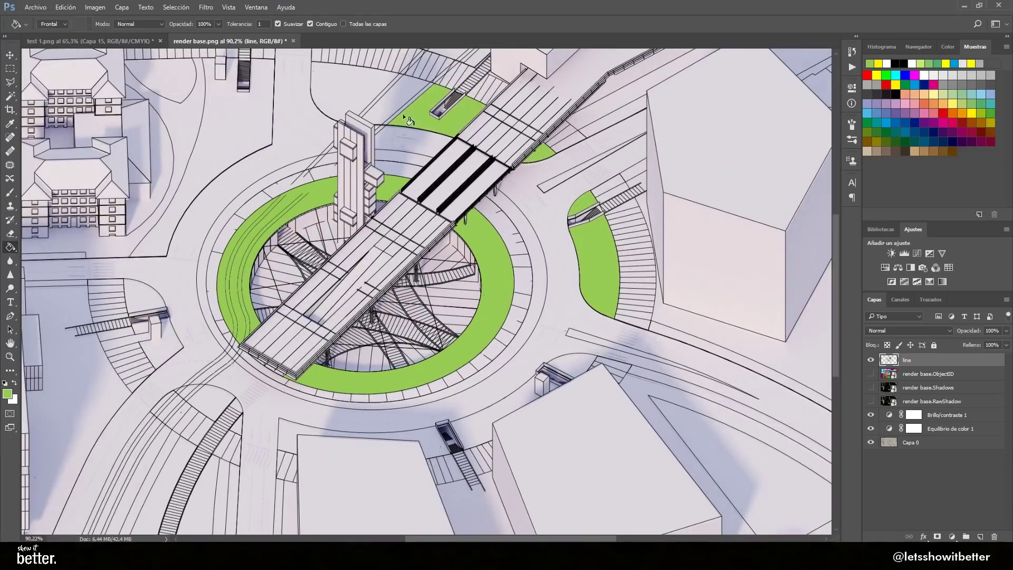
scroll(405, 155, "down", 2)
left_click(309, 126)
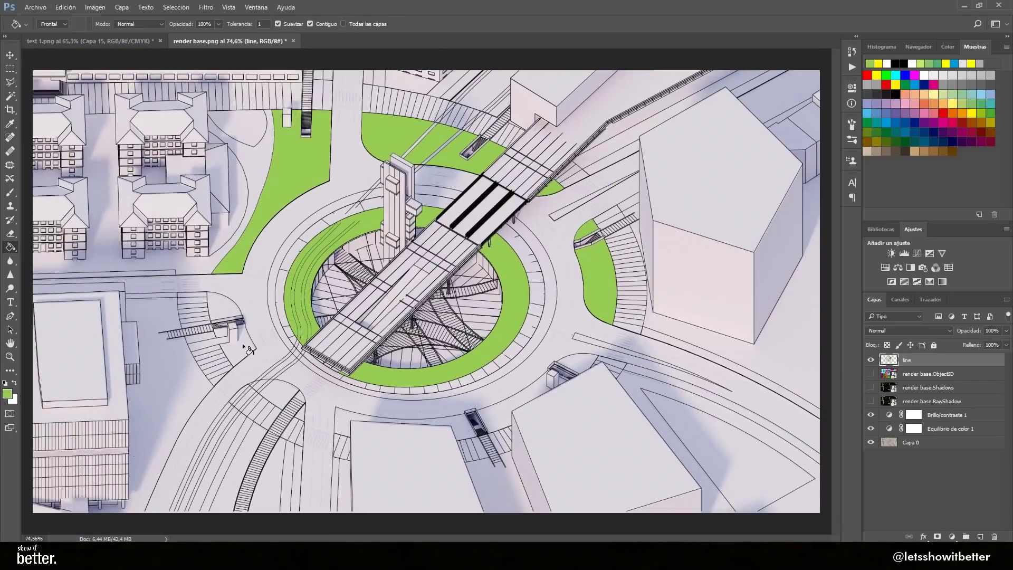
- Fill the remaining lawn patches and narrow road medians around the roundabout with green
scroll(276, 394, "up", 3)
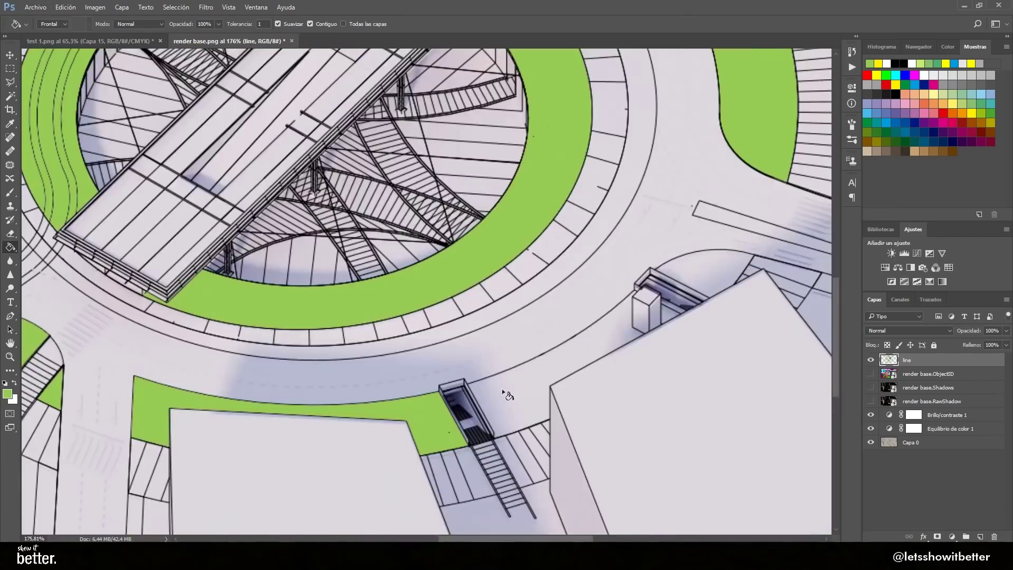
left_click(503, 391)
scroll(559, 328, "down", 4)
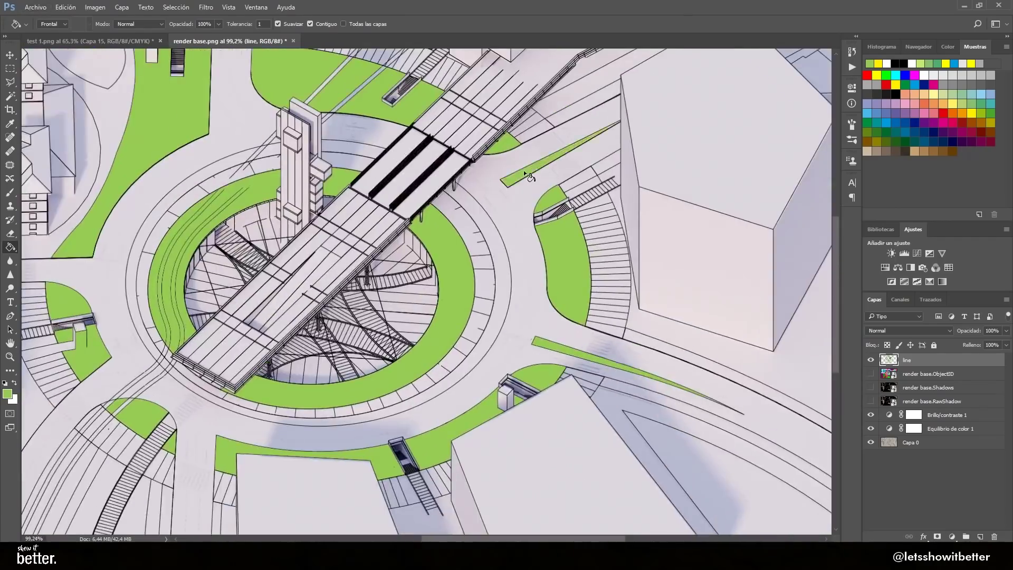
scroll(630, 372, "down", 1)
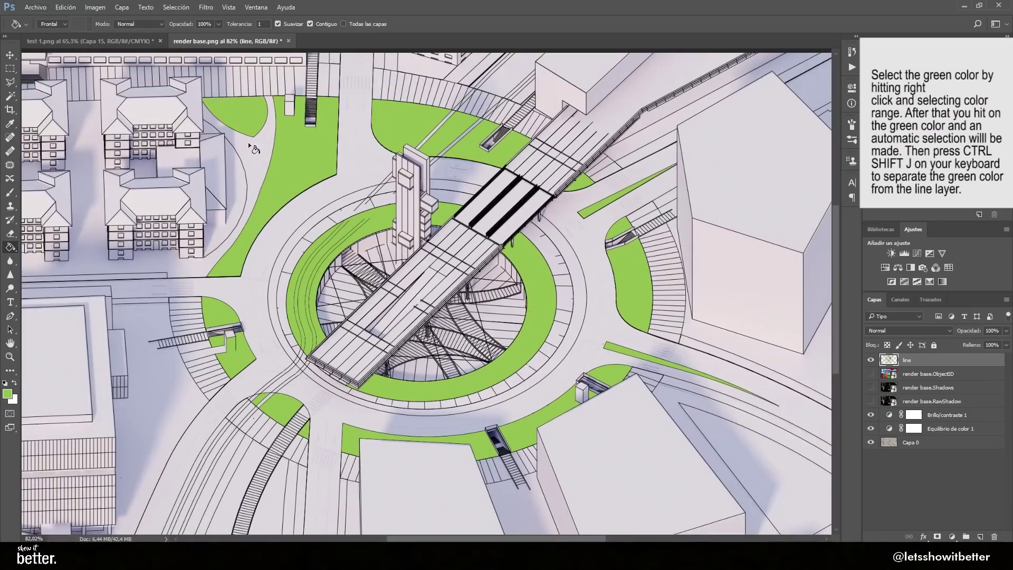
scroll(248, 142, "down", 1)
- Crop the image slightly to remove the edge strips that the linework does not cover
scroll(190, 382, "up", 2)
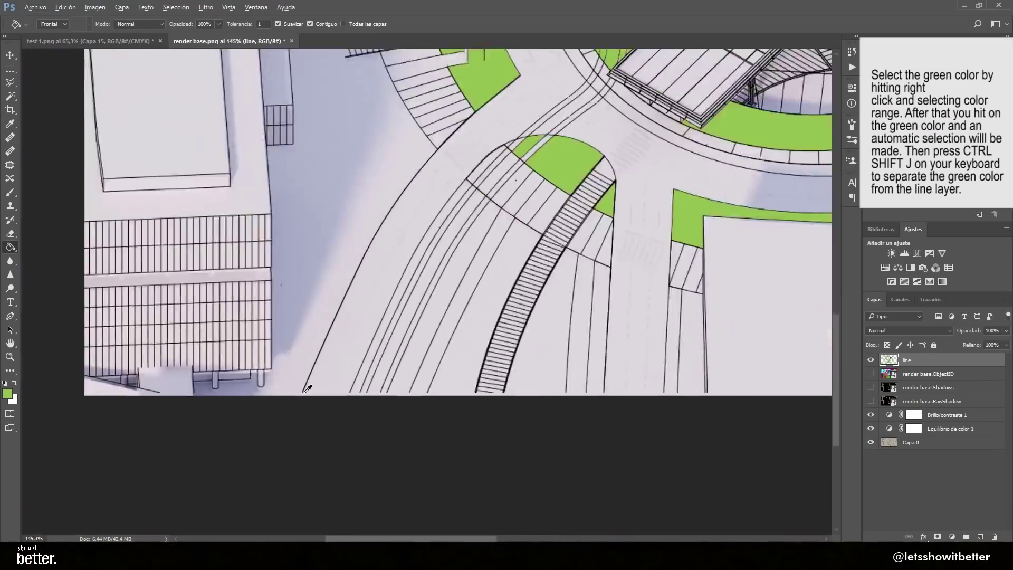
key("c")
left_click_drag(401, 370, 388, 391)
scroll(390, 366, "down", 5)
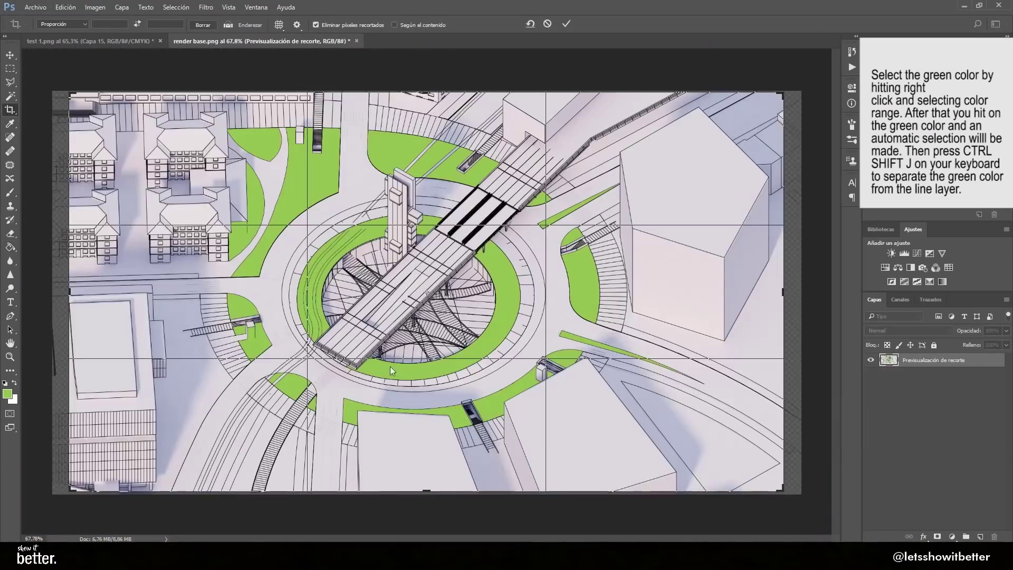
scroll(755, 450, "up", 7)
left_click_drag(575, 95, 610, 396)
left_click_drag(419, 203, 398, 381)
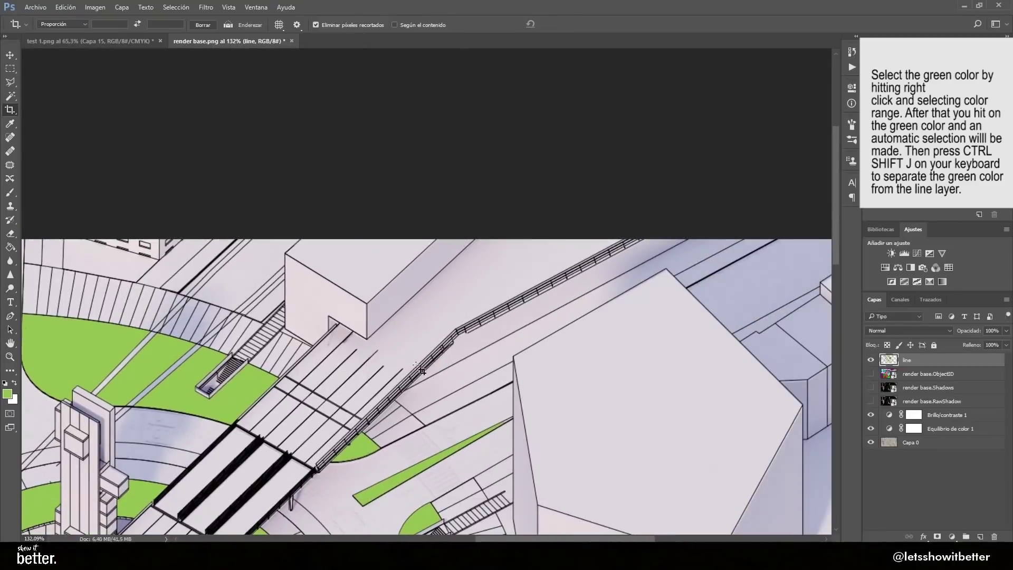
- Fill alternate curved strips between the lanes southwest of the roundabout with green using the Paint Bucket
scroll(182, 416, "down", 2)
scroll(182, 415, "up", 3)
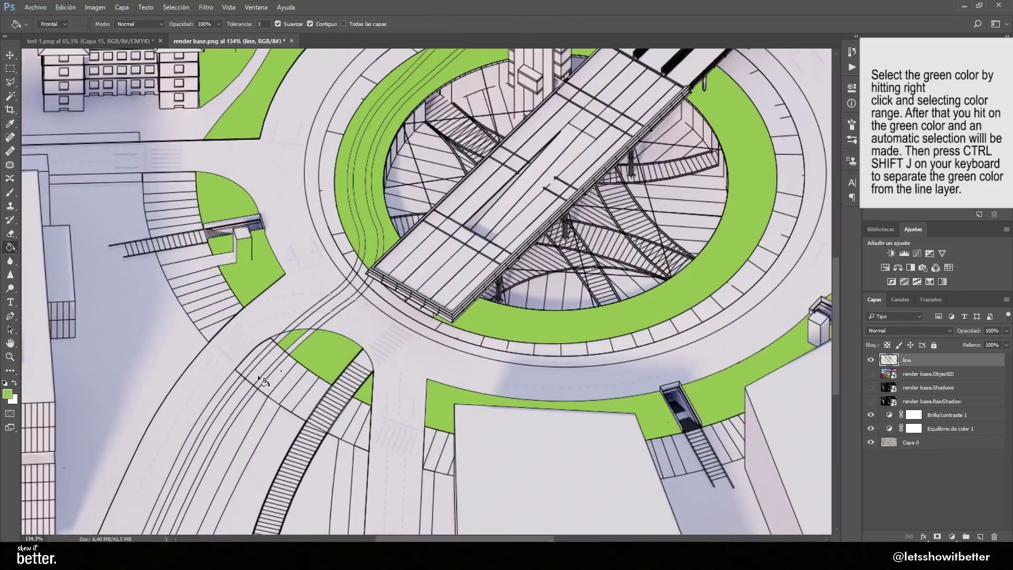
left_click(237, 395)
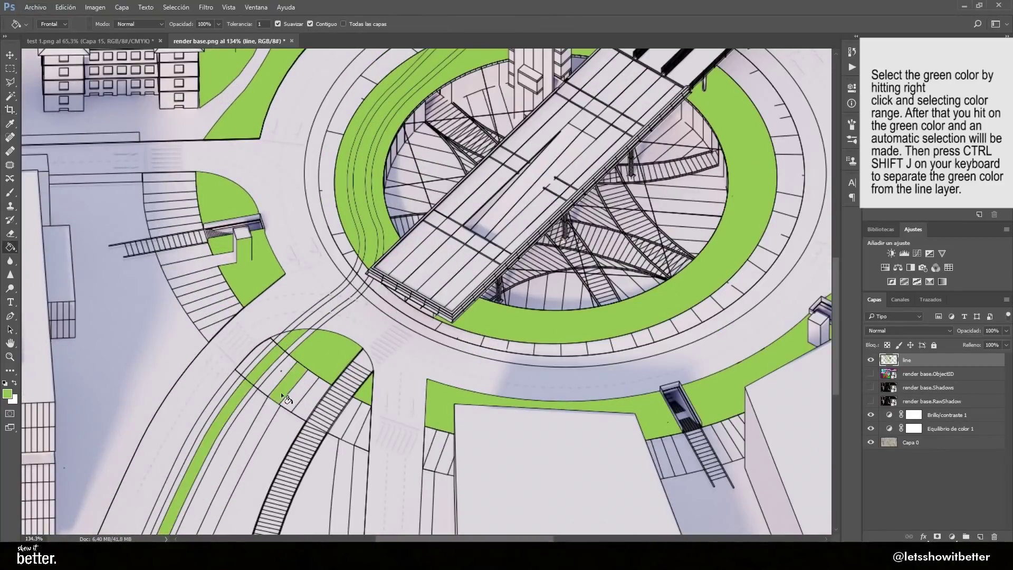
left_click(271, 409)
left_click_drag(587, 452, 242, 417)
left_click_drag(643, 304, 404, 286)
left_click(468, 343)
left_click_drag(467, 342, 483, 533)
left_click_drag(314, 182, 798, 440)
scroll(445, 228, "down", 5)
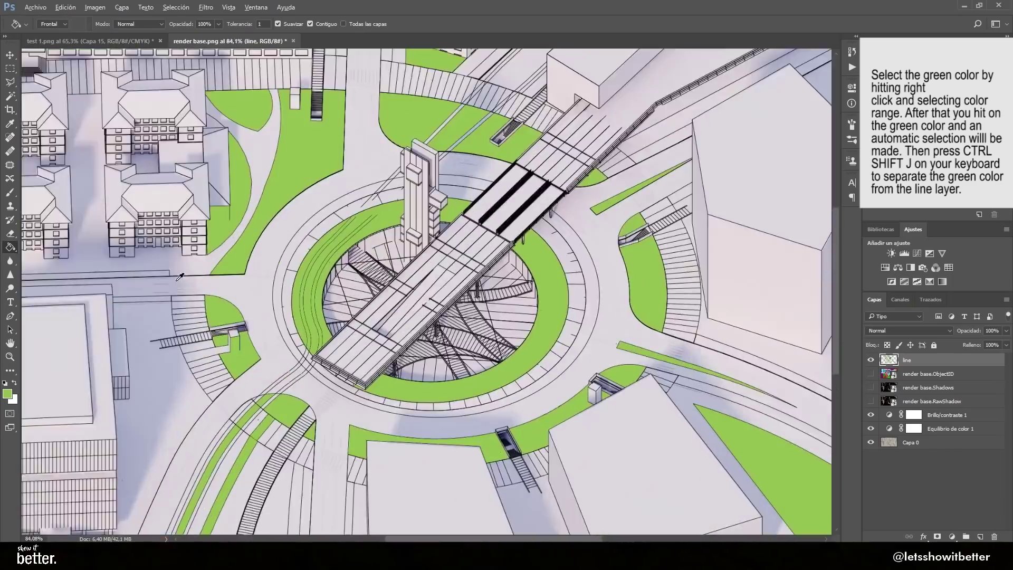
- Fill alternate paving strips north of the residential blocks and the surround of the western building's roof with green
scroll(253, 227, "up", 5)
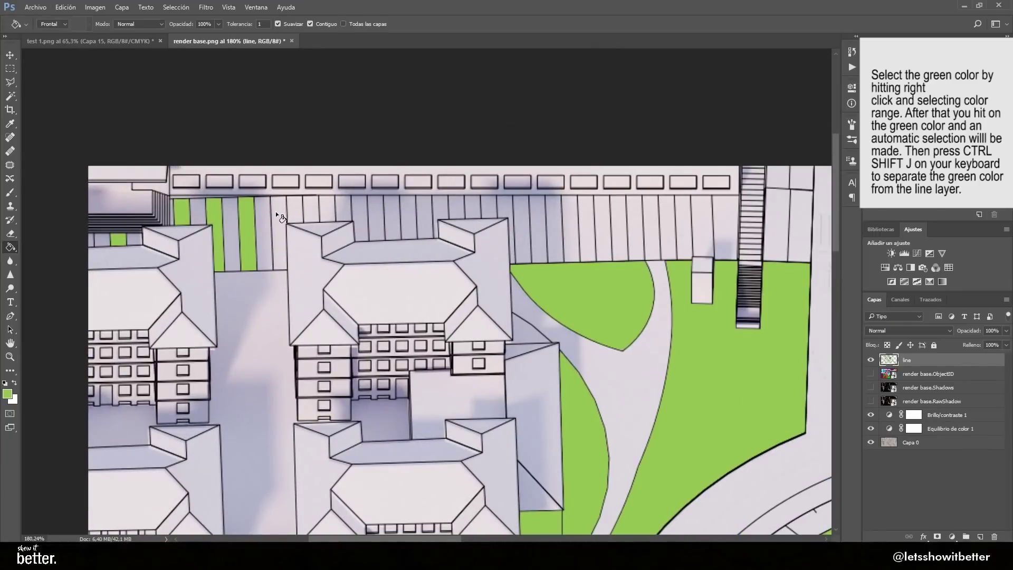
left_click(280, 217)
left_click(311, 215)
left_click(344, 214)
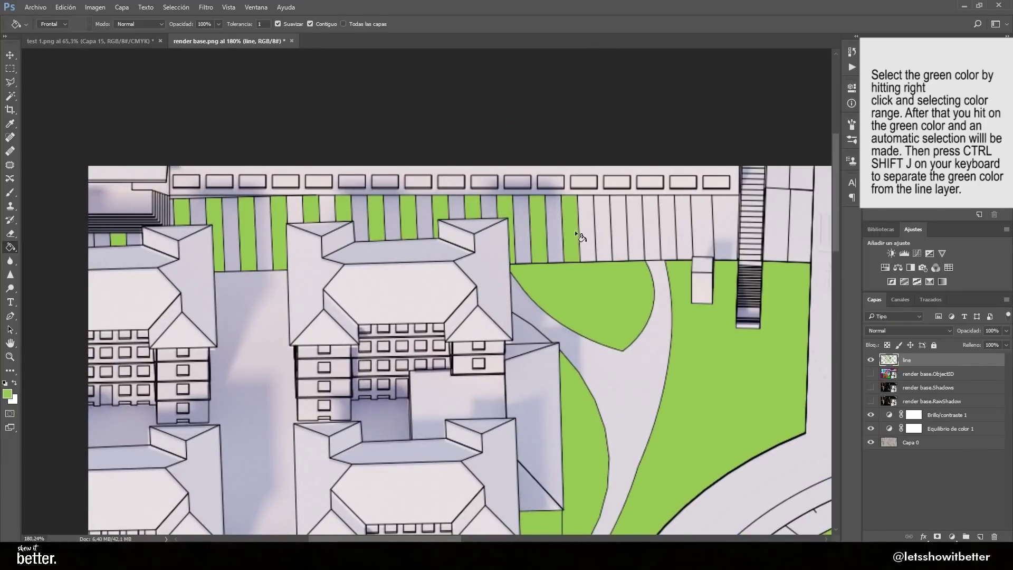
scroll(780, 230, "down", 5)
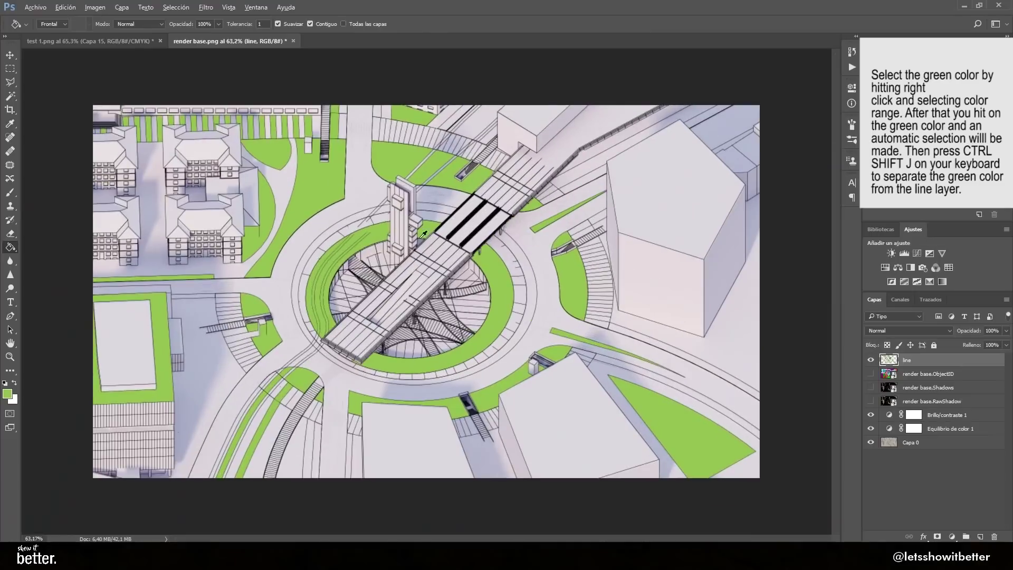
- Fill alternate deck panels of the bridge section crossing the roundabout with the same green
scroll(393, 296, "up", 10)
left_click(325, 423)
left_click(290, 403)
left_click(264, 375)
left_click(349, 324)
left_click_drag(425, 309, 374, 376)
left_click(377, 313)
left_click(439, 251)
left_click(365, 404)
left_click(412, 351)
left_click(499, 272)
left_click(534, 193)
- Fill alternate panels on the bridge's northeast stretch and the adjoining building's roof with green, undoing the last stray fill
left_click_drag(549, 153, 400, 391)
left_click(457, 333)
left_click(488, 346)
left_click(503, 309)
left_click(469, 293)
left_click(499, 264)
left_click(517, 287)
key("ctrl+z")
scroll(545, 323, "down", 3)
key("v")
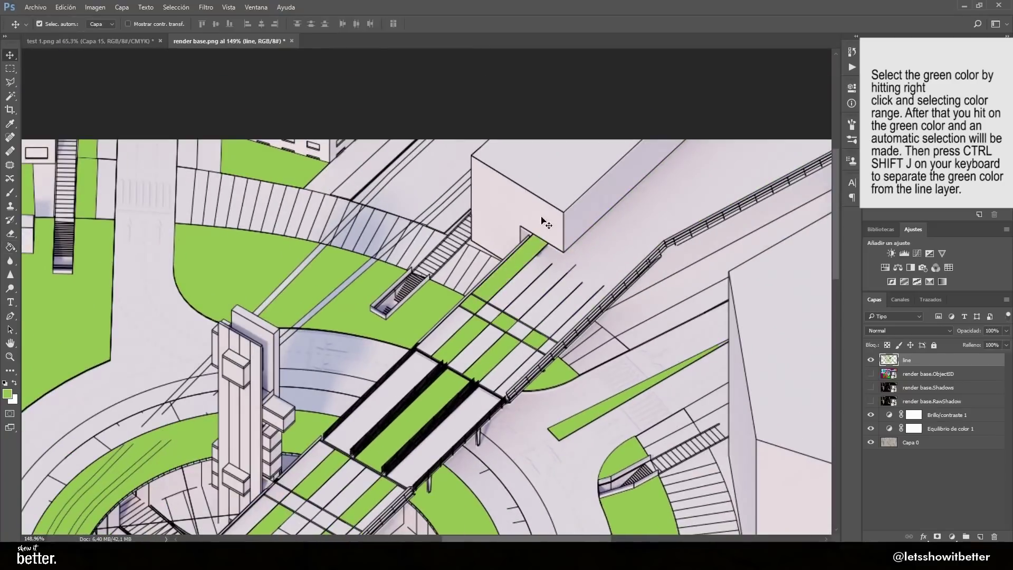
scroll(542, 219, "down", 5)
key("g")
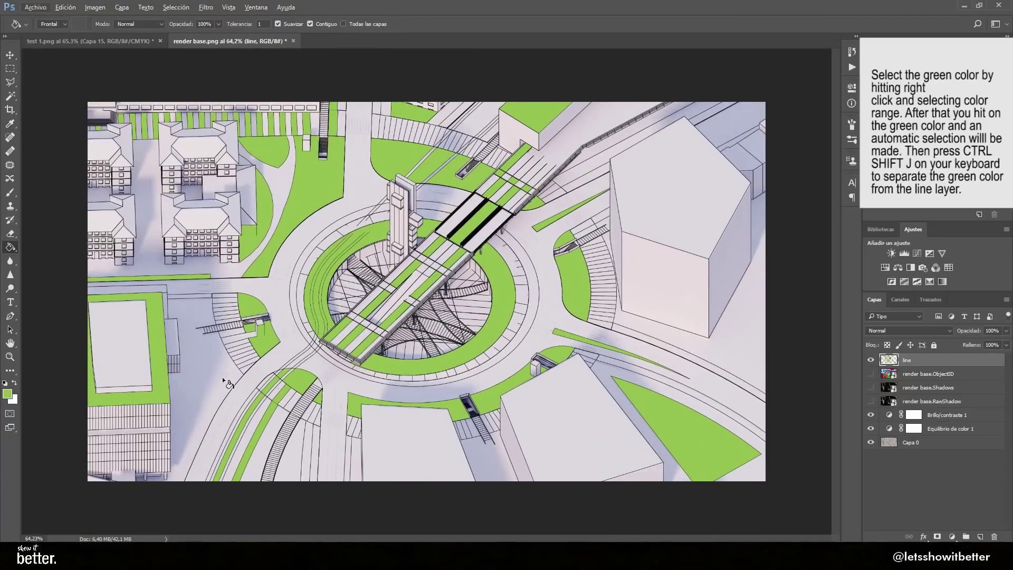
- Fill the remaining strips south of the roundabout and the ground around the large pentagonal building with green
left_click(310, 440)
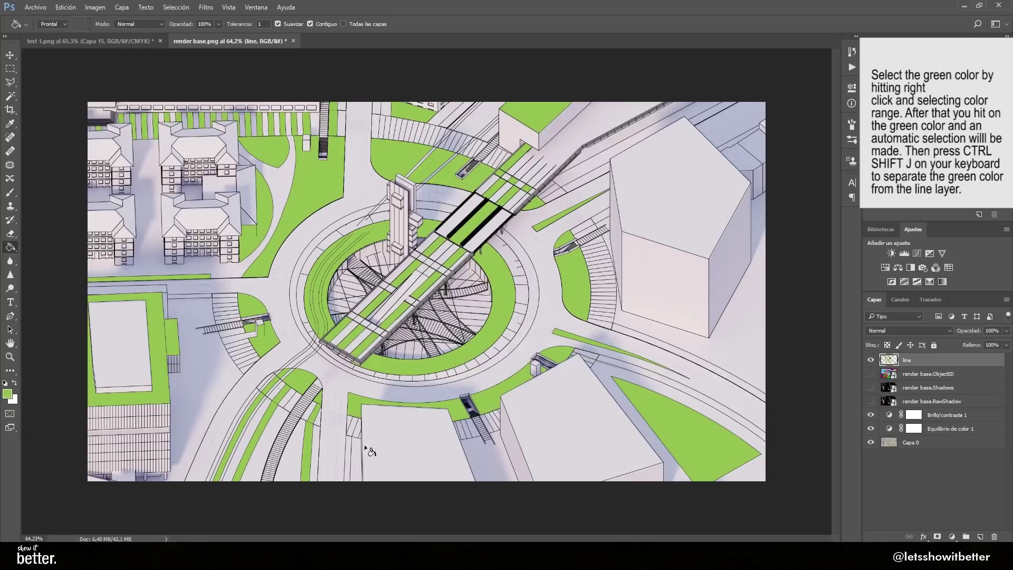
left_click(702, 350)
scroll(606, 221, "down", 1)
- Select the green fills on the line layer with Color Range at tolerance 200 and cut them to a separate layer
left_click(11, 56)
key("w")
right_click(512, 386)
left_click(445, 396)
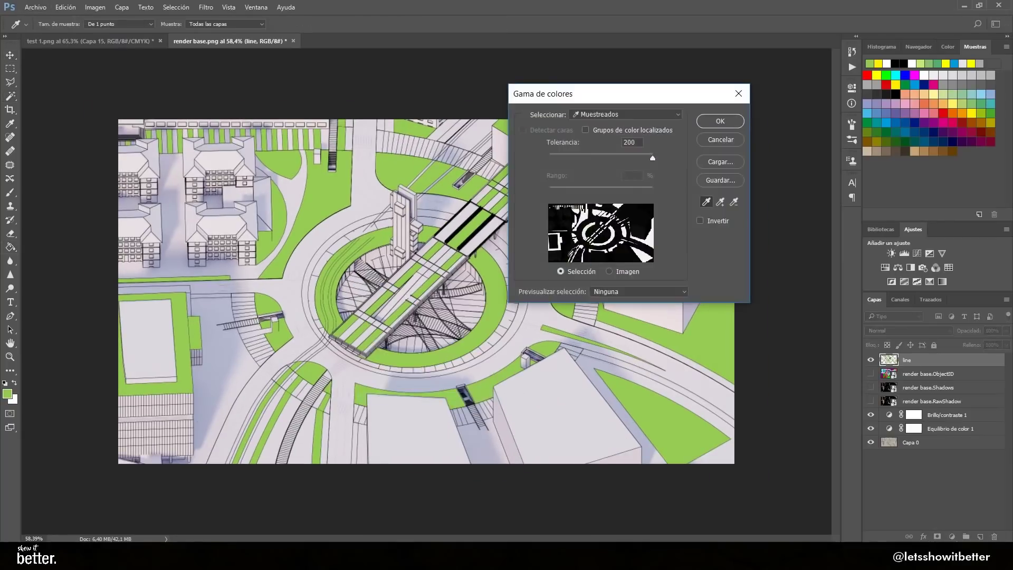
left_click(720, 125)
key("ctrl+shift+j")
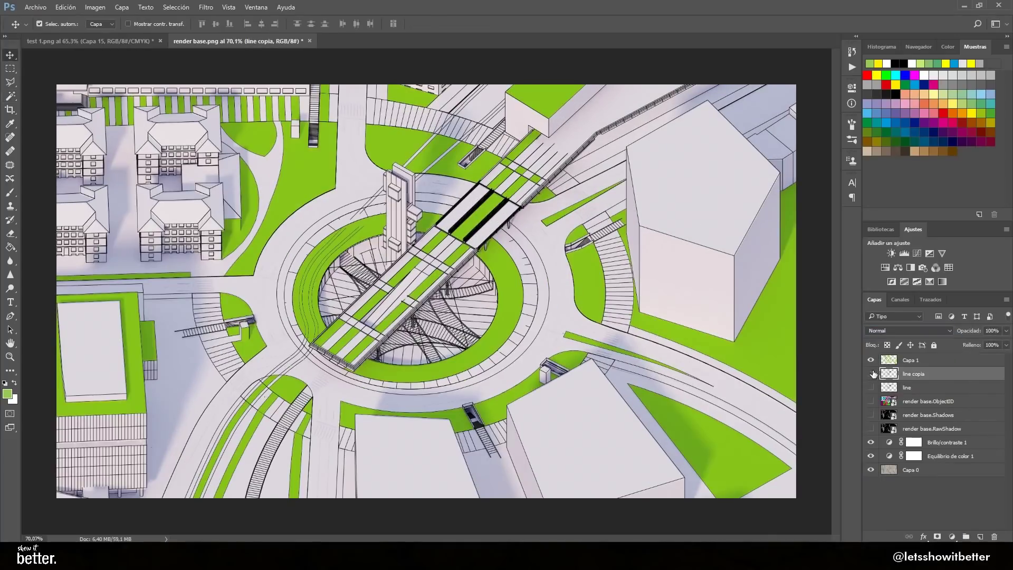
- Hide the line copia layer, show the line layer and set the line layer's opacity to 30%
left_click(871, 374)
left_click(871, 387)
left_click(938, 388)
left_click_drag(968, 335, 923, 335)
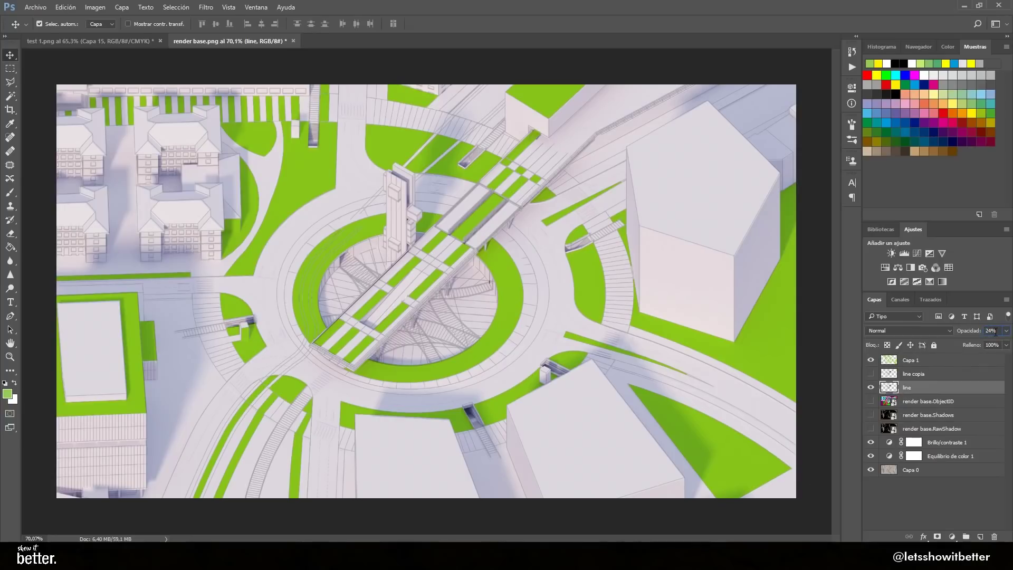
type("30")
key("Tab")
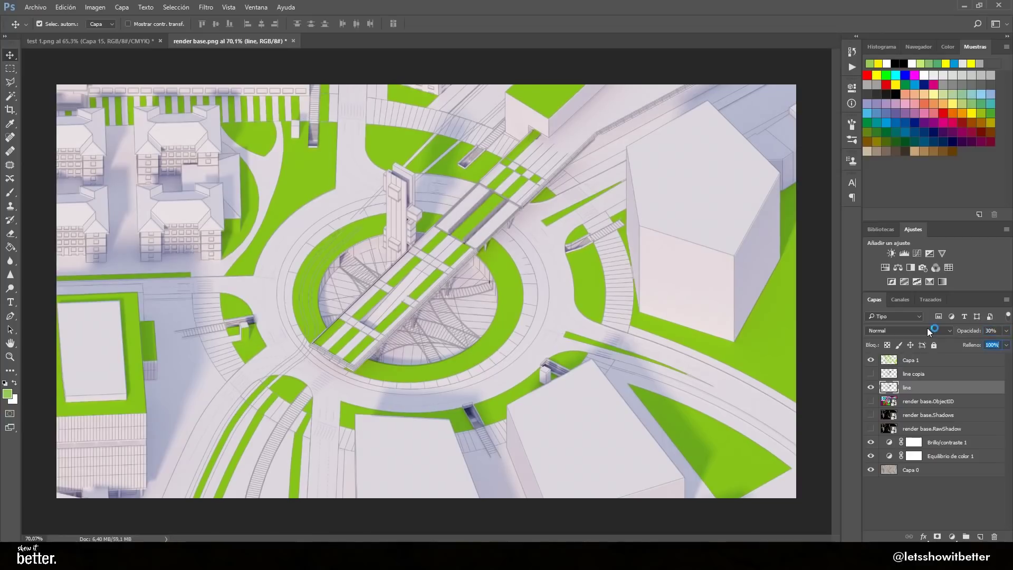
left_click(831, 473)
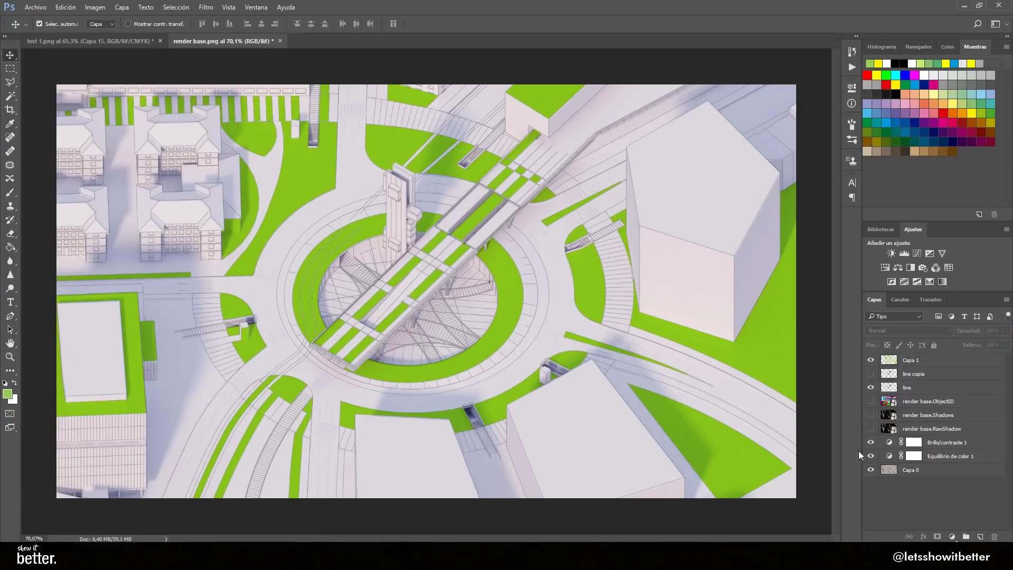
left_click(917, 390)
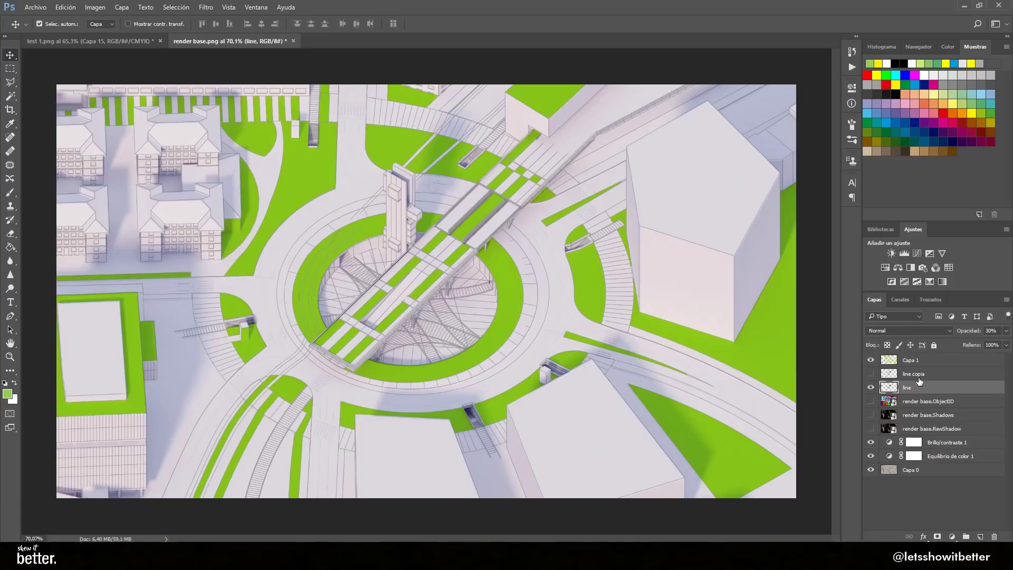
- Show the render base.Shadows layer, invert its colors and lower its opacity
key("ctrl+i")
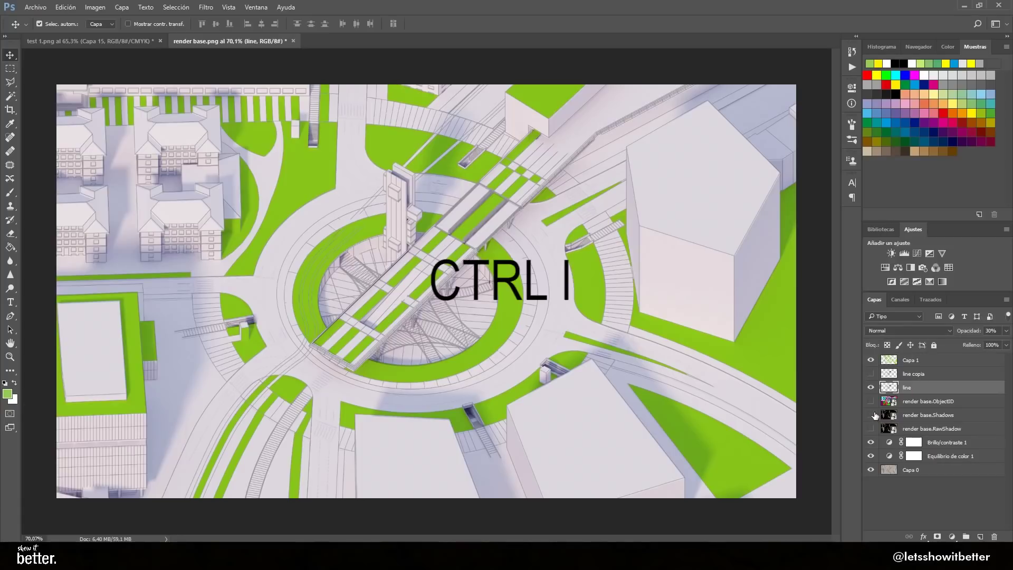
left_click(872, 415)
left_click(913, 415)
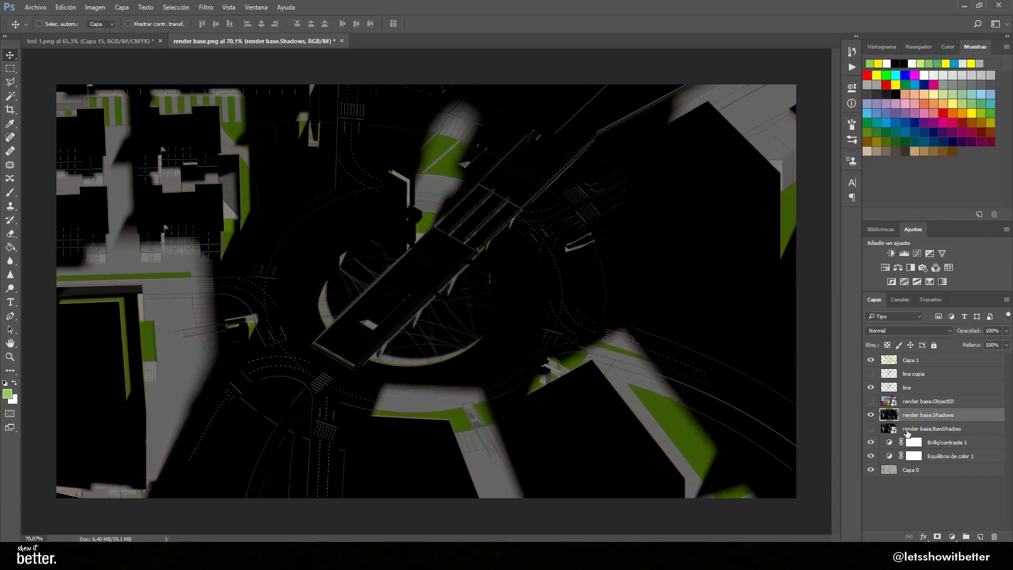
key("ctrl+i")
key("3")
key("3")
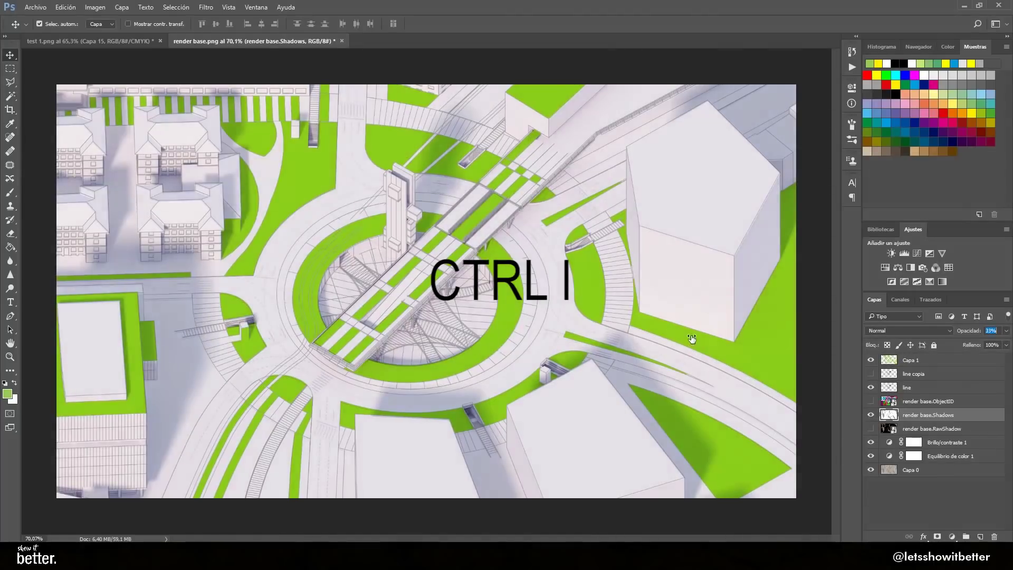
left_click_drag(692, 339, 711, 336)
- Move the render base.Shadows layer directly above Capa 0 and readjust its opacity
left_click_drag(951, 417, 950, 462)
left_click_drag(969, 331, 793, 345)
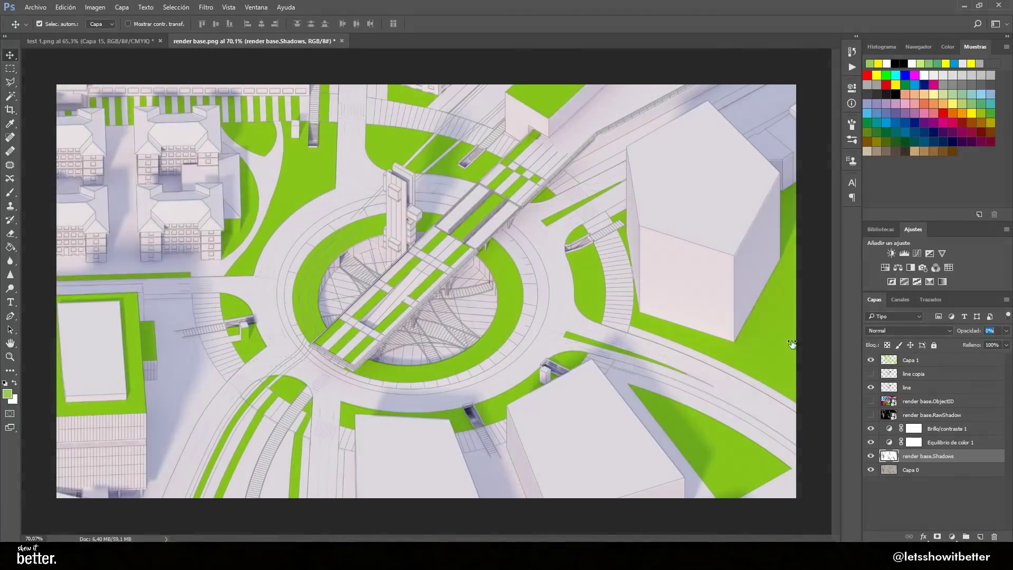
key("0")
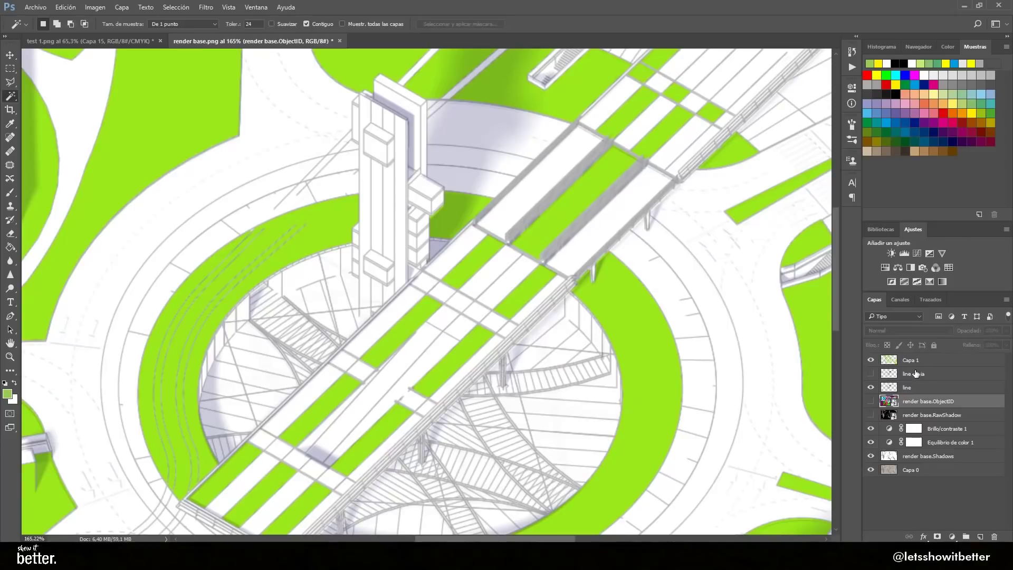
- Add a new layer above line copia and prepare a hard round black brush at 100% opacity
left_click(918, 373)
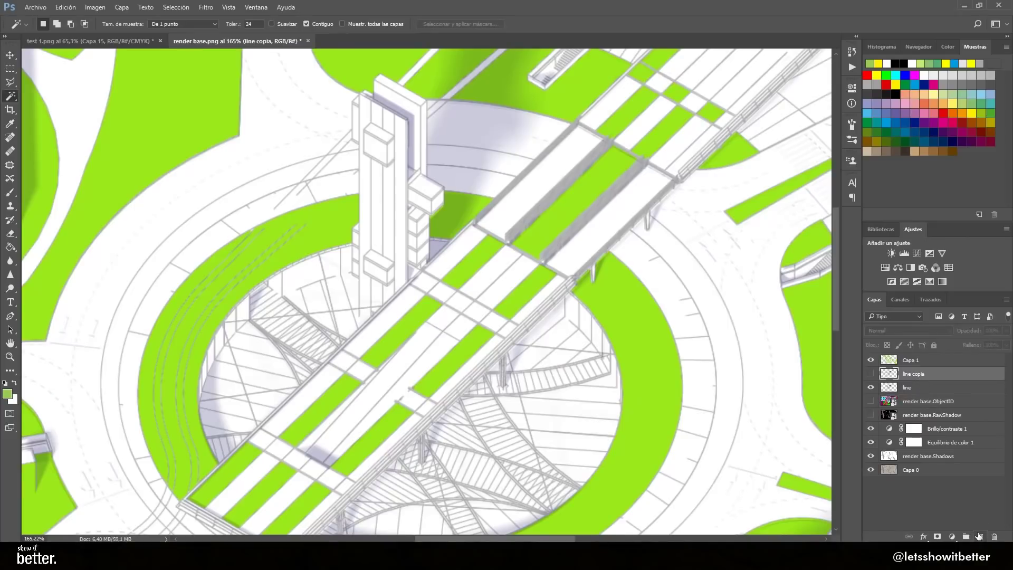
left_click(979, 535)
key("b")
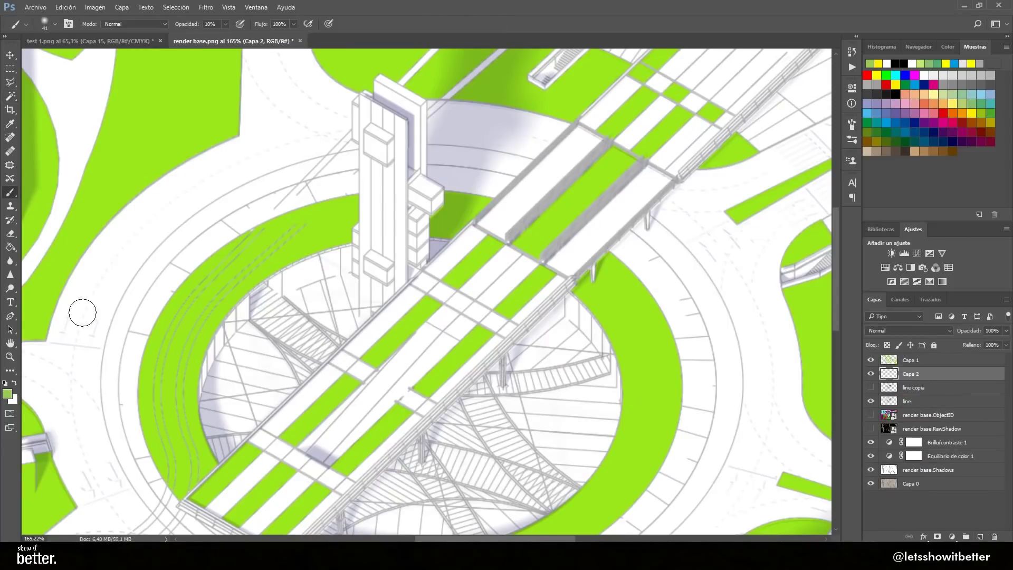
right_click(247, 330)
left_click(285, 390)
left_click_drag(265, 225, 272, 227)
right_click(280, 227)
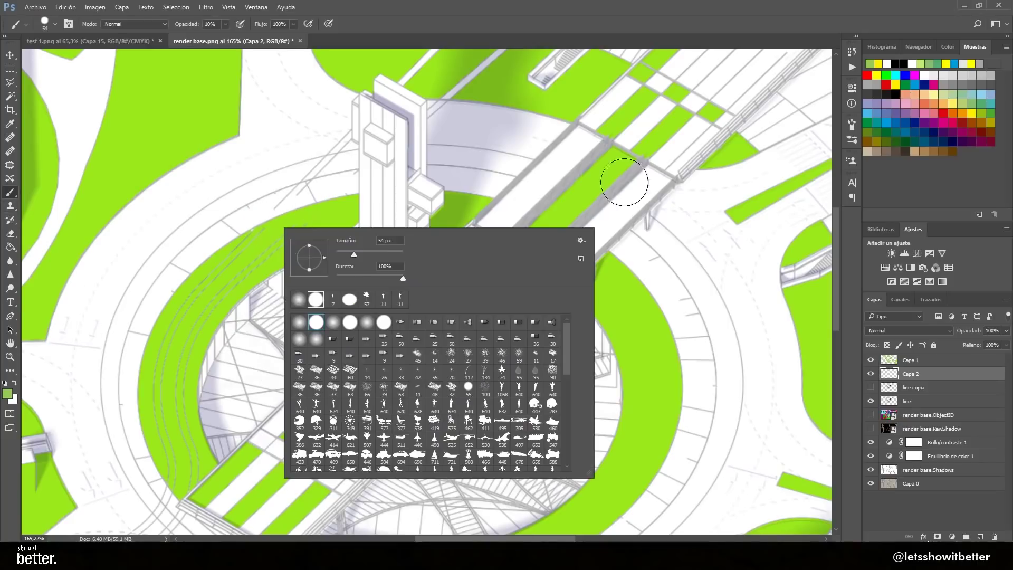
left_click(899, 64)
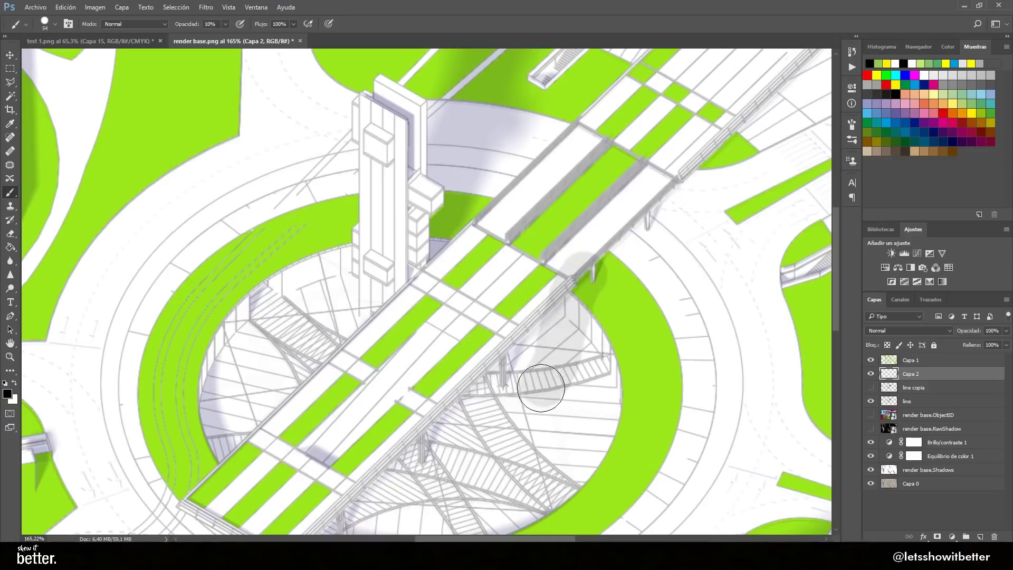
key("0")
- Reduce the brush size to 3 px, undoing the test strokes made over the tower and bridge
left_click_drag(384, 248, 401, 413)
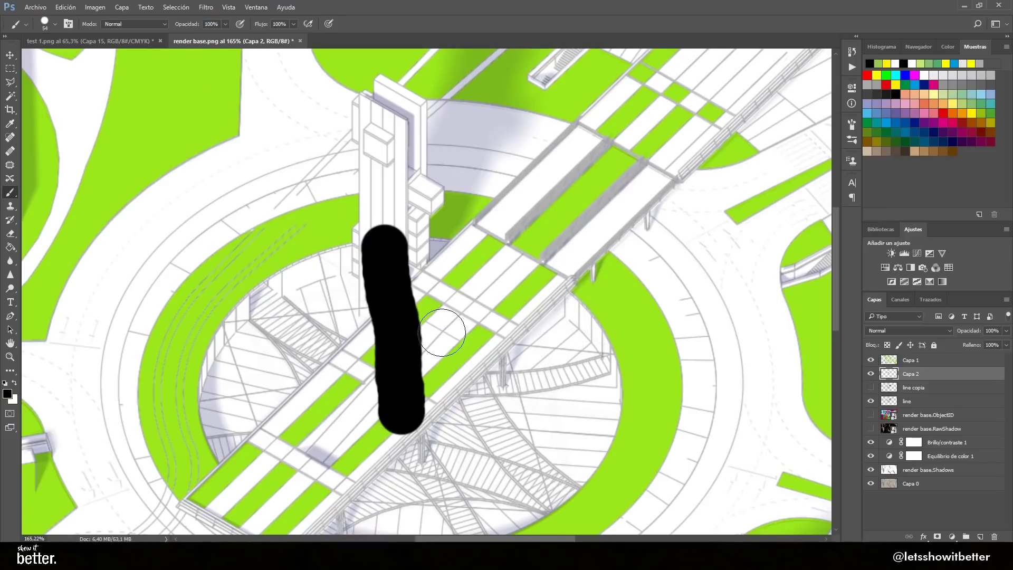
key("ctrl+z")
mouse_move(363, 275)
left_mouse_down()
mouse_move(376, 274)
mouse_move(341, 270)
left_mouse_up()
scroll(350, 268, "up", 6)
left_click_drag(374, 345, 356, 346)
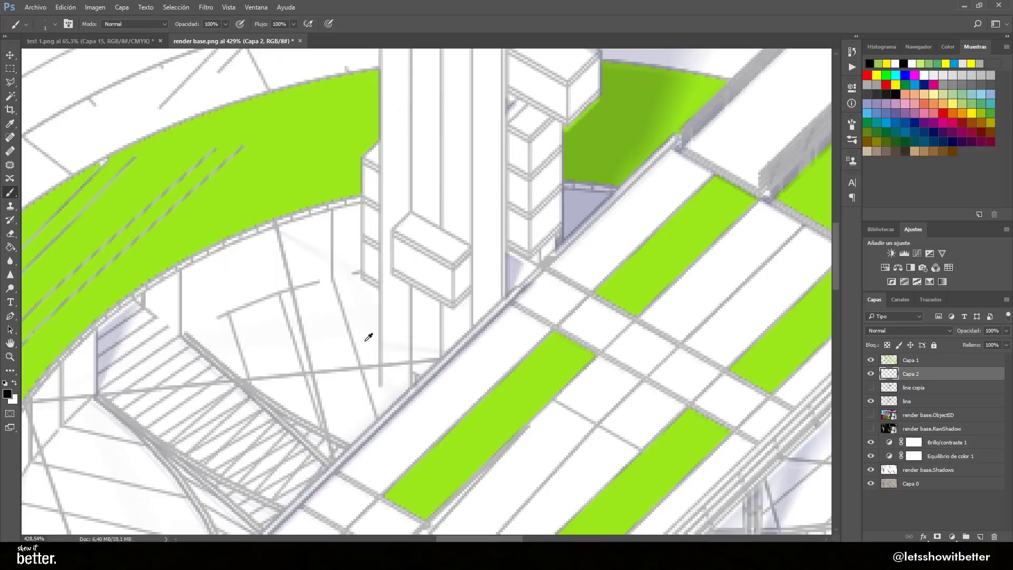
right_click(365, 337)
type("3")
key("Tab")
left_click_drag(352, 327, 314, 332)
key("ctrl+z")
- Trace the tower's western silhouette and top on Capa 2 with straight black brush lines, starting from its base
left_click(403, 395)
left_click(380, 384, "shift")
left_click(378, 288, "shift")
left_click(361, 278, "shift")
left_click(361, 157, "shift")
left_click(378, 143, "shift")
left_click_drag(379, 143, 337, 447)
left_click(337, 243, "shift")
left_click(320, 232, "shift")
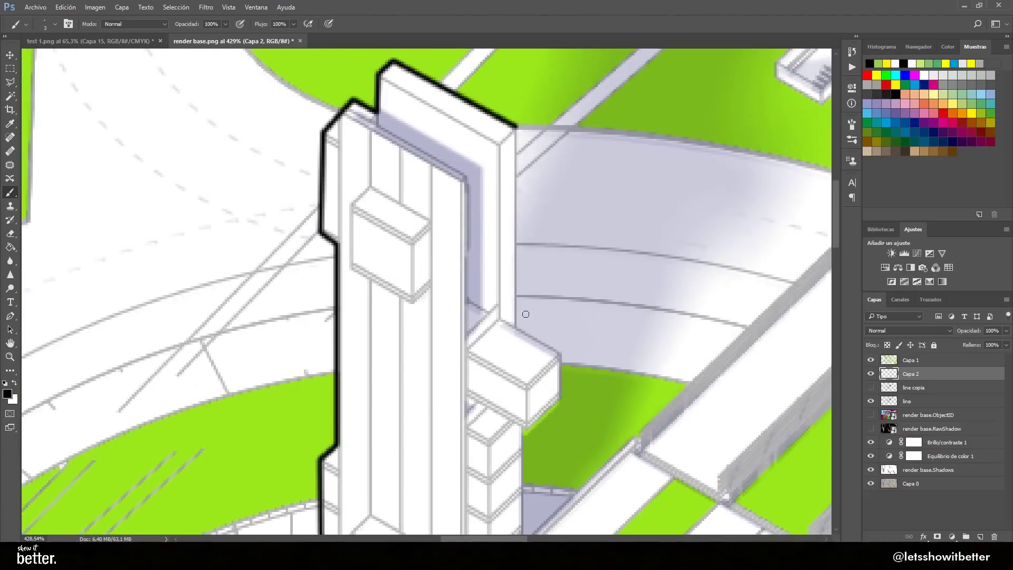
- Continue the black outline down the tower's eastern side around the projecting box and close it at the base
left_click(516, 327, "shift")
left_click(561, 354, "shift")
left_click(561, 400, "shift")
left_click_drag(550, 443, 527, 245)
left_click(501, 234, "shift")
left_click(501, 348, "shift")
left_click(344, 499, "shift")
- Set the brush size to 2 px and trace the top and side edge of the tower's front slab
right_click(525, 217)
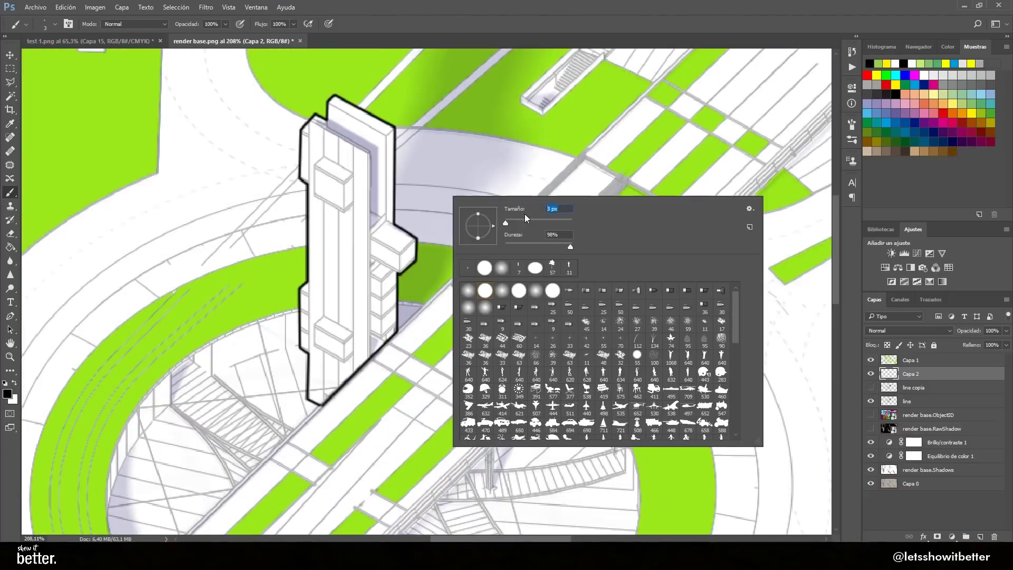
type("2")
key("Return")
scroll(340, 145, "up", 4)
left_click(301, 109)
left_click(377, 156, "shift")
left_click(376, 454, "shift")
- Trace the bridge's southeastern edge in black from its southwest end up along the railing to the image border
scroll(369, 263, "down", 8)
scroll(300, 334, "up", 6)
left_click(432, 397)
mouse_move(661, 266)
left_mouse_down()
mouse_move(429, 489)
mouse_move(362, 526)
left_mouse_up()
left_click(649, 168, "shift")
left_click_drag(681, 153, 156, 480)
left_click(350, 275, "shift")
left_click(640, 125, "shift")
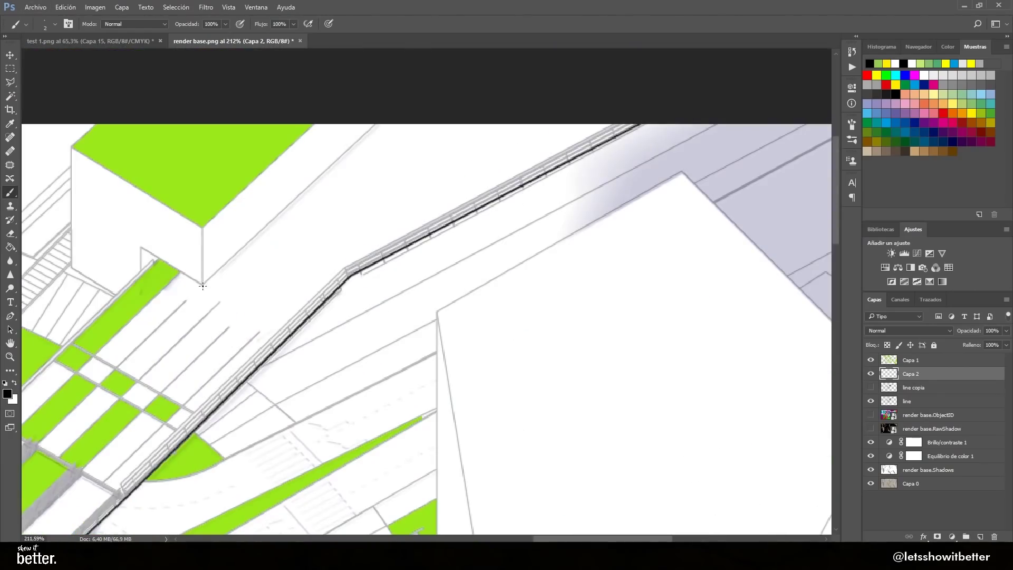
- Trace the base of the green-roofed building at the bridge and the bridge's northwestern edge in black
left_click(202, 286, "shift")
left_click(158, 259, "shift")
left_click_drag(84, 454, 812, 158)
left_click(580, 281, "shift")
- Outline the silhouette of the large pentagonal building east of the roundabout with straight black lines
scroll(296, 354, "down", 8)
scroll(686, 296, "up", 3)
left_click_drag(689, 285, 530, 334)
left_click(452, 373)
left_click(607, 420, "shift")
left_click(679, 286, "shift")
left_click(677, 147, "shift")
scroll(676, 148, "up", 3)
left_click(564, 150, "shift")
left_click(434, 223, "shift")
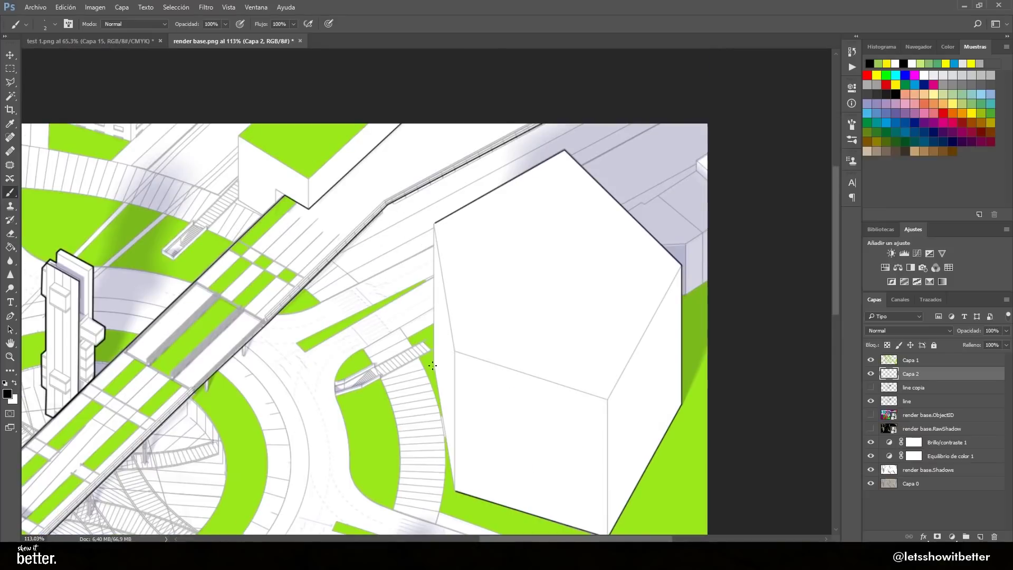
left_click(434, 365, "shift")
left_click(453, 491, "shift")
- Trace the edges of the recessed opening in the bridge deck over the roundabout in black
scroll(458, 488, "down", 5)
scroll(416, 287, "up", 8)
left_click(293, 369)
left_click(325, 388, "shift")
left_click(461, 258, "shift")
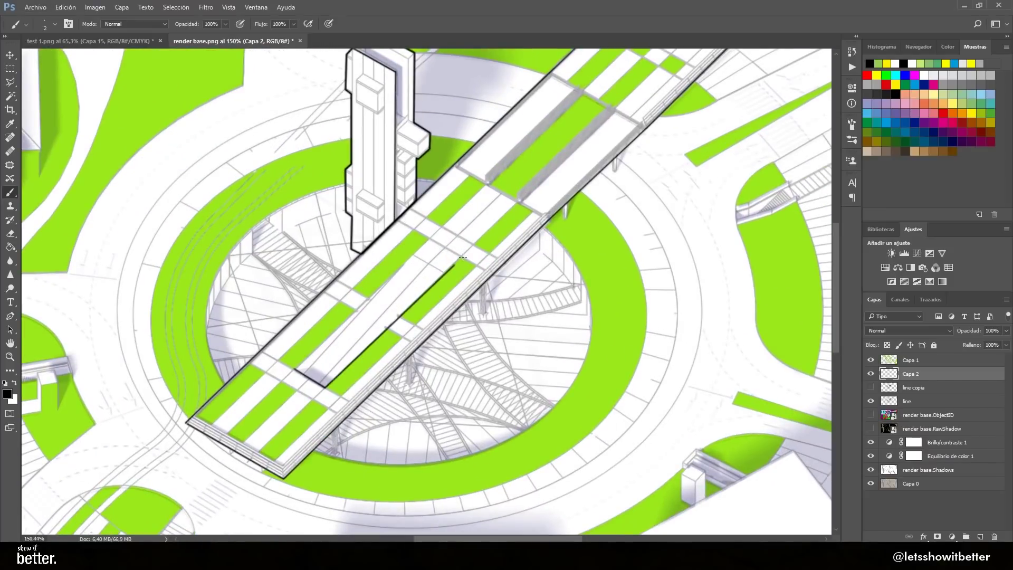
- Adjust the green fills on Capa 1 with Hue/Saturation, setting hue to +4 and saturation to -46
scroll(292, 370, "down", 4)
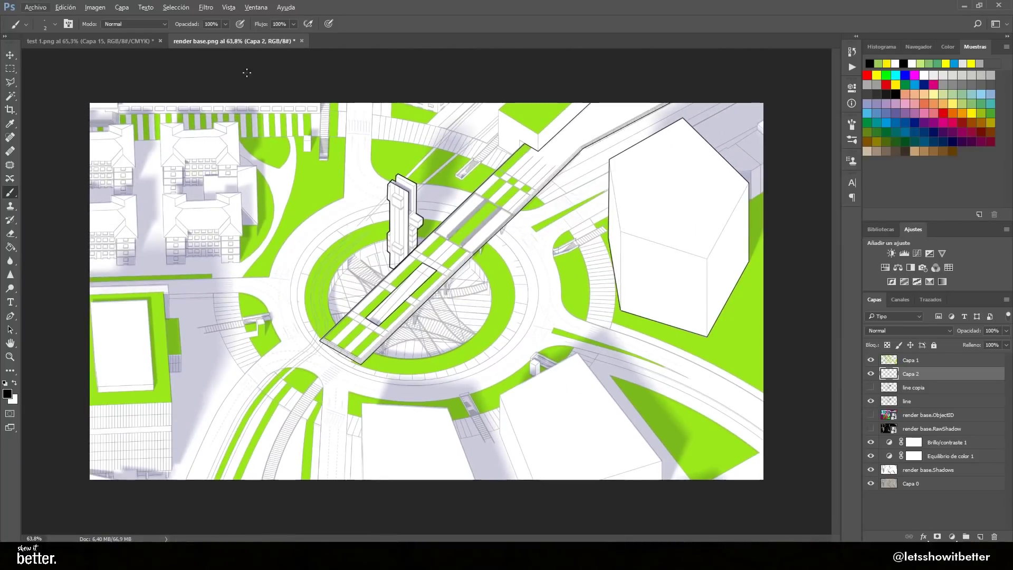
left_click(911, 360)
key("ctrl+u")
left_click_drag(741, 227, 731, 203)
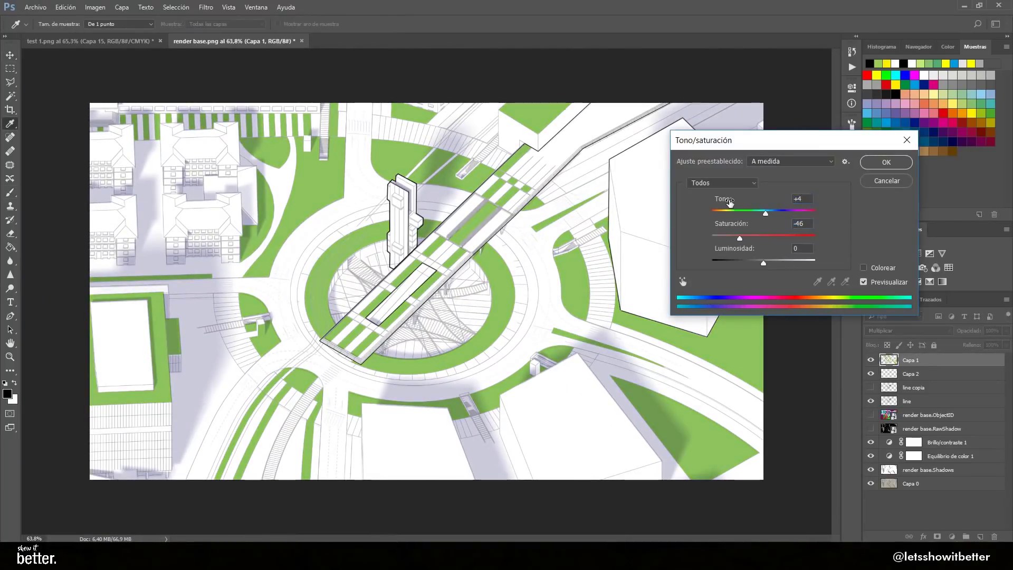
key("Return")
- Return to Capa 2 and outline the building southeast of the roundabout with straight black lines
key("alt+bracketleft")
scroll(647, 478, "up", 4)
left_click(499, 205, "shift")
left_click(332, 295, "shift")
left_click(330, 375, "shift")
left_click(369, 477, "shift")
- Outline the upper and eastern edges of the building directly south of the roundabout in black
left_click_drag(304, 446, 561, 402)
left_click(535, 434)
left_click(474, 277, "shift")
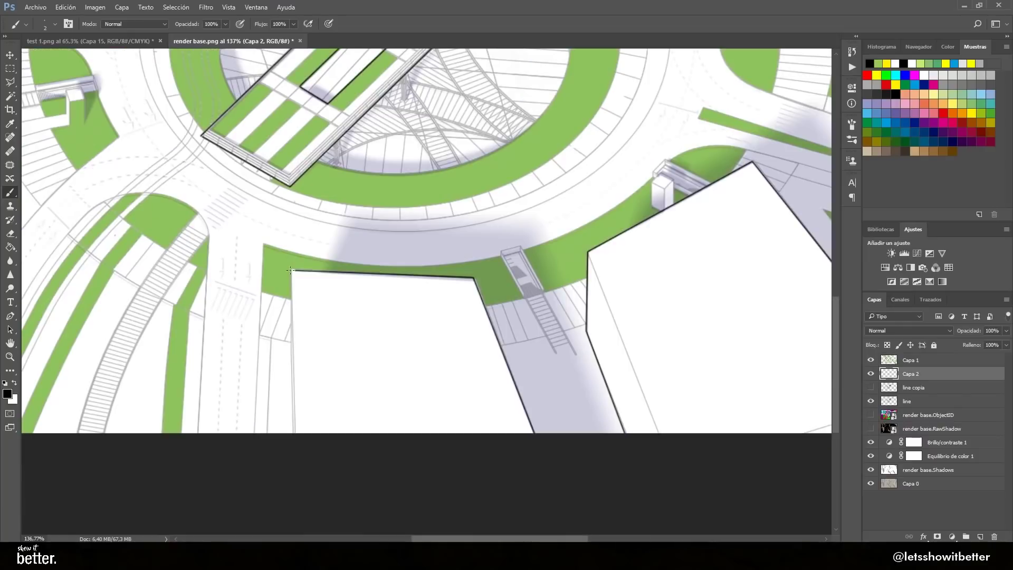
scroll(289, 271, "left", 6)
mouse_move(419, 214)
left_mouse_down()
mouse_move(412, 138)
mouse_move(385, 137)
mouse_move(378, 80)
mouse_move(220, 79)
left_mouse_up()
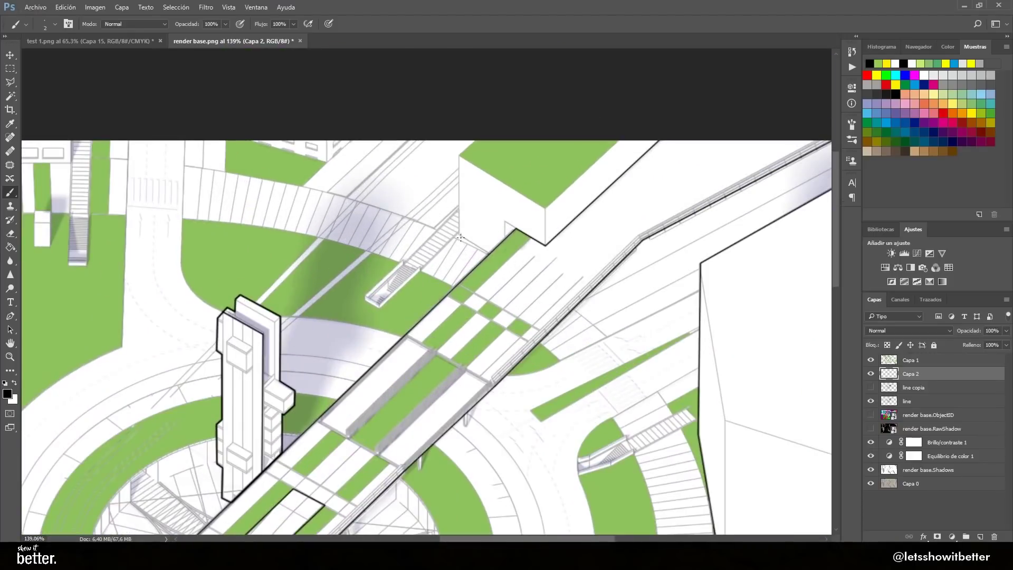
- Complete the black outline of the block at the bridge's north end and outline the westernmost pitched-roof building's lower edge
left_click(487, 253, "shift")
scroll(517, 186, "down", 4)
left_click_drag(295, 369, 422, 258)
scroll(180, 222, "up", 3)
left_click_drag(179, 222, 470, 322)
left_click(134, 404)
left_click(196, 400, "shift")
left_click(200, 418, "shift")
mouse_move(201, 417)
left_mouse_down()
mouse_move(247, 353)
mouse_move(240, 180)
mouse_move(182, 77)
mouse_move(133, 96)
left_mouse_up()
mouse_move(133, 266)
left_mouse_down()
mouse_move(185, 249)
mouse_move(133, 233)
left_mouse_up()
- Outline the lower east wing and the eastern annex of the second pitched-roof building with straight black lines
left_click(448, 396, "shift")
left_click(452, 412, "shift")
left_click(497, 411, "shift")
left_click(498, 347, "shift")
left_click(502, 321, "shift")
left_click(538, 319, "shift")
left_click(538, 177, "shift")
left_click(490, 70, "shift")
left_click(433, 72, "shift")
- Trace the roof recess and the western side of the second pitched-roof building in black
left_click(436, 88, "shift")
left_click(362, 90, "shift")
left_click(359, 73, "shift")
left_click(306, 74, "shift")
left_click(308, 180, "shift")
left_click(309, 246, "shift")
left_click(316, 348, "shift")
left_click(319, 417, "shift")
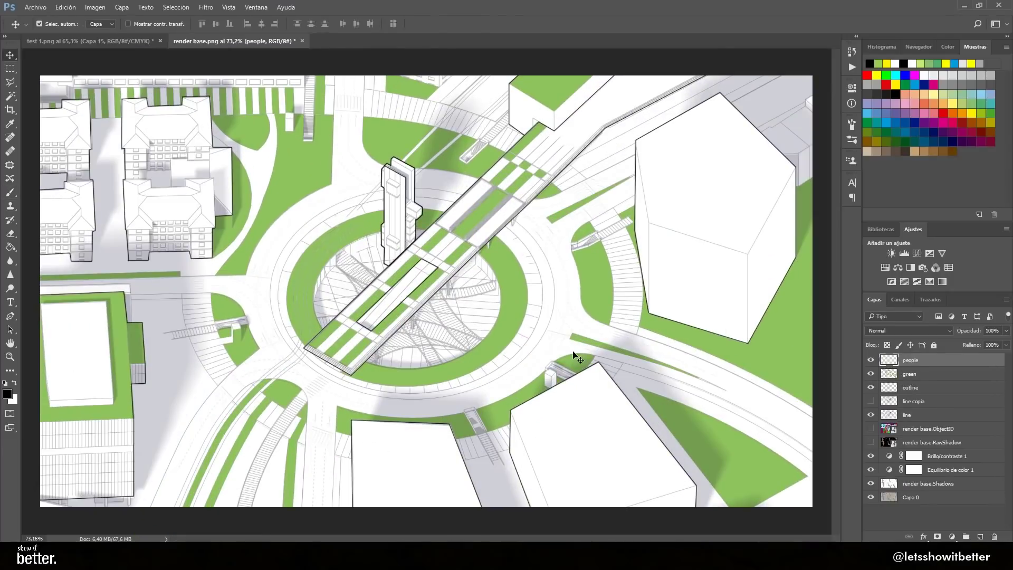
- Choose the standing-person silhouette brush tip 596 for the people layer and reduce its size to 77 px
key("b")
right_click(578, 358)
scroll(663, 463, "down", 3)
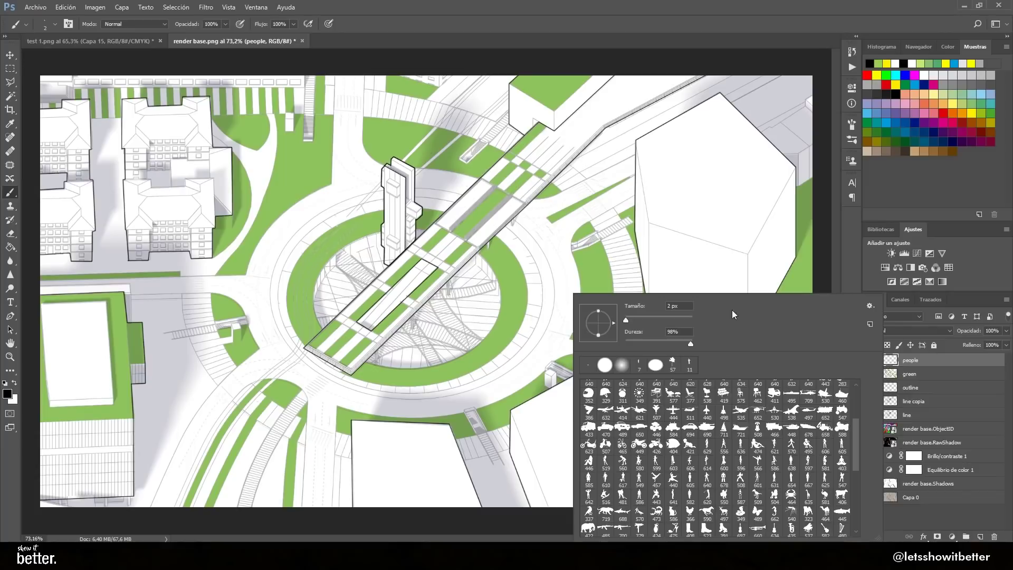
right_click(616, 206)
scroll(705, 403, "down", 3)
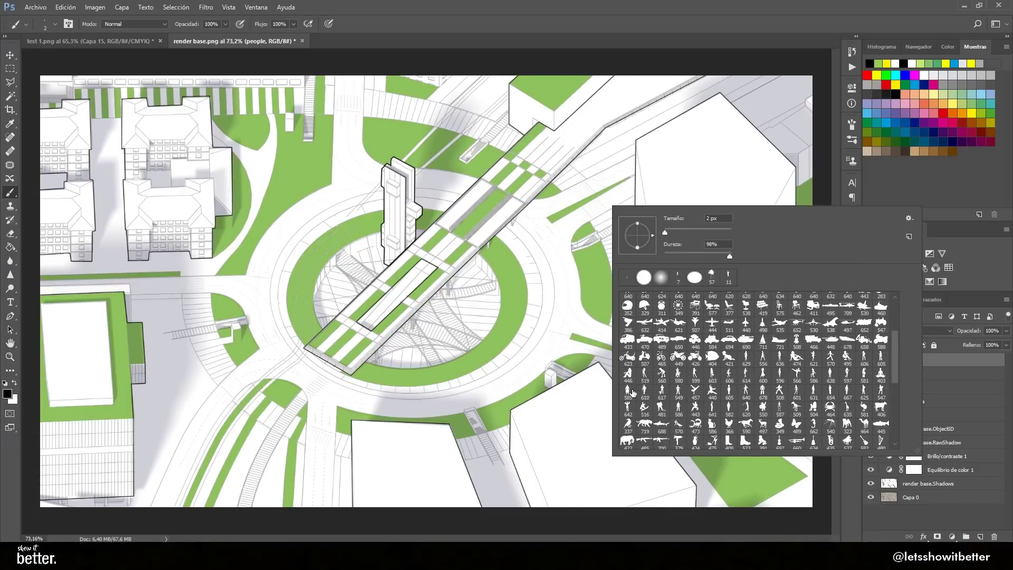
left_click(780, 379)
left_click_drag(538, 317, 437, 315)
left_click(539, 311)
key("ctrl+z")
- Enable scattering for the person brush with 192% scatter, a count of 3 and 86% count jitter
scroll(580, 310, "up", 5)
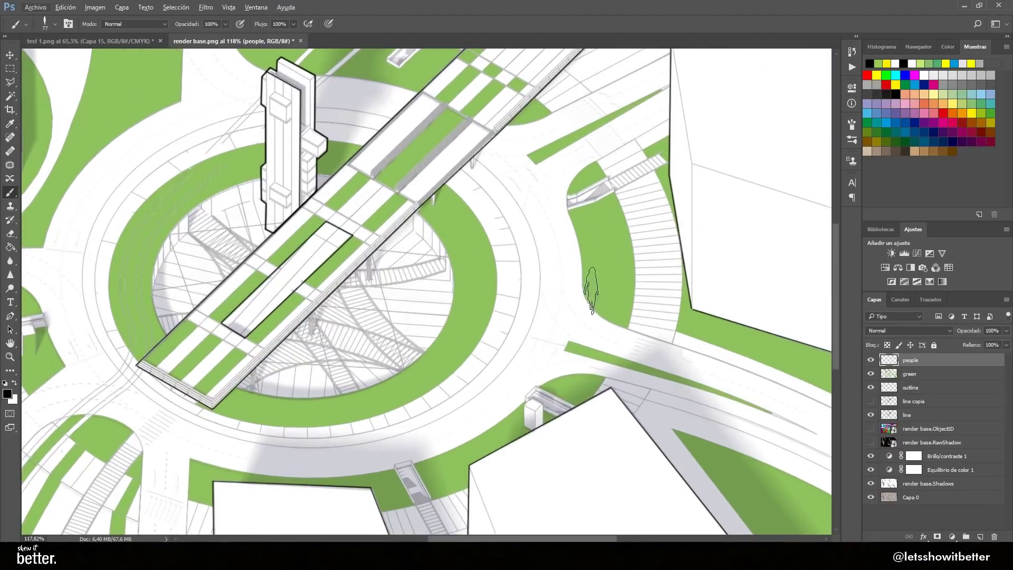
left_click(852, 130)
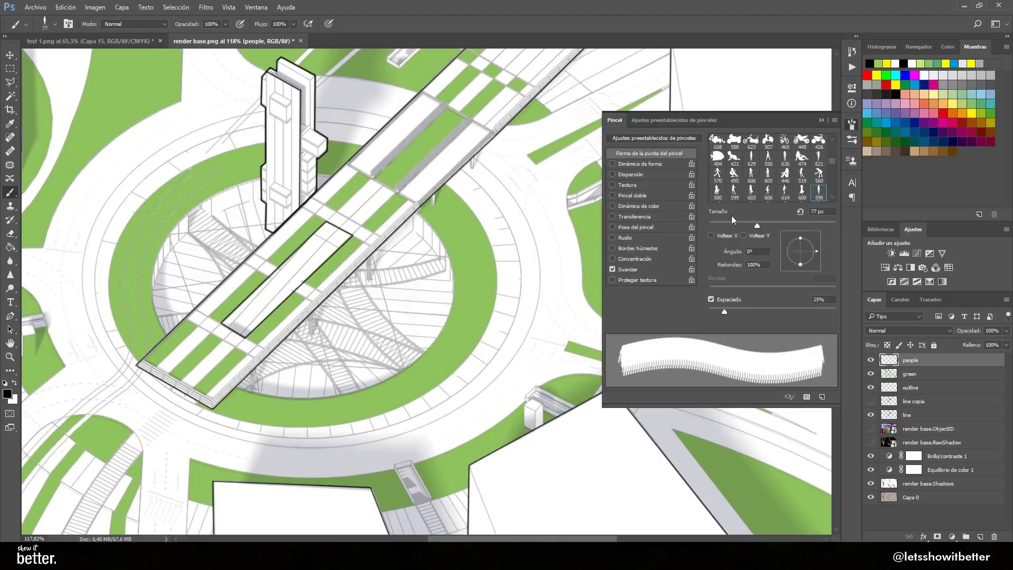
left_click(630, 174)
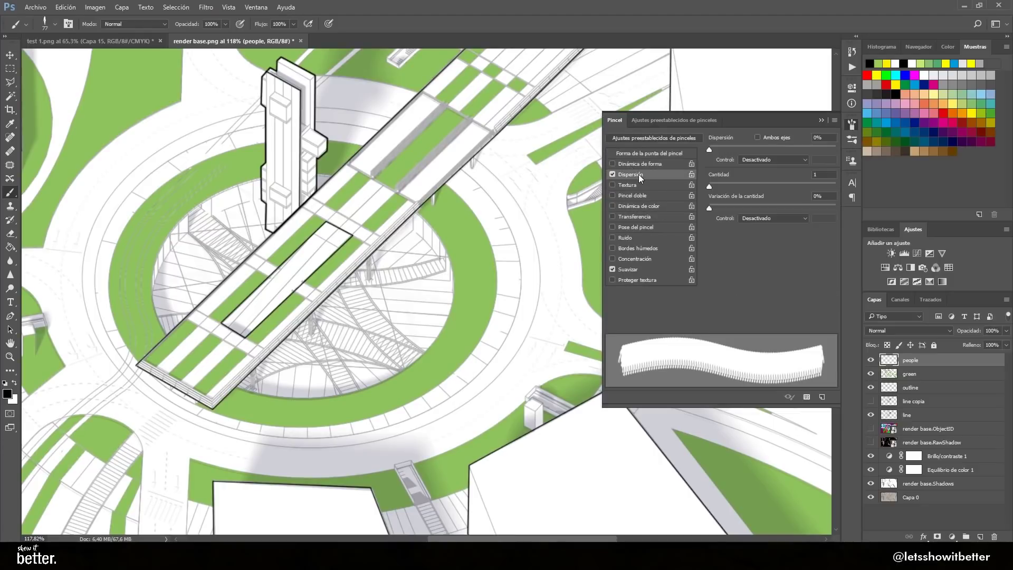
left_click_drag(717, 149, 733, 149)
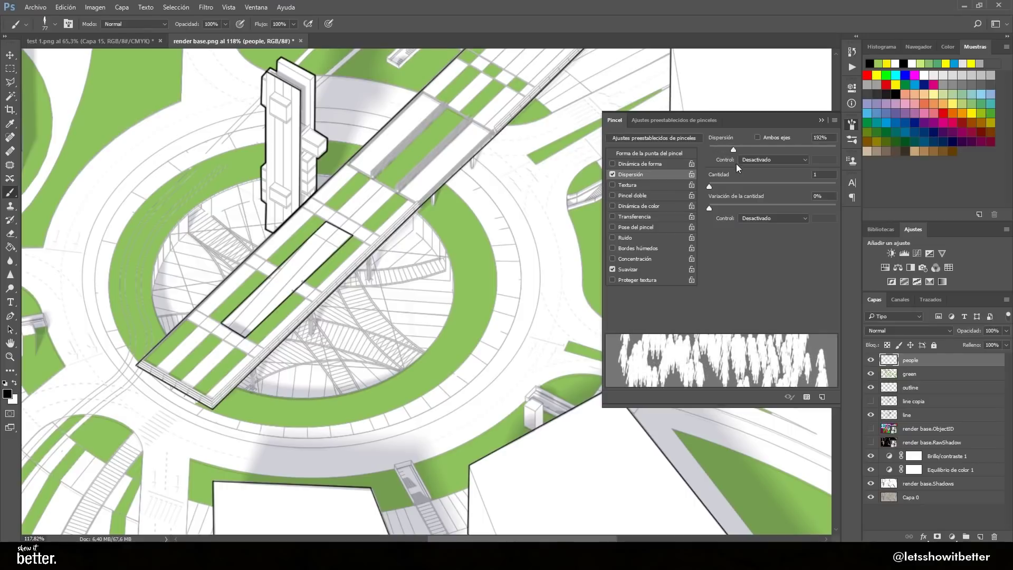
left_click_drag(727, 187, 818, 206)
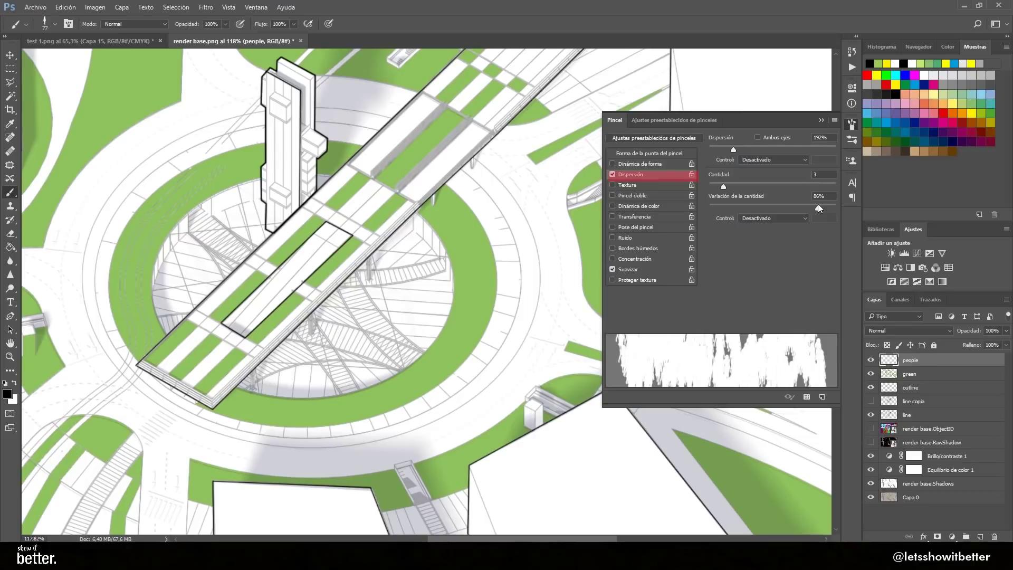
- Increase the brush tip spacing to about 140%, shrink the brush and paint small people on the stepped area east of the roundabout
left_click(647, 153)
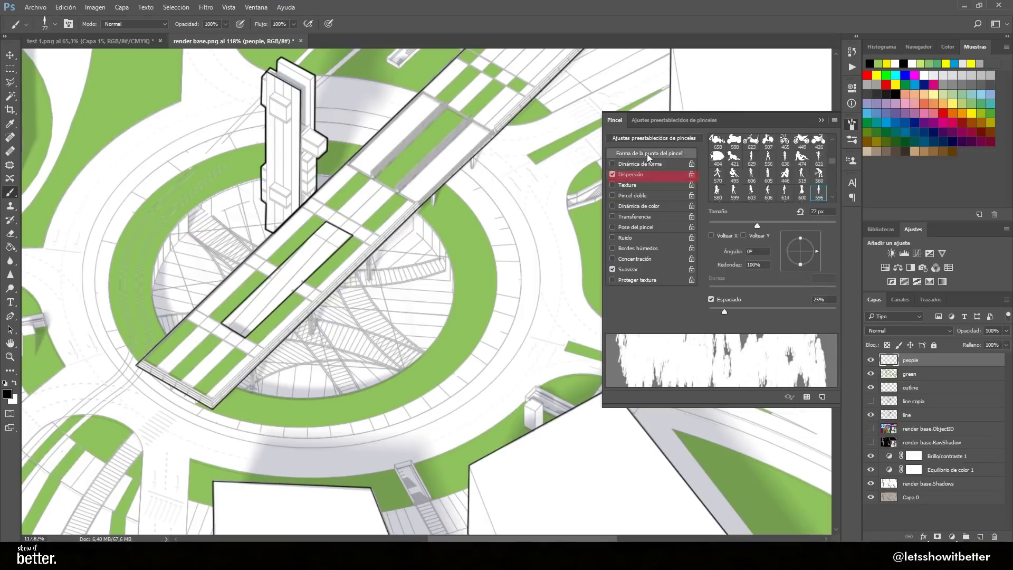
left_click_drag(759, 310, 785, 309)
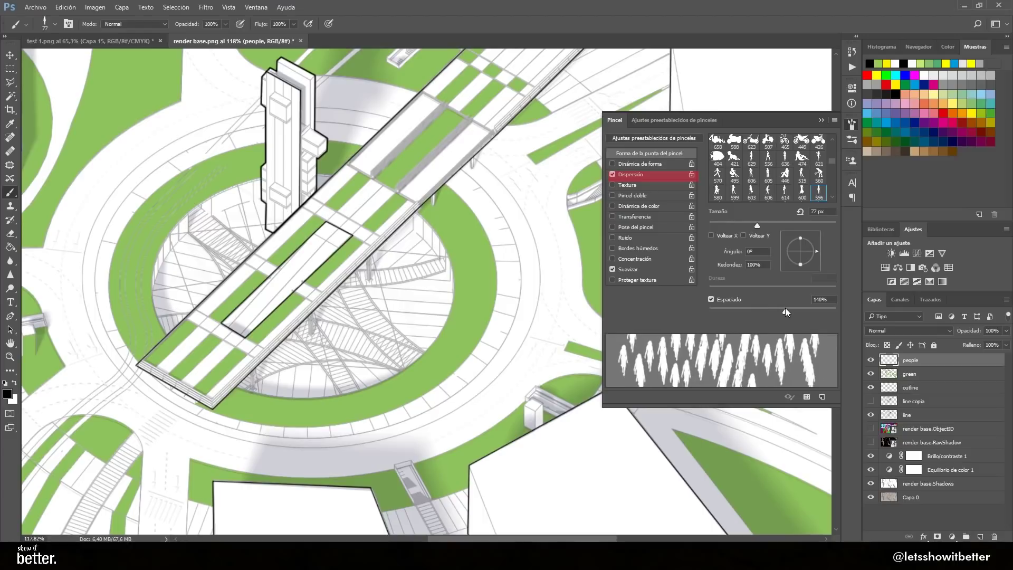
left_click(850, 128)
scroll(601, 237, "up", 4)
left_click_drag(596, 210, 569, 210)
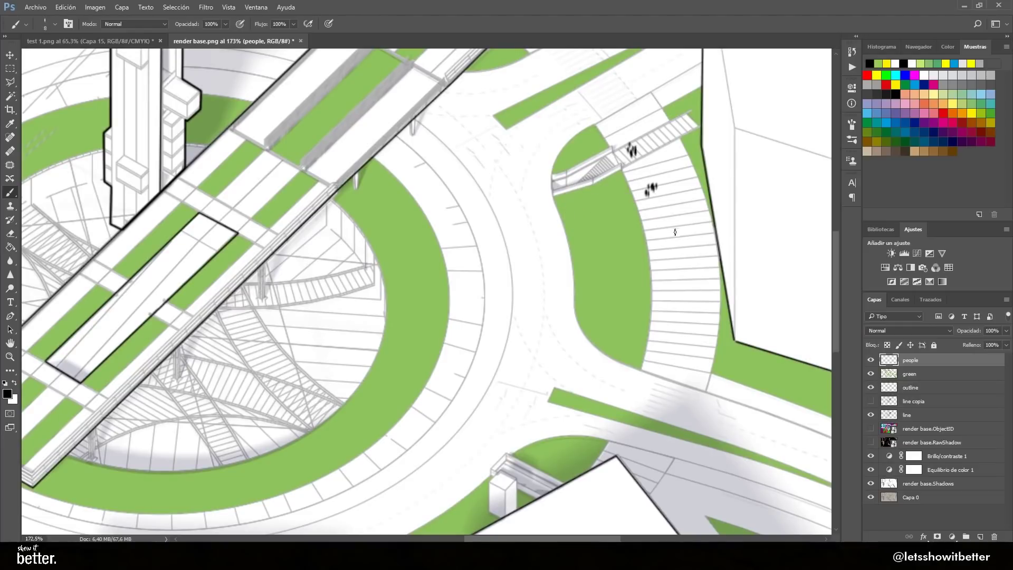
left_click_drag(683, 248, 669, 237)
- Widen the brush tip spacing further, raise the scatter to 883% and apply scattering to both axes
left_click(852, 128)
left_click_drag(789, 310, 822, 309)
left_click(643, 175)
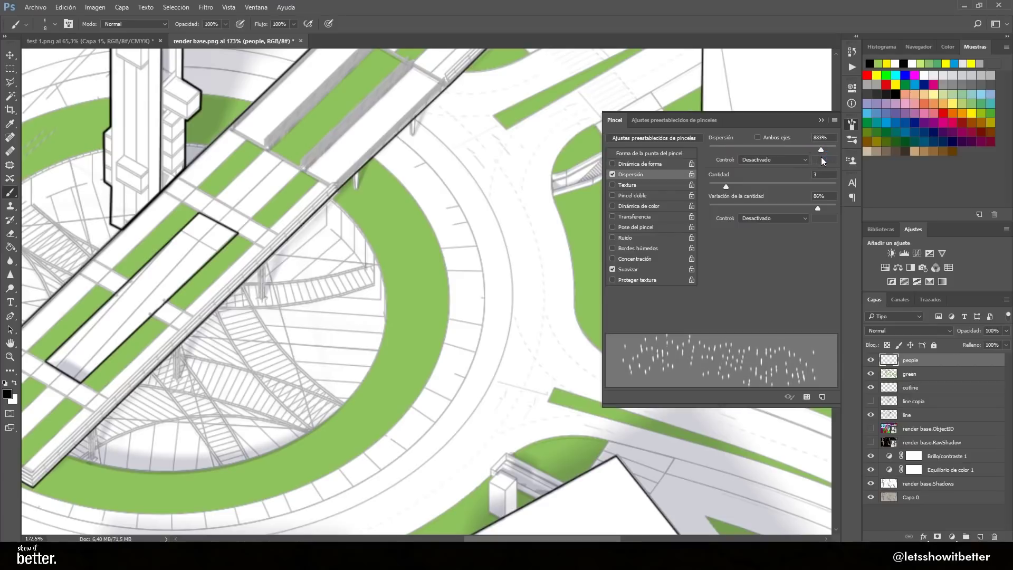
left_click(758, 138)
left_click(768, 161)
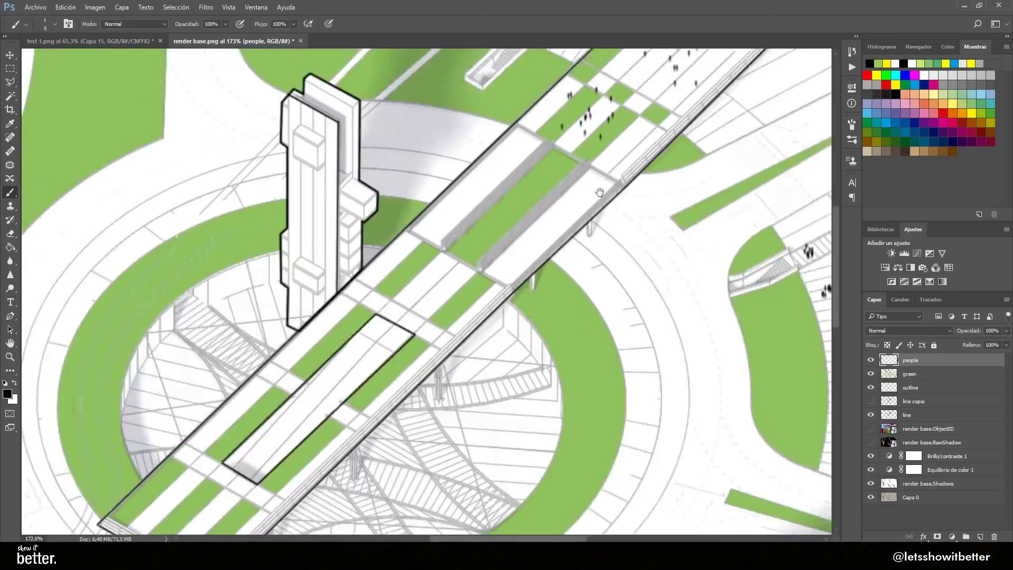
- Scatter small black people along the bridge deck and over the northwest part of the roundabout's green ring
left_click(544, 230)
left_click_drag(488, 293, 634, 180)
left_click(592, 233)
left_click(457, 307)
left_click_drag(379, 147, 454, 81)
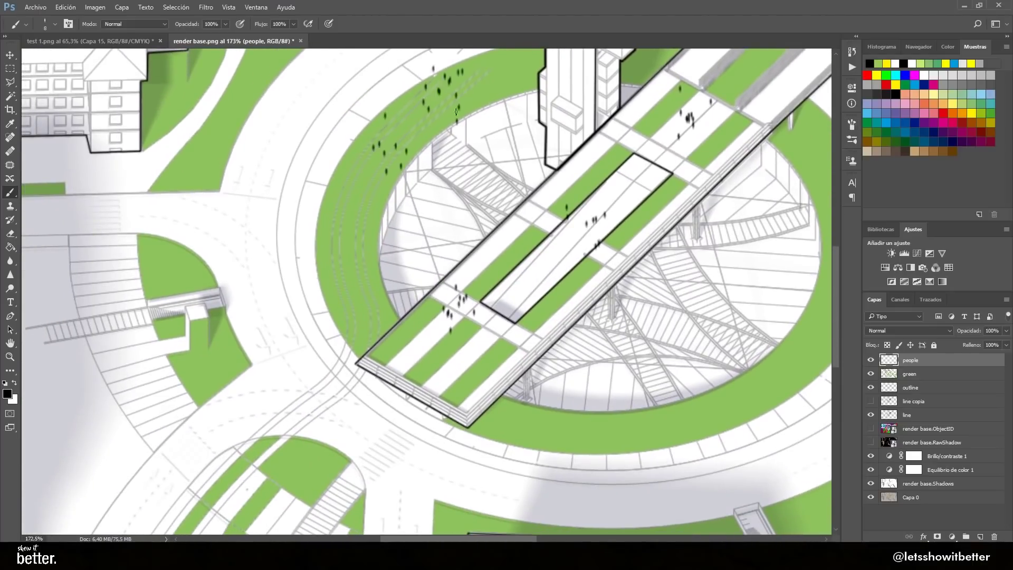
- Scatter people across the plaza and stepped area west of the roundabout
scroll(410, 148, "down", 9)
scroll(414, 211, "up", 4)
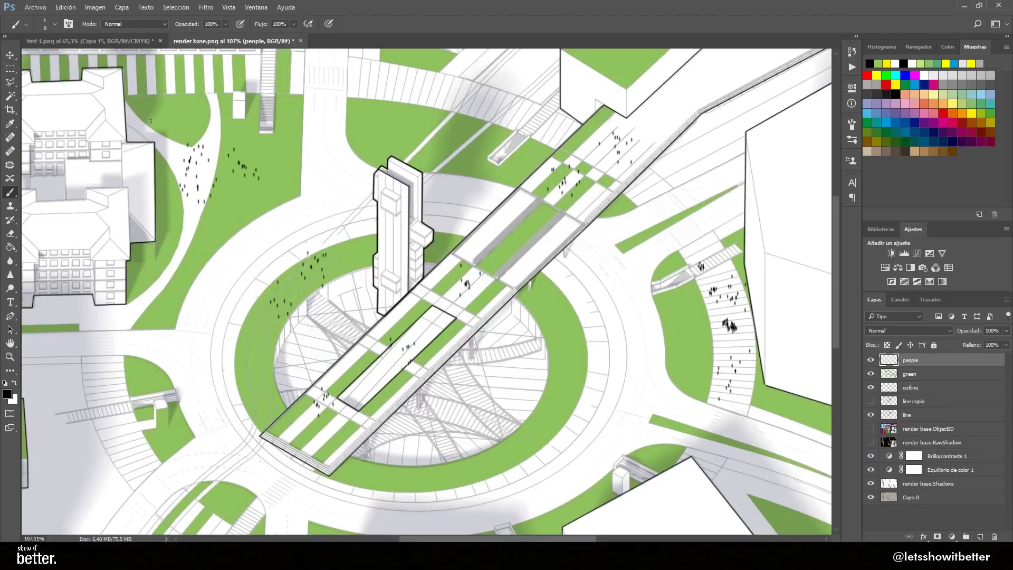
left_click_drag(236, 273, 366, 175)
left_click(195, 358)
left_click(180, 429)
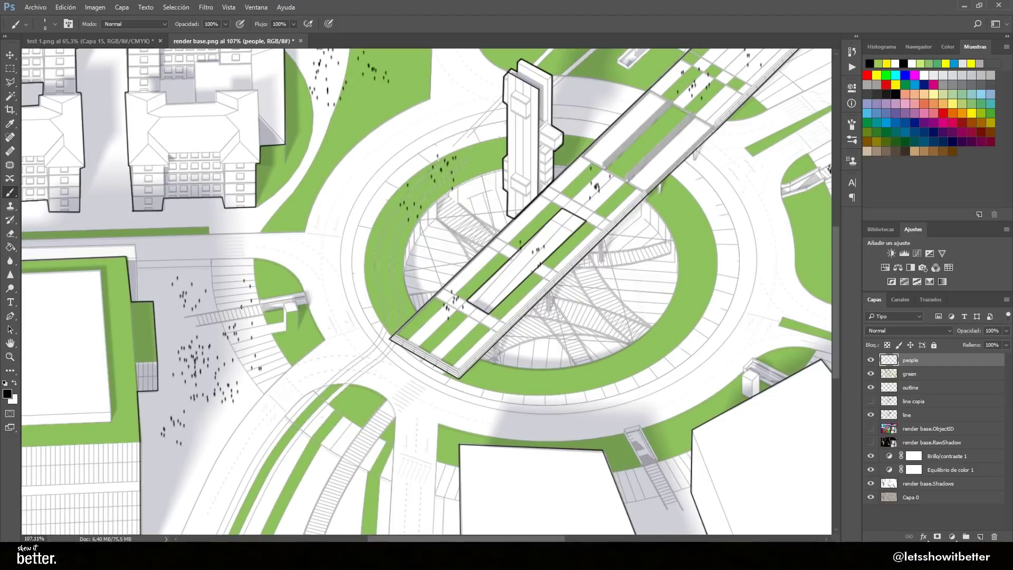
- Add people on the walkway between the southern buildings and on the southeast part of the green ring
left_click_drag(257, 448, 305, 340)
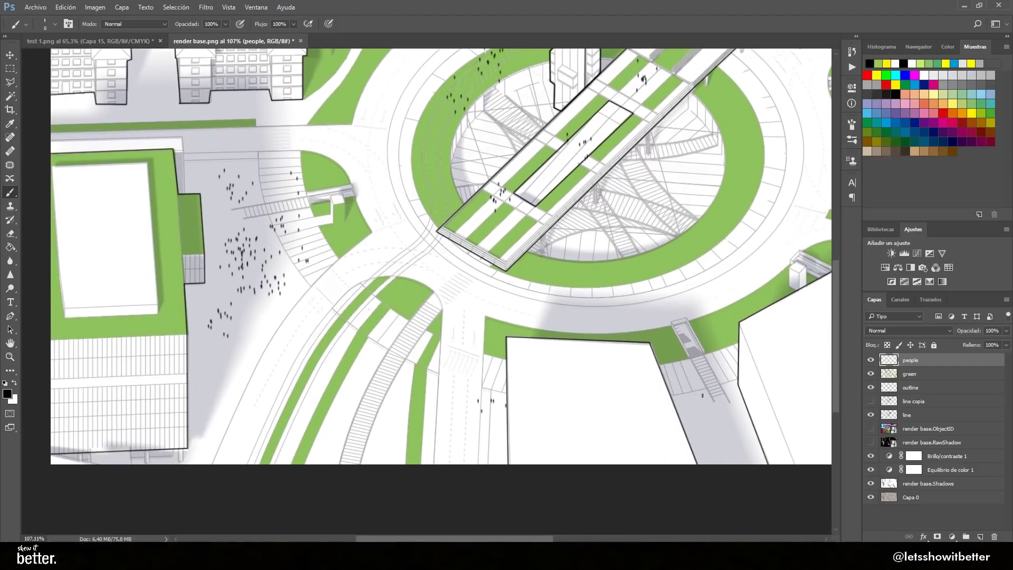
left_click(727, 441)
left_click_drag(730, 380, 589, 442)
left_click(549, 314)
left_click_drag(585, 292, 611, 289)
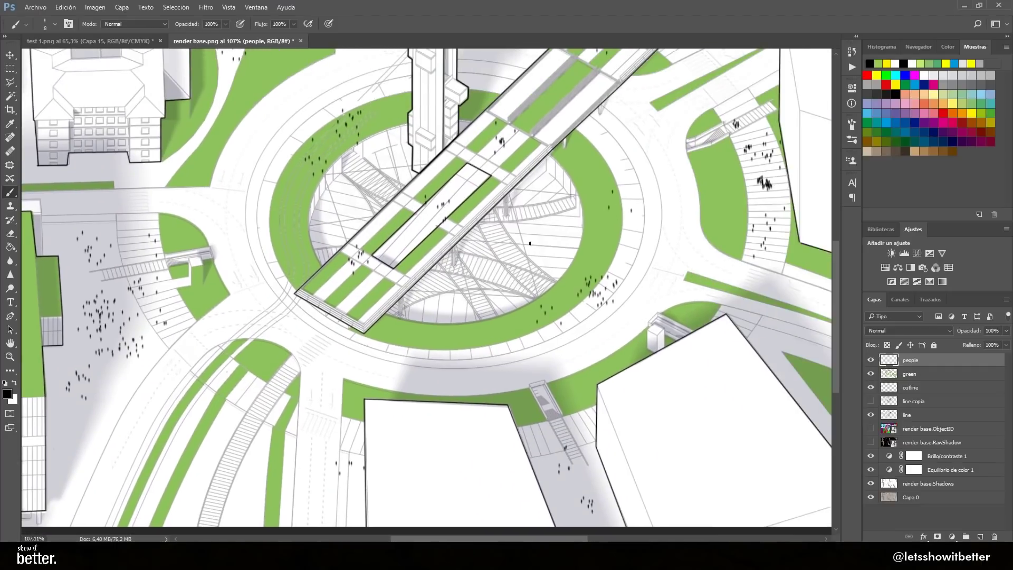
- Scatter groups of people over the southeastern triangular lawn and the lawn below the large eastern building
left_click_drag(546, 173, 335, 220)
left_click_drag(823, 513, 423, 268)
left_click_drag(400, 267, 385, 252)
left_click(307, 228)
left_click_drag(262, 201, 447, 392)
left_click_drag(453, 280, 475, 291)
left_click_drag(530, 301, 554, 307)
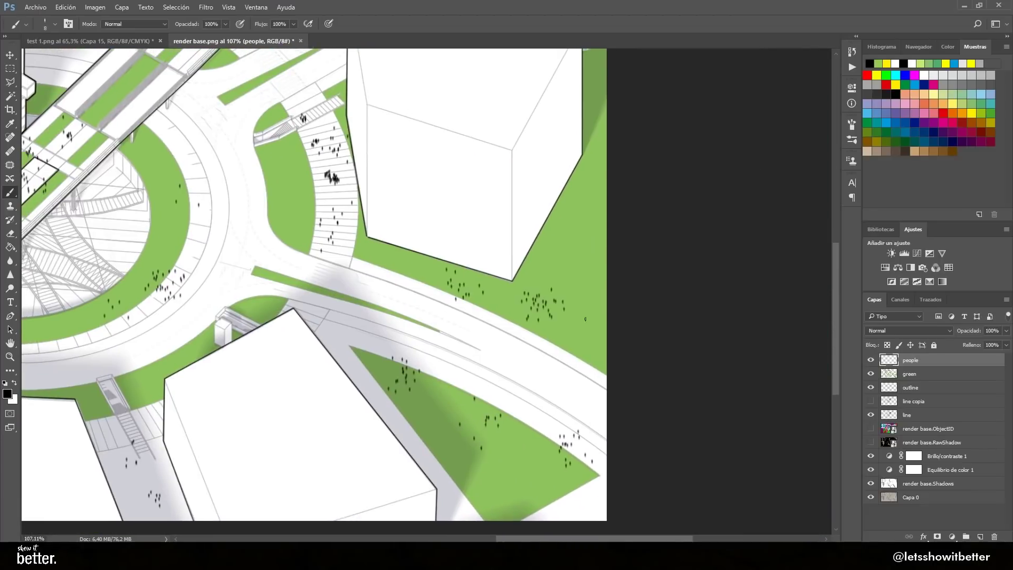
- Scatter people over the stepped path and lawn north of the roundabout
scroll(594, 206, "up", 10)
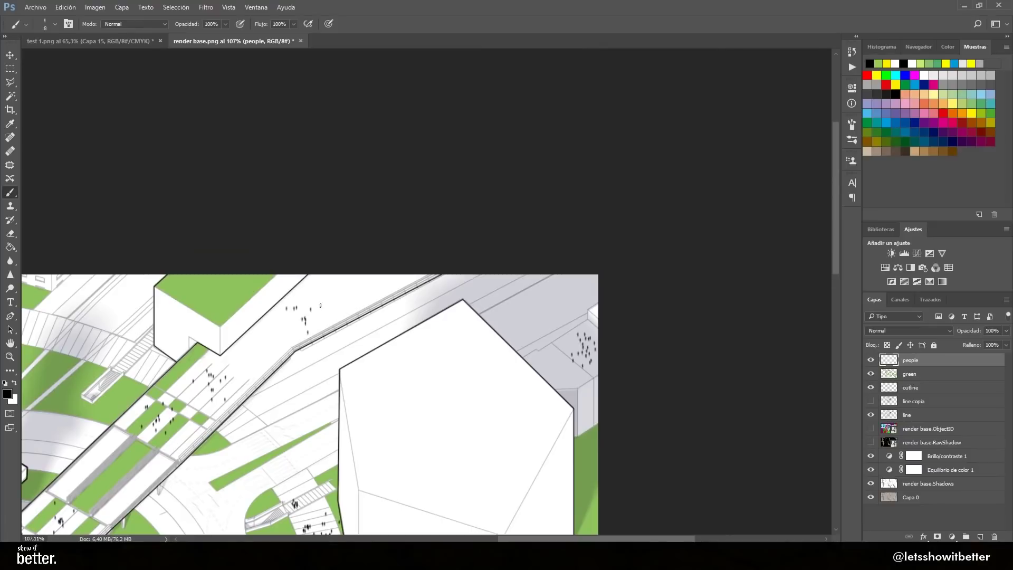
left_click_drag(259, 371, 683, 205)
mouse_move(425, 195)
left_mouse_down()
mouse_move(418, 152)
mouse_move(401, 138)
left_mouse_up()
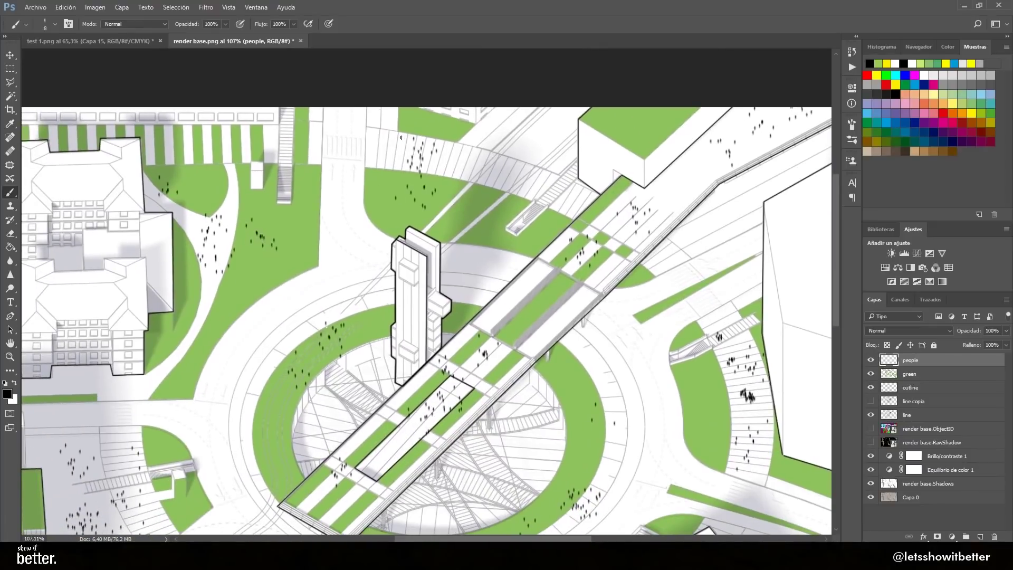
scroll(239, 179, "down", 5)
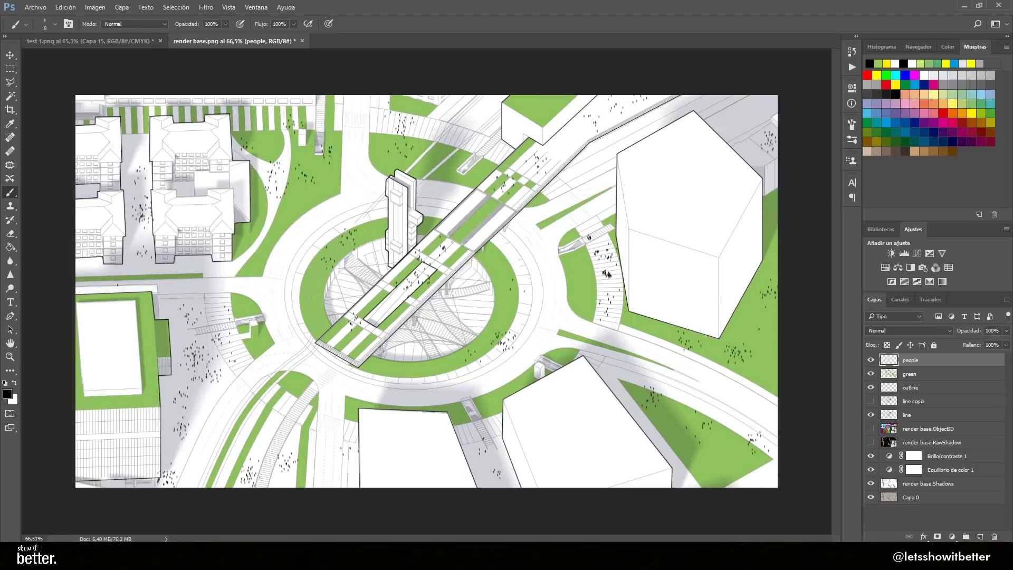
scroll(423, 289, "down", 2)
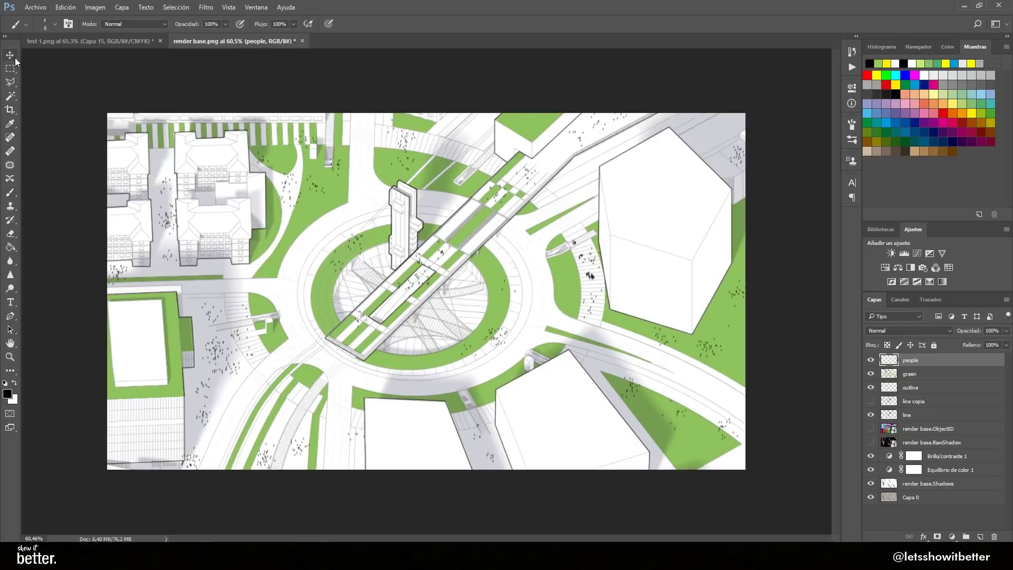
- Add an inner shadow to the green layer with 31% opacity, -150° angle, distance 10, choke 15% and size 7
left_click(15, 59)
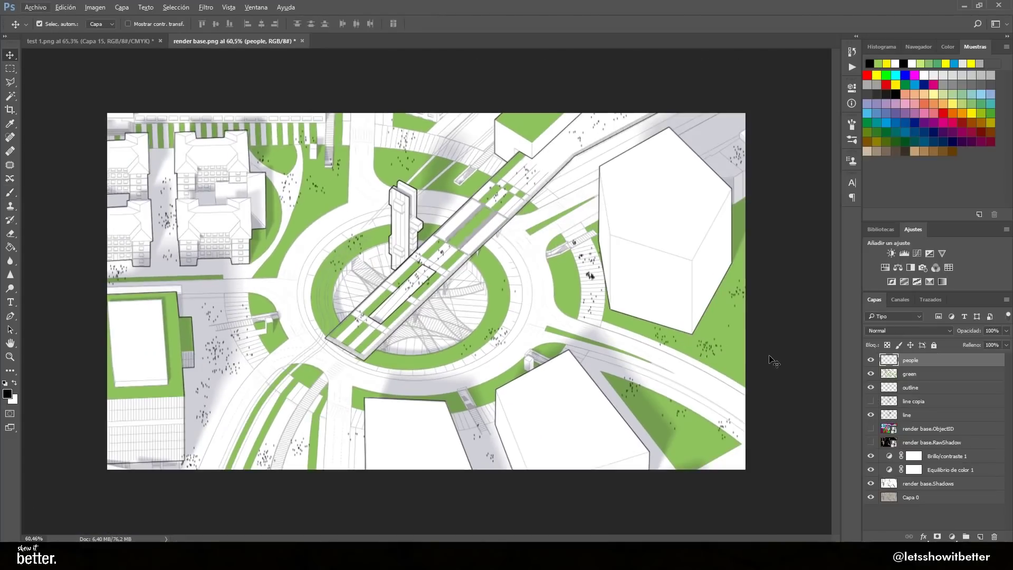
left_click(872, 374)
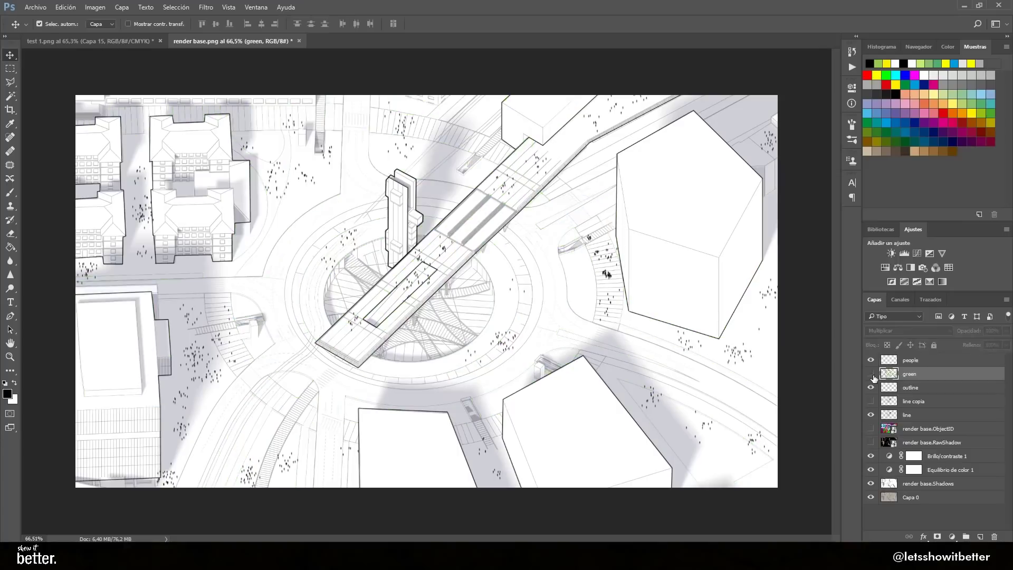
left_click(871, 374)
right_click(905, 375)
left_click(743, 80)
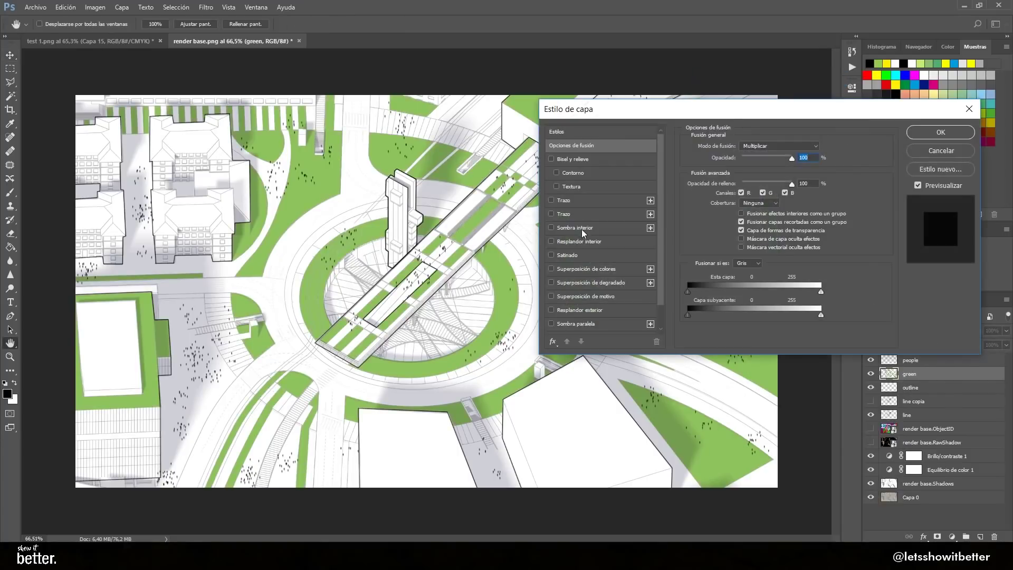
left_click(620, 228)
left_click(734, 183)
left_click_drag(754, 163, 752, 163)
left_click_drag(721, 195, 702, 162)
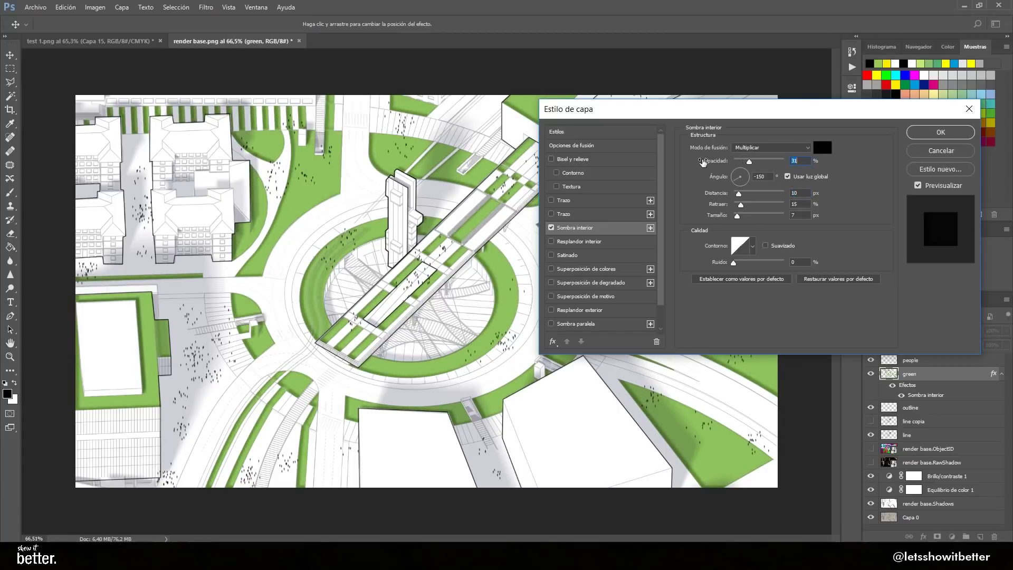
key("Return")
- Shift the green layer to a yellower green with Hue/Saturation
key("ctrl+u")
left_click_drag(734, 225, 720, 203)
key("Return")
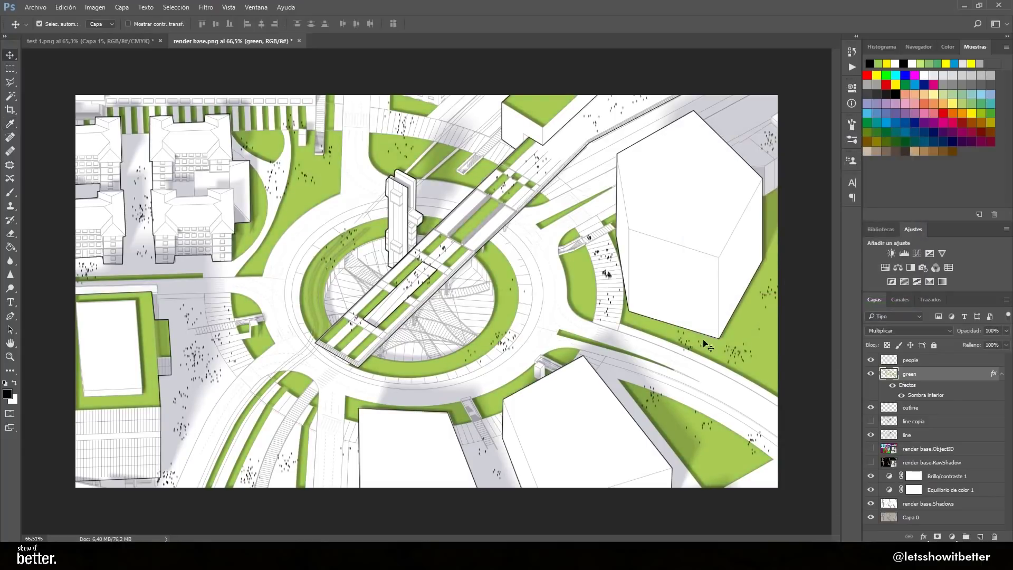
scroll(673, 343, "down", 9)
scroll(479, 321, "up", 8)
- Create a new layer above the people layer and name it "text"
left_click(919, 362)
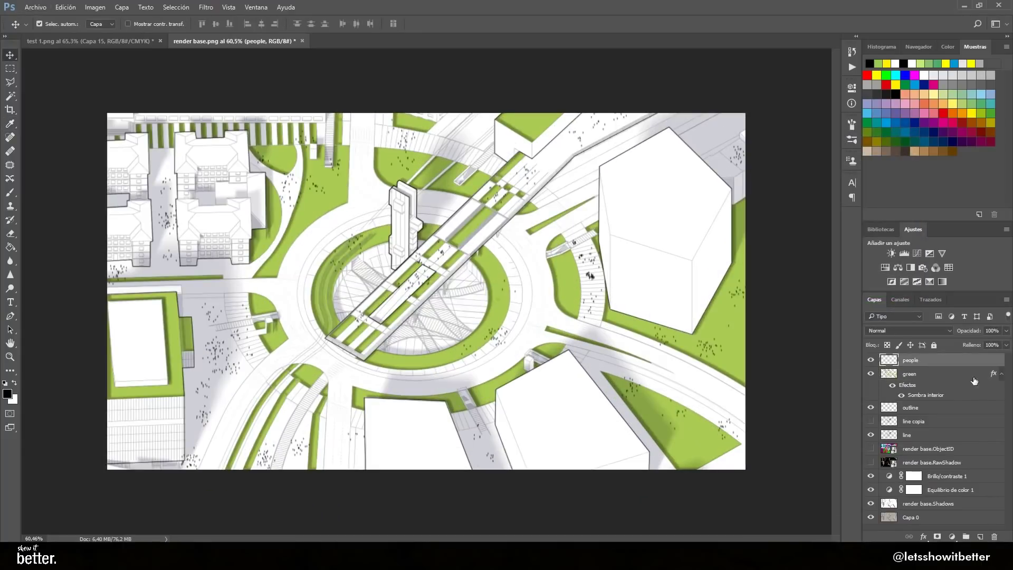
left_click(980, 536)
double_click(910, 360)
type("text")
key("Return")
- Make a speech-bubble selection from a rectangle with a pointed tail added at its lower-left corner
key("m")
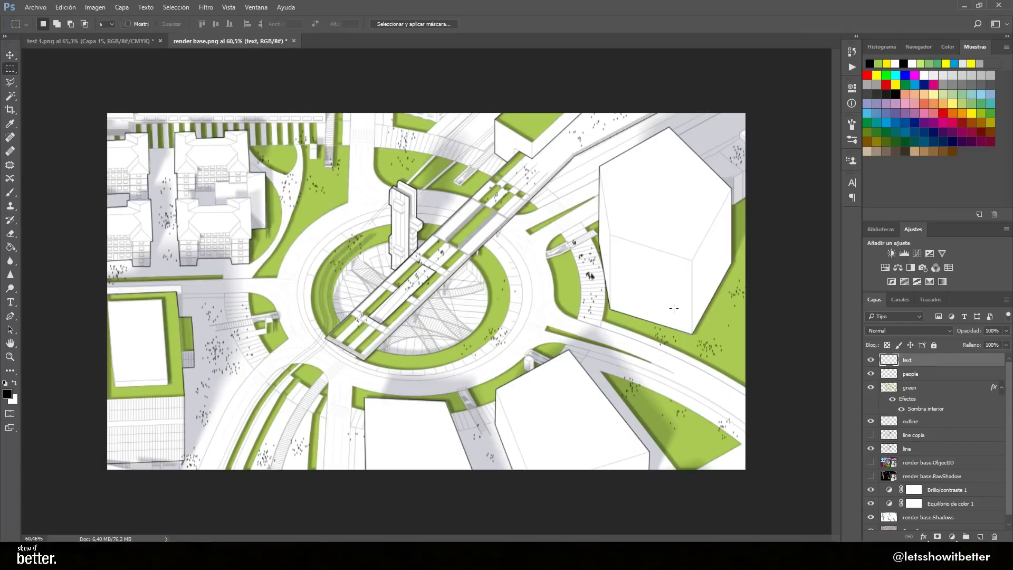
scroll(510, 288, "up", 3)
mouse_move(503, 273)
left_mouse_down()
mouse_move(627, 275)
mouse_move(627, 325)
left_mouse_up()
key("l")
scroll(547, 338, "up", 1)
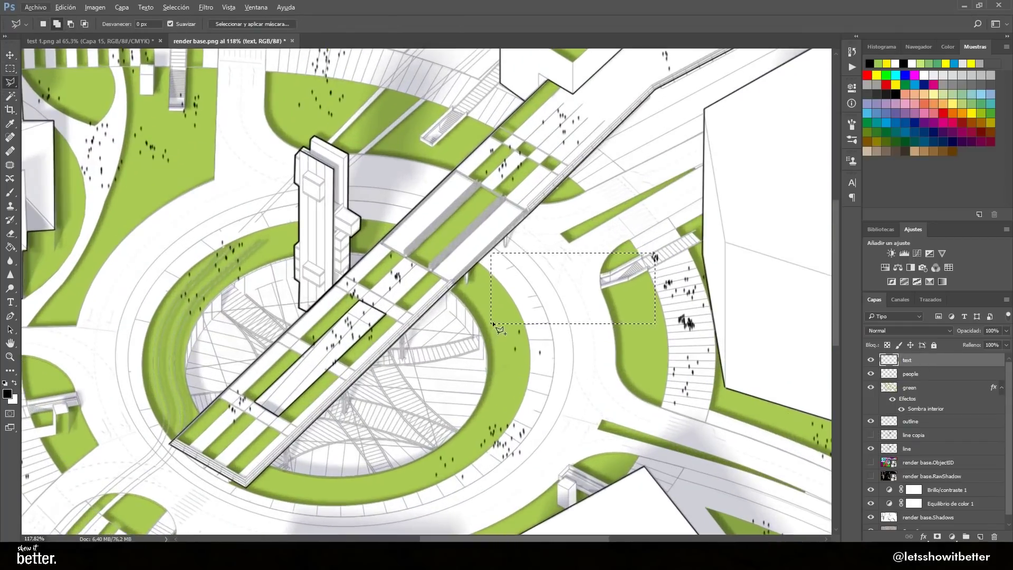
left_click(492, 355, "shift")
double_click(535, 313)
- Fill the speech-bubble selection with black, deselect it and move the bubble so its tail points at the tower's top
key("g")
left_click(532, 309)
key("ctrl+d")
key("m")
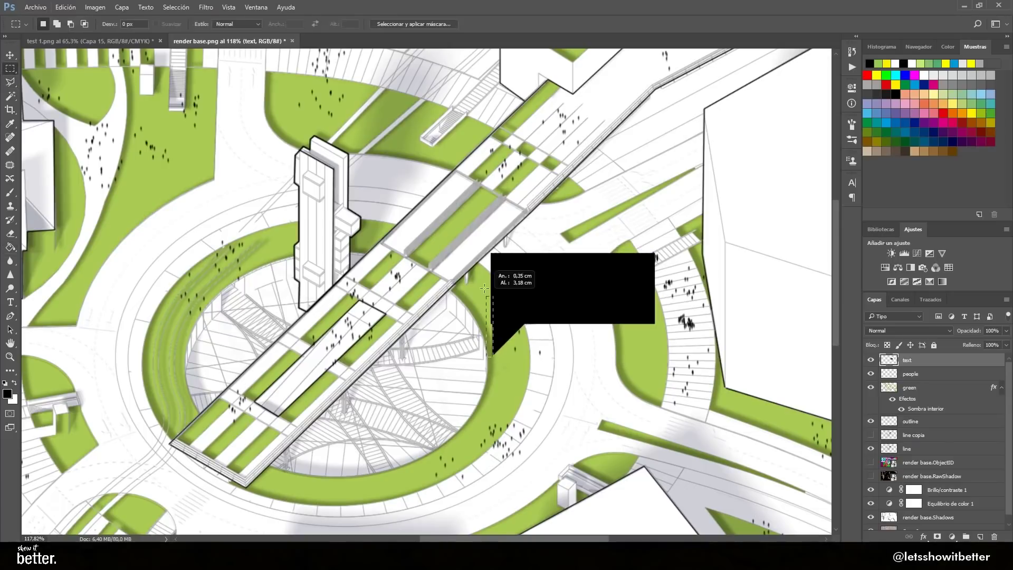
key("v")
left_click_drag(537, 304, 434, 181)
scroll(513, 257, "down", 1)
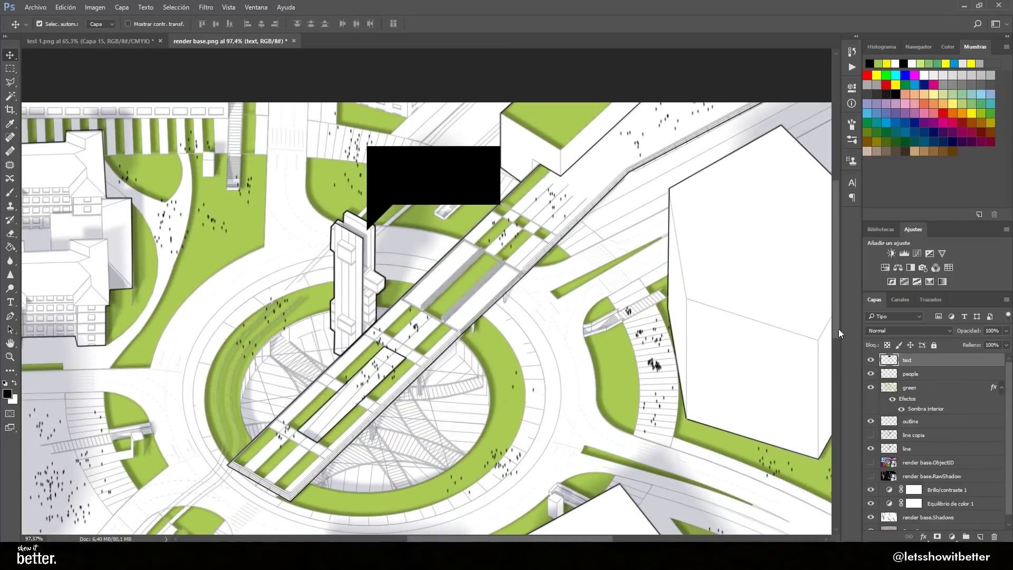
- Add the title "URBAN TOWER" in white Bebas Neue text inside the black speech bubble
key("t")
left_click(371, 24)
left_click(616, 333)
left_click(884, 328)
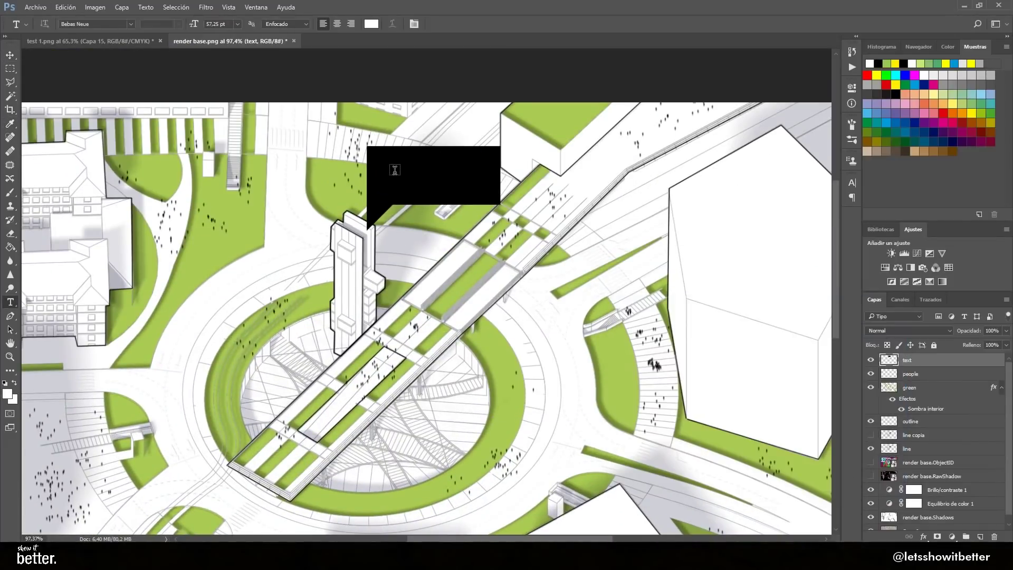
left_click(395, 170)
type("URBAN TOW")
- Scale the title text down to 36.97 pt to fit the bubble and duplicate it directly below
left_click(10, 55)
key("ctrl+t")
left_click_drag(535, 176, 451, 183)
key("Return")
- Replace the duplicated title under URBAN TOWER with the description "SERVES AS A COLLECTIVE TOURIST ATTRACTION THAT GENERATES REVENUE."
key("t")
left_click(450, 181)
key("ctrl+a")
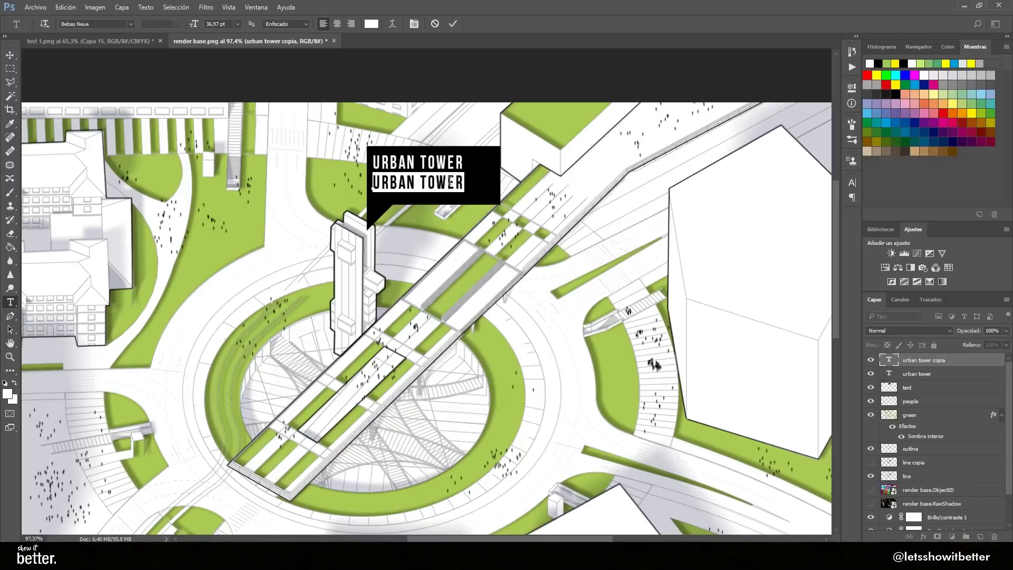
type("SERVES")
double_click(405, 181)
left_click_drag(194, 25, 186, 25)
left_click(397, 183)
type("AS A COLLECTIVE TOURIST ATTRA")
type("CTION THAT GENERA")
- Scale the description down to 17.48 pt and align it below the URBAN TOWER title inside the black bubble
left_click(10, 55)
key("ctrl+t")
left_click_drag(499, 215, 479, 209)
left_click_drag(469, 199, 453, 155)
key("Return")
left_click(452, 161)
left_click_drag(448, 181, 393, 169)
scroll(384, 173, "up", 4)
scroll(420, 195, "down", 11)
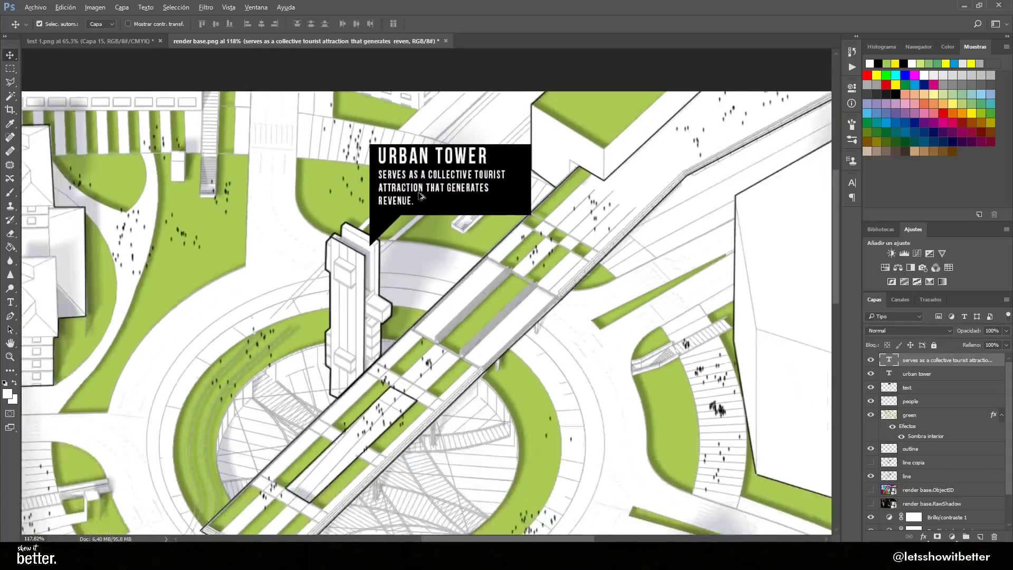
scroll(432, 171, "up", 3)
- Duplicate the bubble with both its texts to the pedestrian bridge's lower-left end and flip the copy horizontally
left_click(916, 388, "shift")
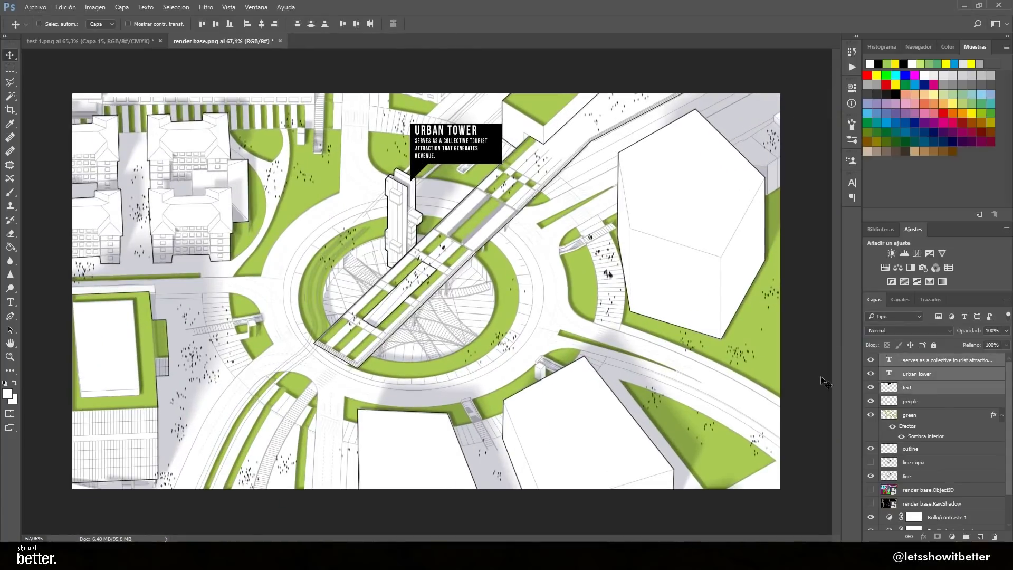
left_click_drag(454, 153, 281, 307)
key("ctrl+t")
right_click(393, 304)
left_click(442, 474)
key("Return")
- Flip the two copied text layers horizontally so they read correctly inside the mirrored bubble
left_click(927, 374)
left_click(928, 361, "shift")
key("ctrl+t")
right_click(306, 303)
left_click(380, 473)
key("Return")
scroll(332, 302, "up", 4)
left_click_drag(260, 289, 298, 304)
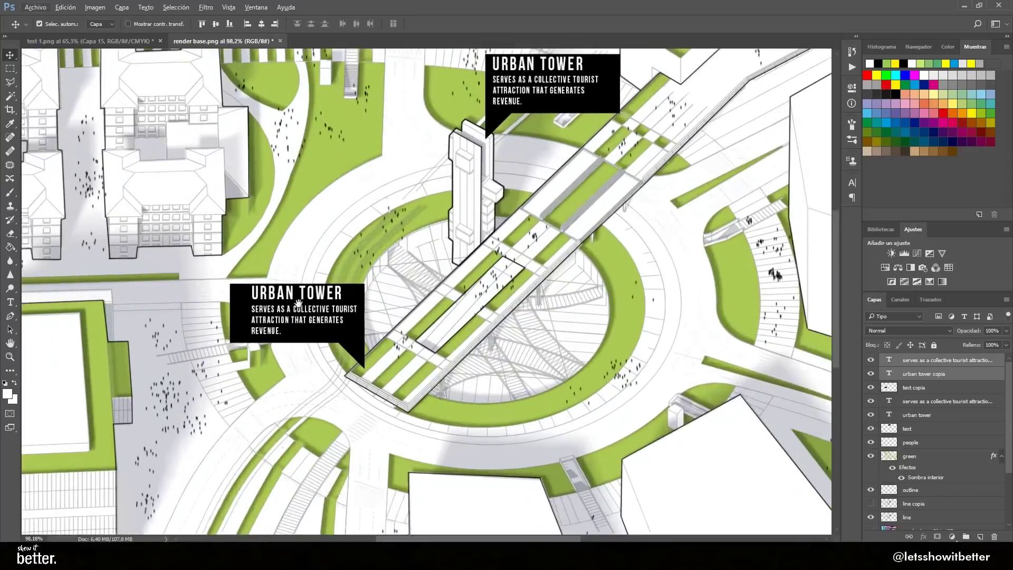
- Change the copied title to "PEDESTRIAN BRIDGE" and scale it down to 35.01 pt to fit the bubble
double_click(299, 303)
type("PEDESTRIAN BRIDGE")
key("ctrl+Return")
key("ctrl+t")
left_click_drag(354, 315, 373, 323)
left_click_drag(353, 318, 358, 318)
key("Down")
key("Return")
- Replace the copied description with "PLACE TO OVERLOOK THE ACTIVITIES OF THE CITY AND HOW TRANSPORT GENERATES PUBLIC LIFE."
key("t")
double_click(337, 339)
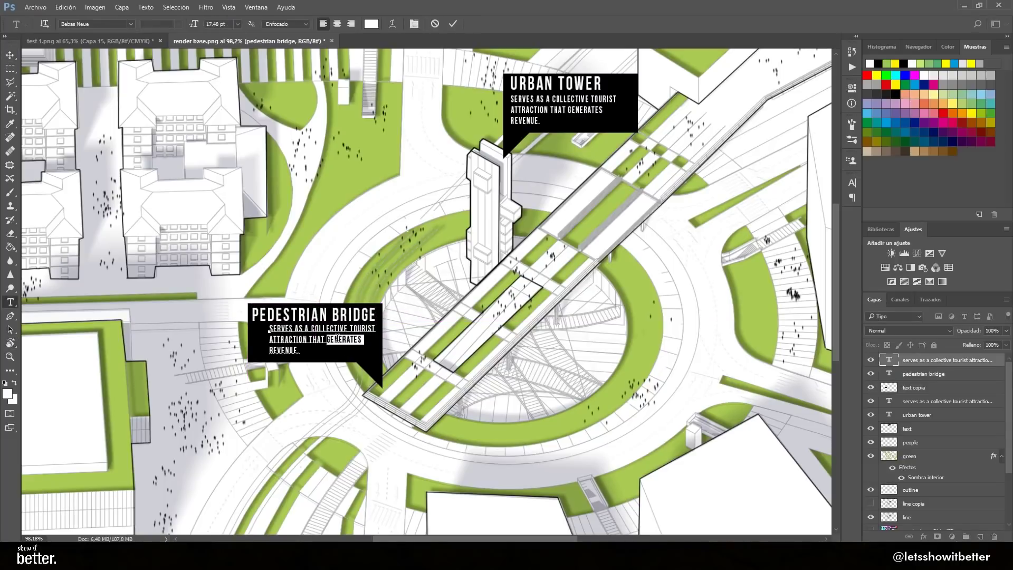
key("ctrl+a")
type("PLACE TO ")
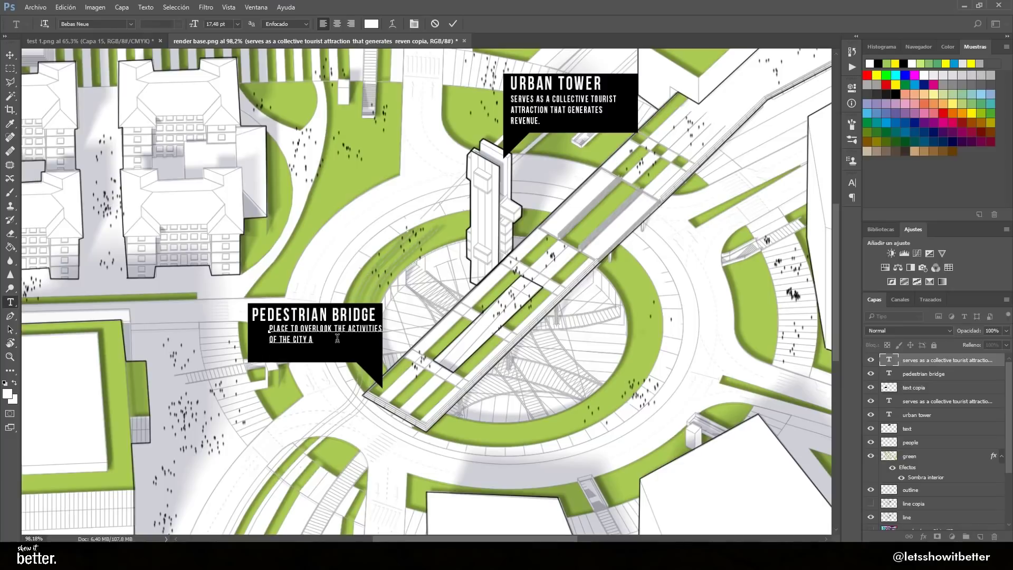
type("nsport")
key("Return")
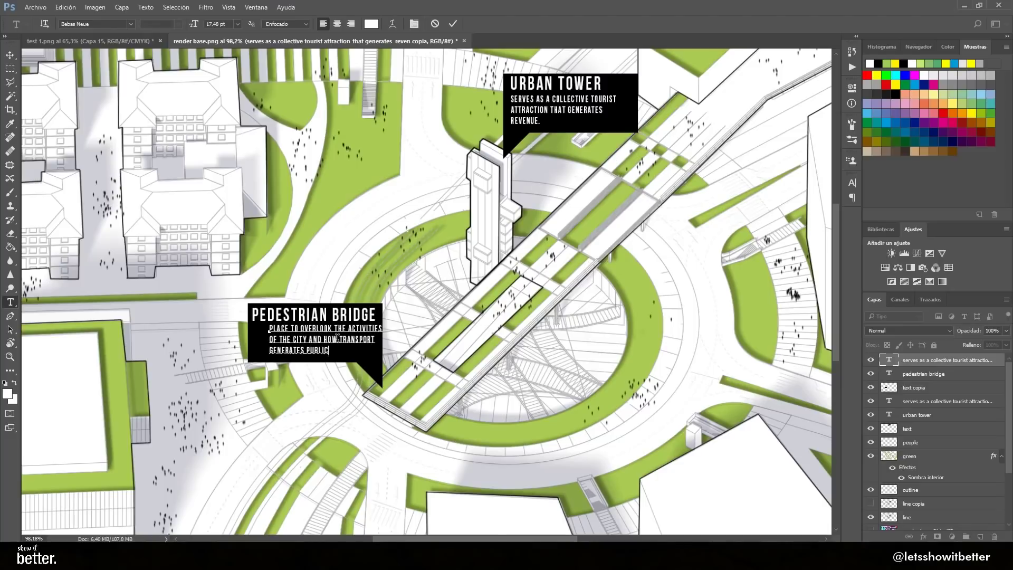
- Align the description and the PEDESTRIAN BRIDGE title with each other inside their bubble
left_click(10, 55)
left_click_drag(296, 339, 298, 316)
key("Down")
key("Down")
key("Down")
key("Left")
key("Left")
scroll(371, 330, "down", 3)
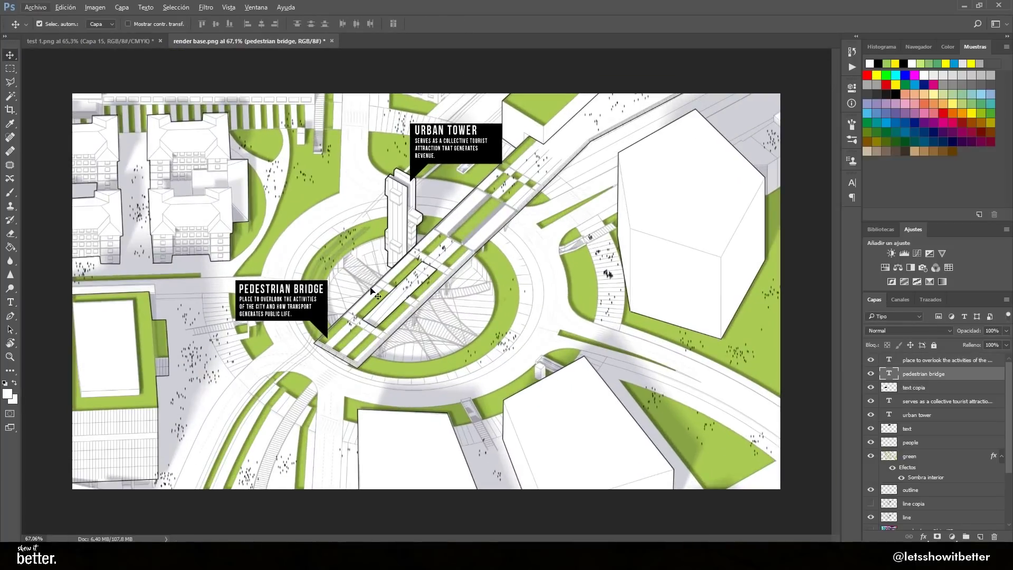
- Duplicate the empty black bubble, narrow it and place it with its tail pointing at the subway entrance
left_click_drag(330, 326, 580, 329)
key("m")
key("ctrl+t")
left_click_drag(521, 286, 546, 315)
key("Return")
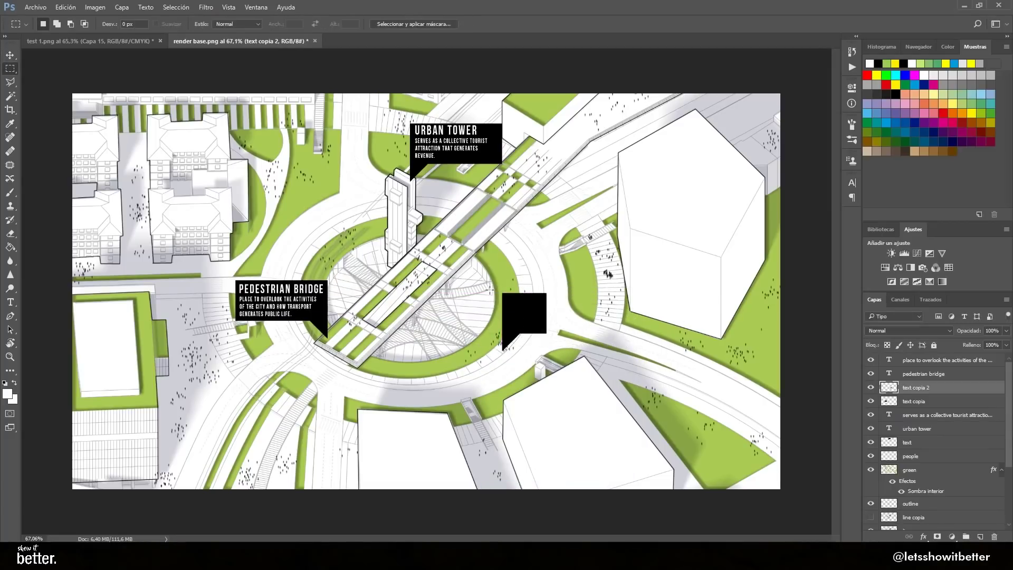
left_click_drag(490, 290, 525, 362)
key("ctrl+t")
left_click_drag(490, 325, 561, 340)
key("Return")
- Copy the PEDESTRIAN BRIDGE title into the narrow bubble and change the text to "SUBWAY"
key("v")
scroll(566, 335, "up", 1)
left_click_drag(281, 288, 659, 326, "alt")
key("t")
left_click(625, 326)
key("ctrl+a")
type("S1")
type("UBWAY")
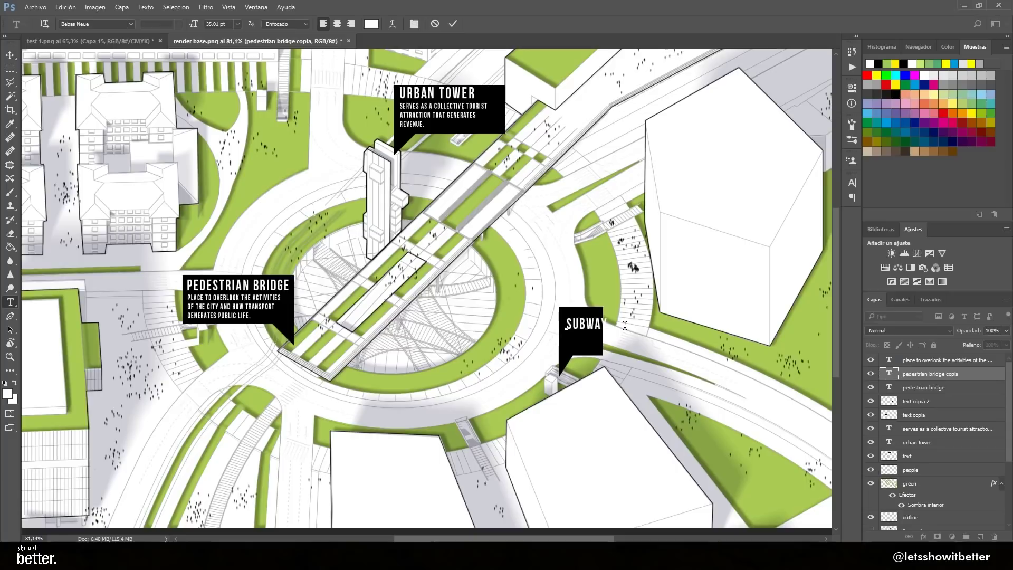
- Widen the subway bubble by stretching its box sideways so the SUBWAY title fits inside
left_click(11, 55)
left_click(578, 343)
key("m")
mouse_move(611, 293)
left_mouse_down()
mouse_move(581, 319)
mouse_move(582, 362)
left_mouse_up()
key("ctrl+t")
mouse_move(611, 328)
left_mouse_down()
mouse_move(644, 330)
mouse_move(596, 328)
mouse_move(601, 322)
left_mouse_up()
key("Return")
key("ctrl+d")
- Copy the bridge description below the SUBWAY title and change the text to "SUBWAY ENTRANCE"
key("v")
left_click_drag(213, 304, 593, 343, "alt")
key("t")
left_click(594, 341)
key("ctrl+a")
type("SUBWAY")
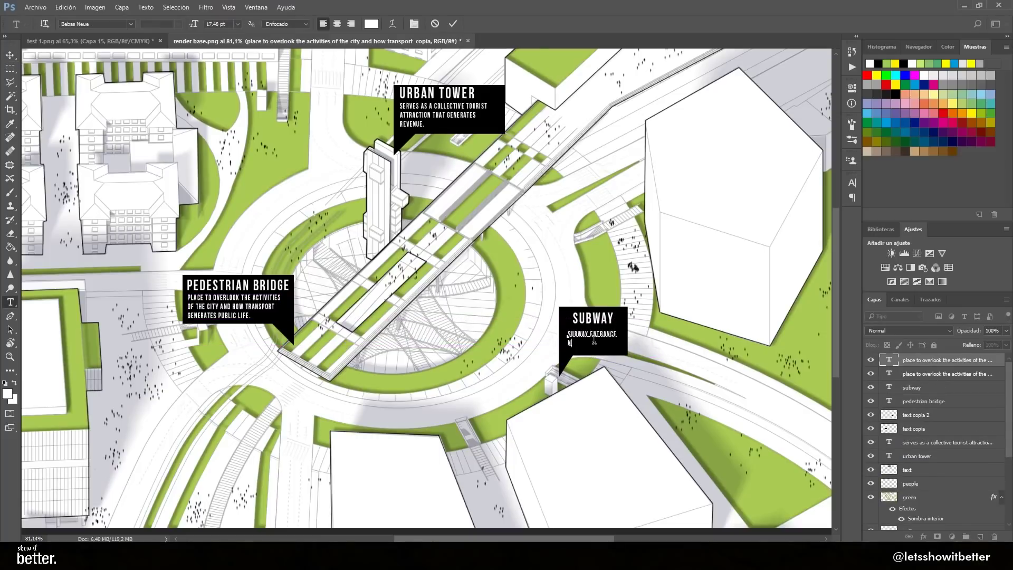
- Duplicate the black bubble to the green area beside the upper-left buildings and flip it horizontally
left_click(8, 56)
left_click_drag(590, 321, 298, 163)
scroll(535, 314, "down", 9)
scroll(388, 268, "up", 5)
key("ctrl+t")
right_click(463, 301)
left_click(487, 472)
key("Return")
- Copy the SUBWAY title into the upper-left bubble and change the text to "PARK"
left_click_drag(545, 316, 271, 155, "alt")
double_click(267, 154)
type("park")
key("ctrl+Return")
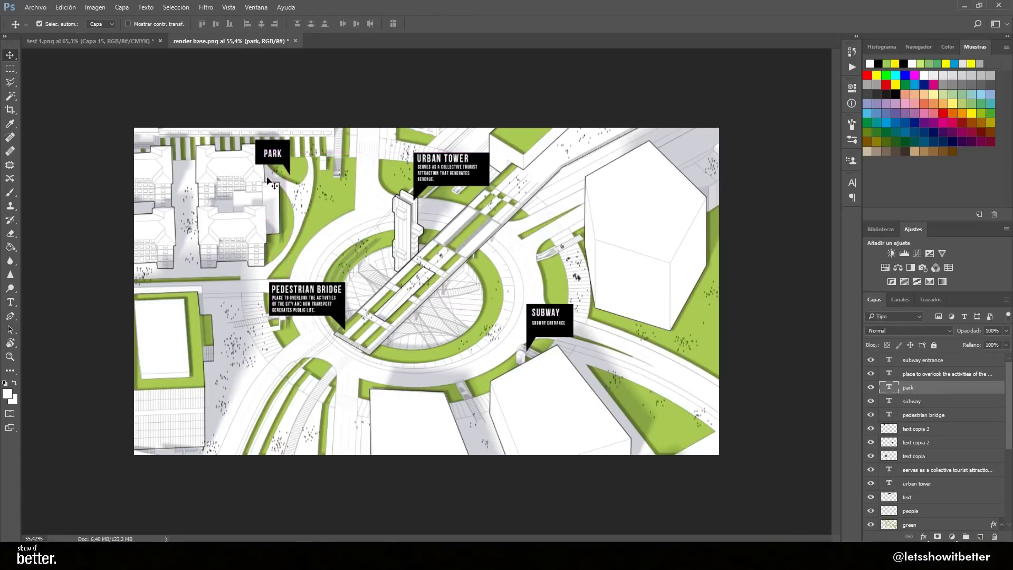
- View the finished diagram in full-screen mode without the interface
scroll(422, 237, "up", 3)
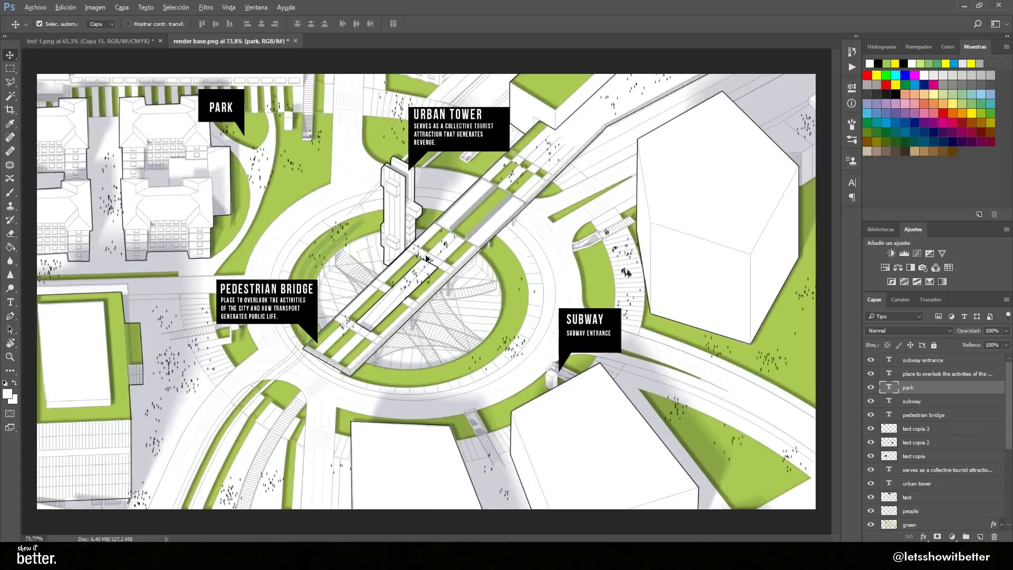
scroll(426, 255, "down", 1)
right_click(464, 76)
left_click(416, 68)
key("f")
key("f")
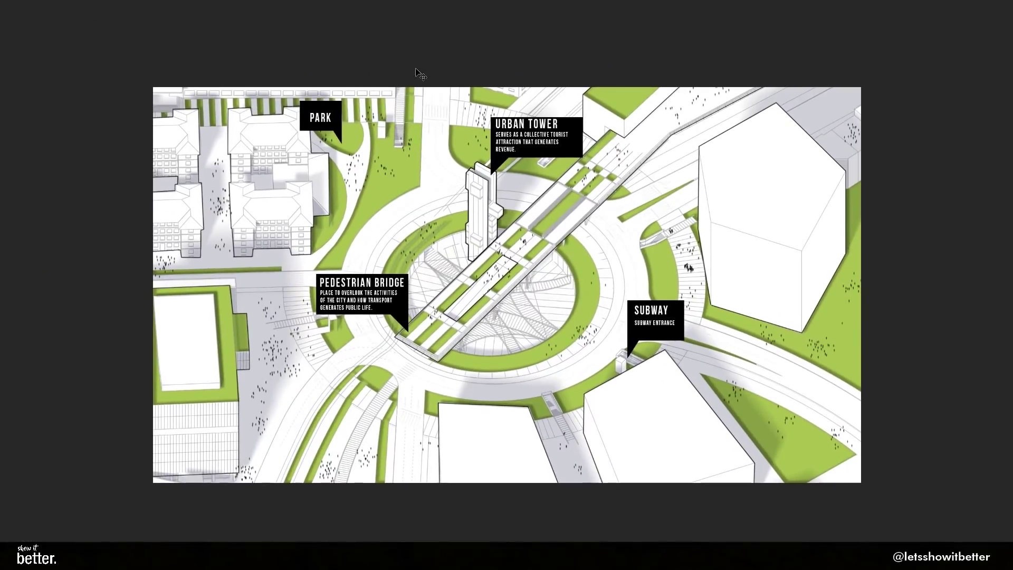